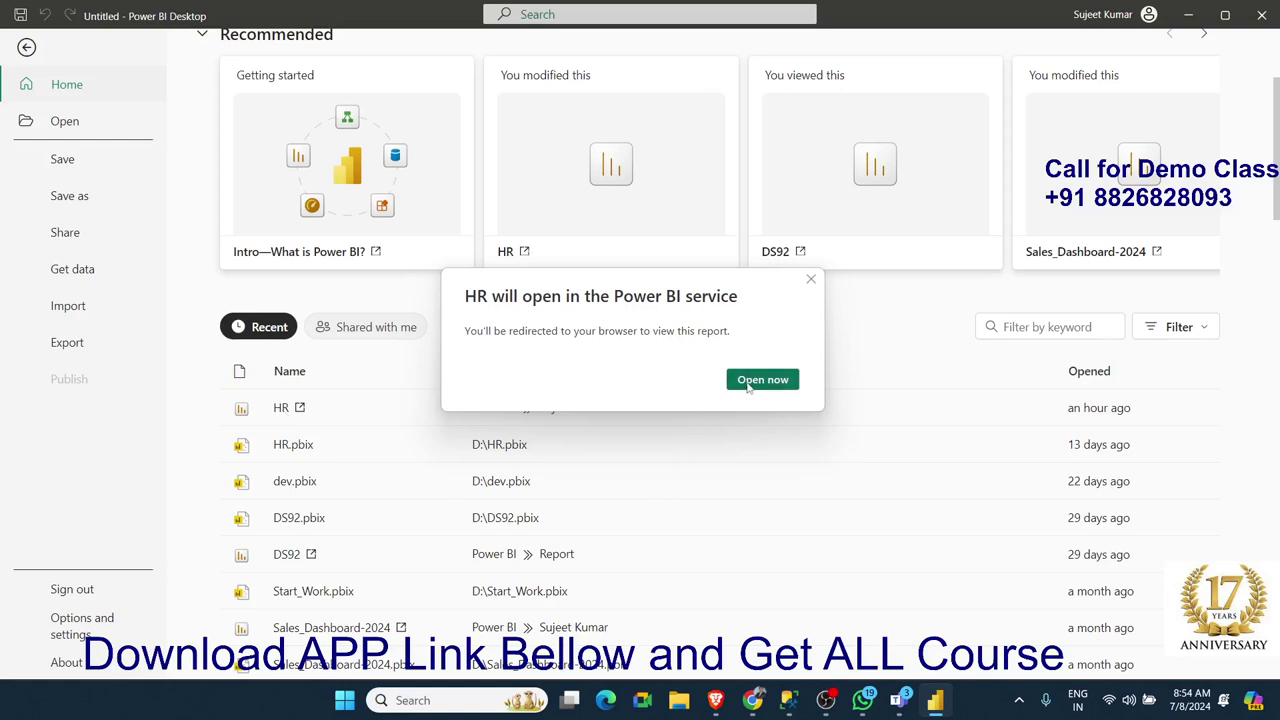
- Dismiss the Power BI service prompt and open HR.pbix from the Recent list
{"action": "left_click", "coordinate": [810, 280]}
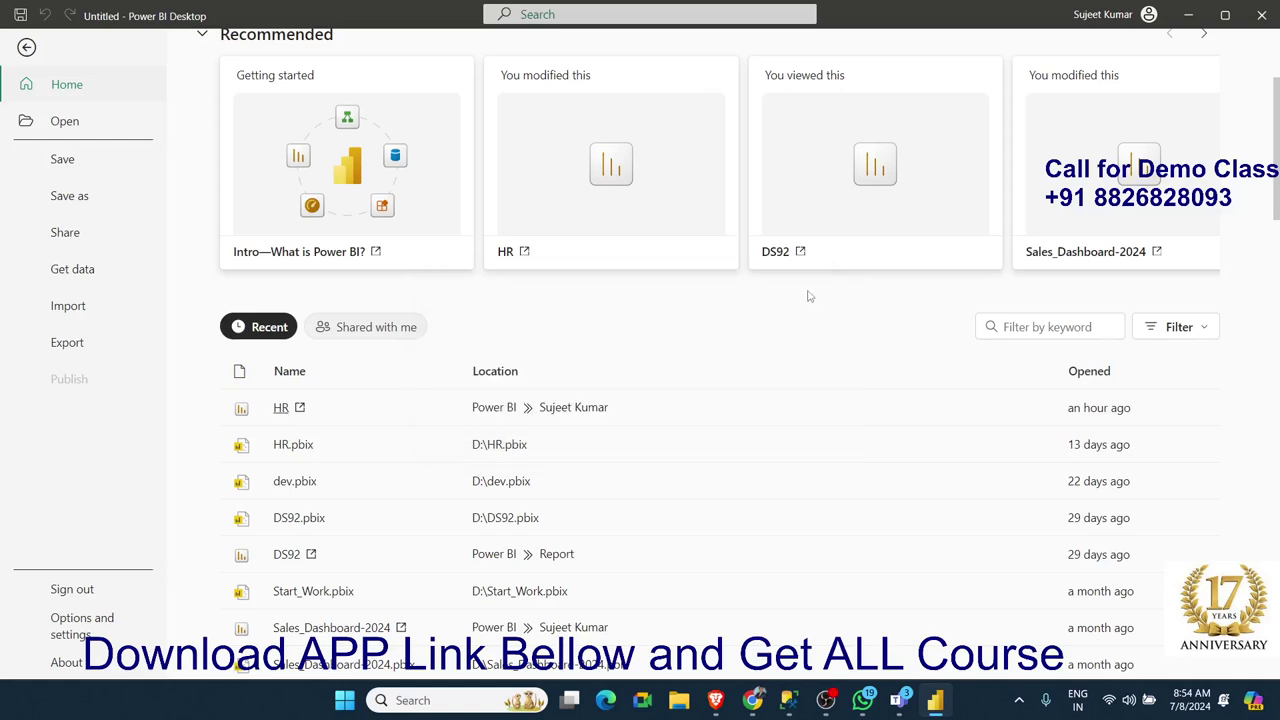
{"action": "left_click", "coordinate": [292, 444]}
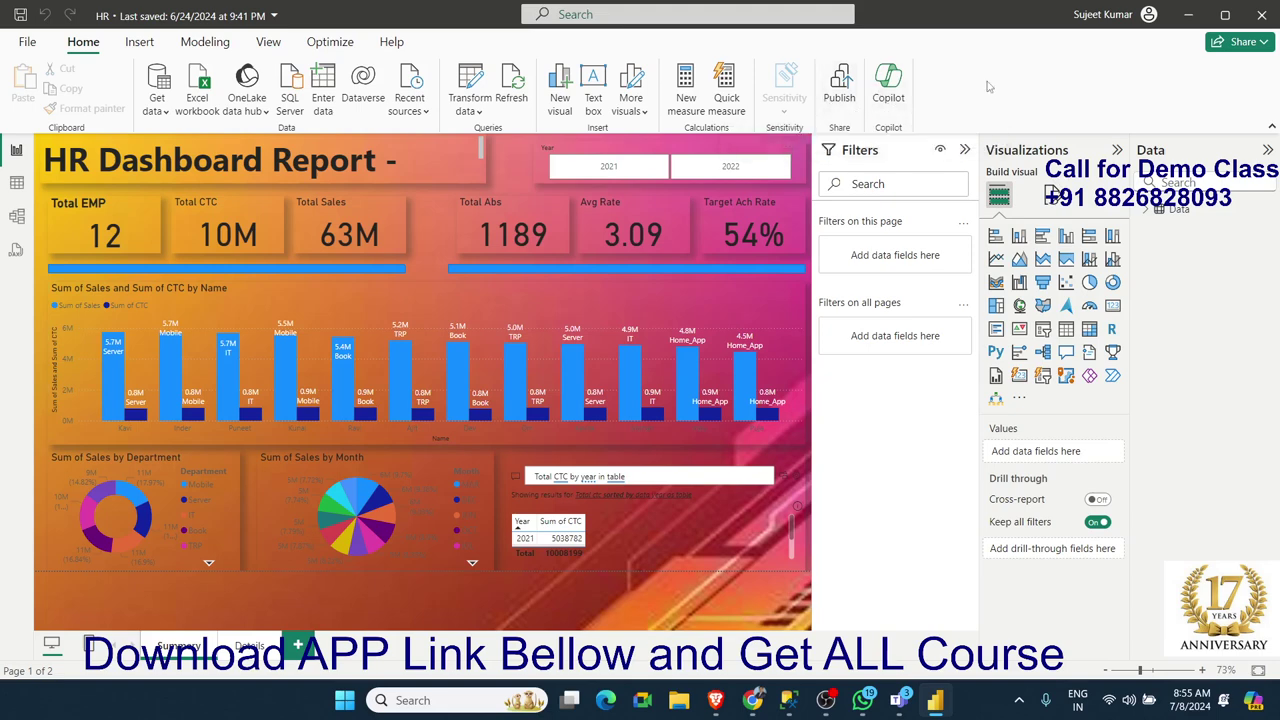
{"action": "left_click", "coordinate": [1127, 26]}
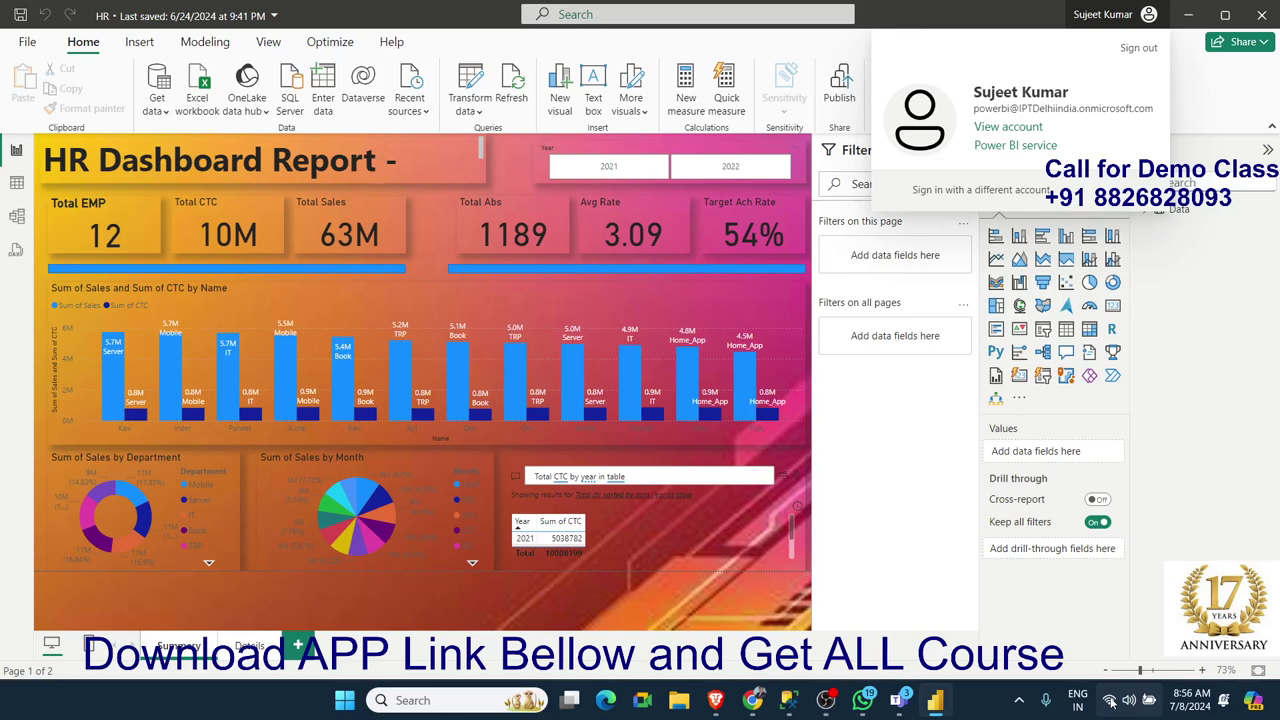
{"action": "left_click", "coordinate": [786, 44]}
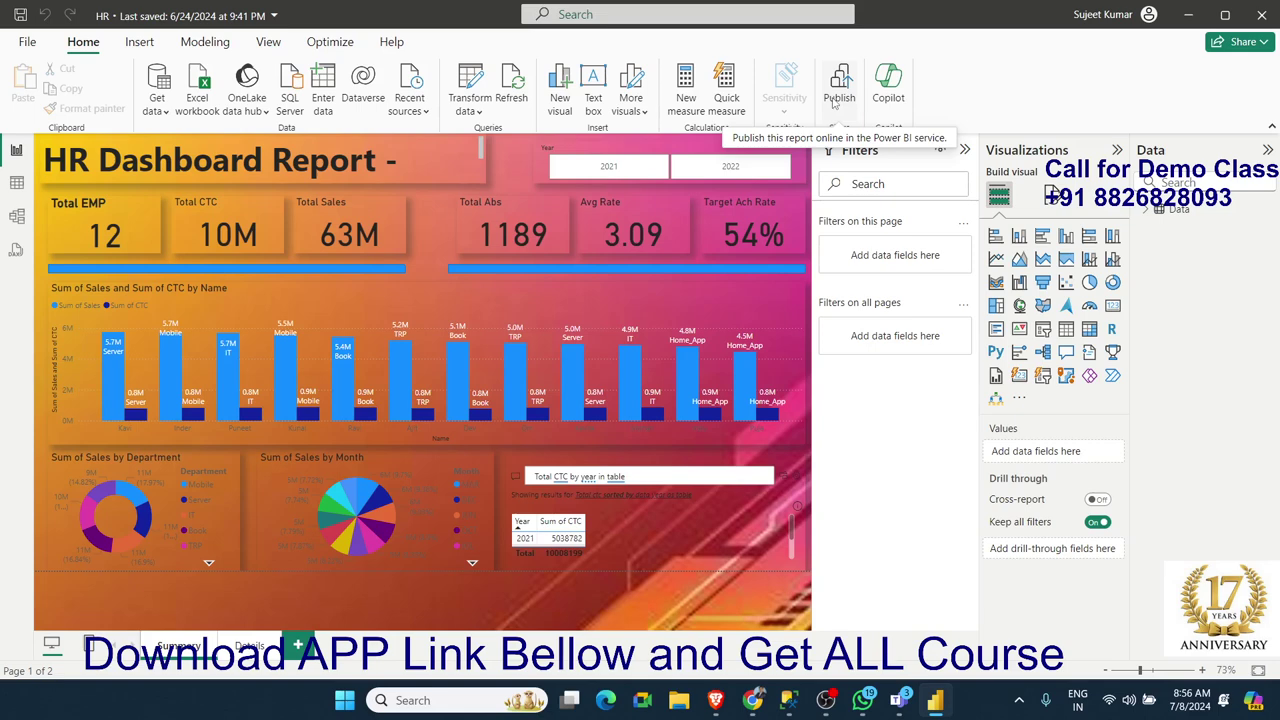
- Publish HR.pbix to the Report workspace and acknowledge the success message
{"action": "left_click", "coordinate": [836, 100]}
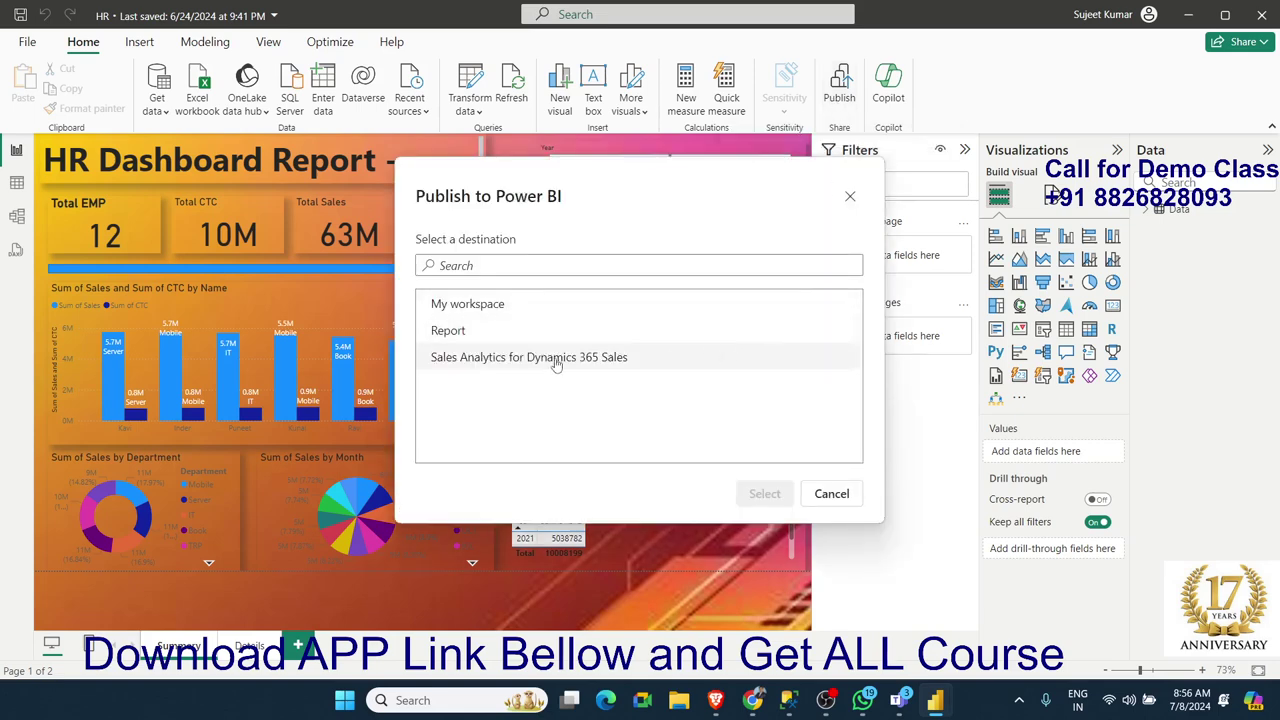
{"action": "left_click", "coordinate": [506, 338]}
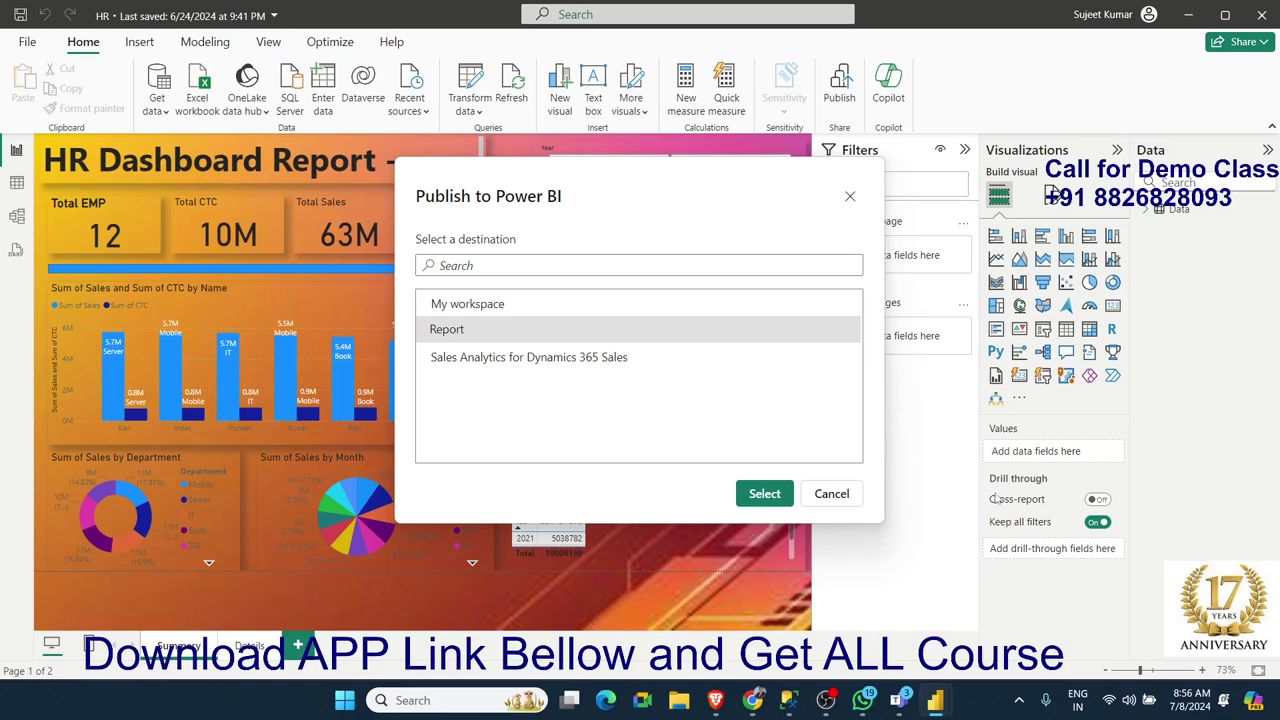
{"action": "left_click", "coordinate": [773, 496]}
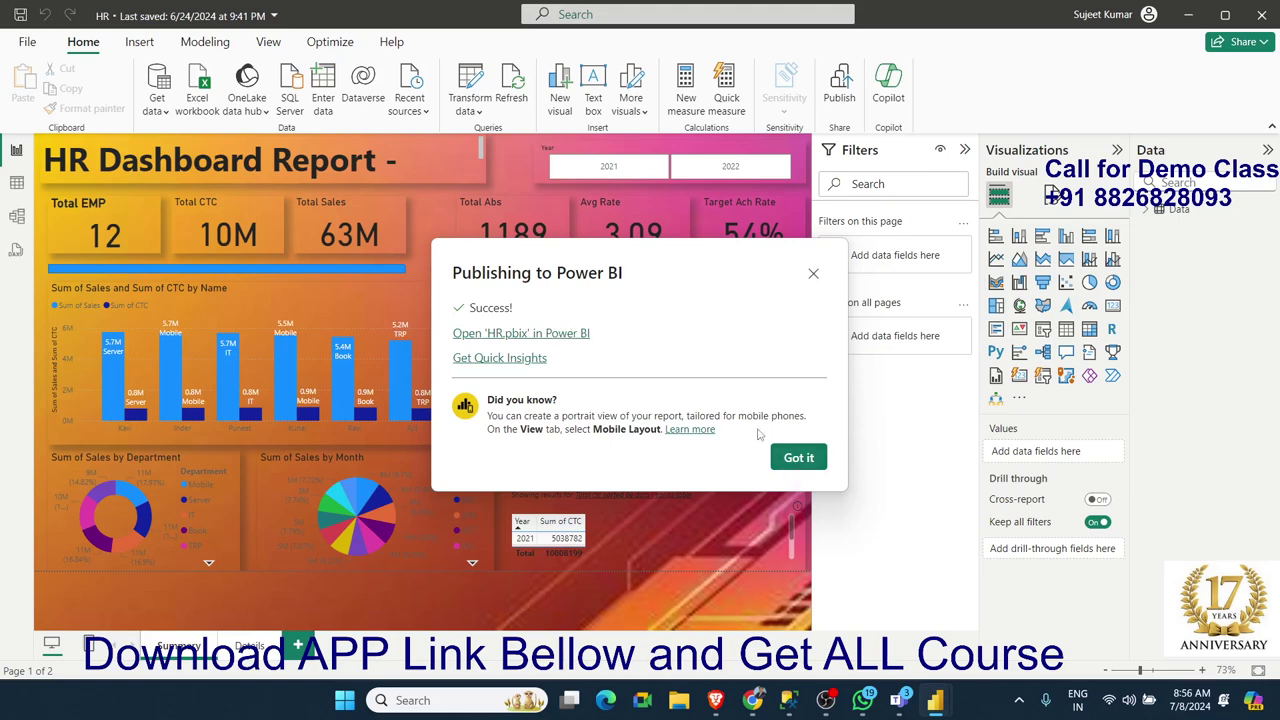
{"action": "left_click", "coordinate": [799, 457]}
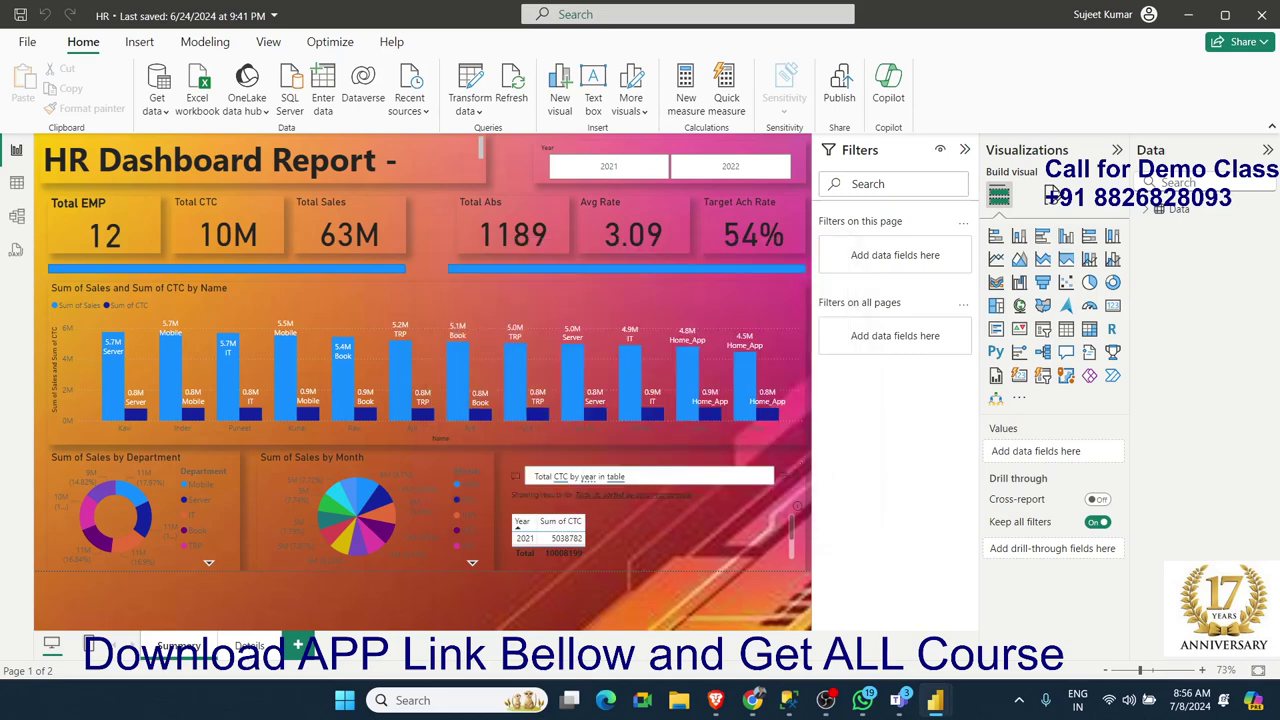
- Open a maximized Chrome window and go to app.powerbi.com
{"action": "left_click", "coordinate": [752, 700]}
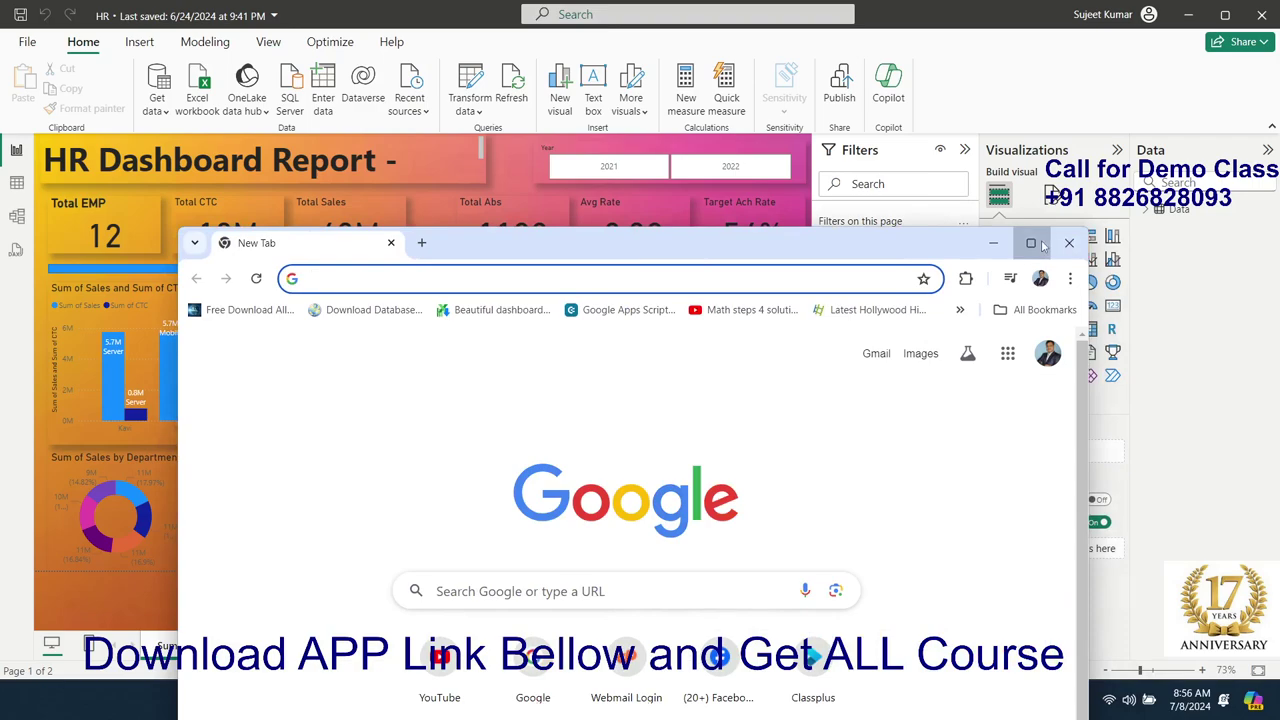
{"action": "left_click", "coordinate": [1031, 243]}
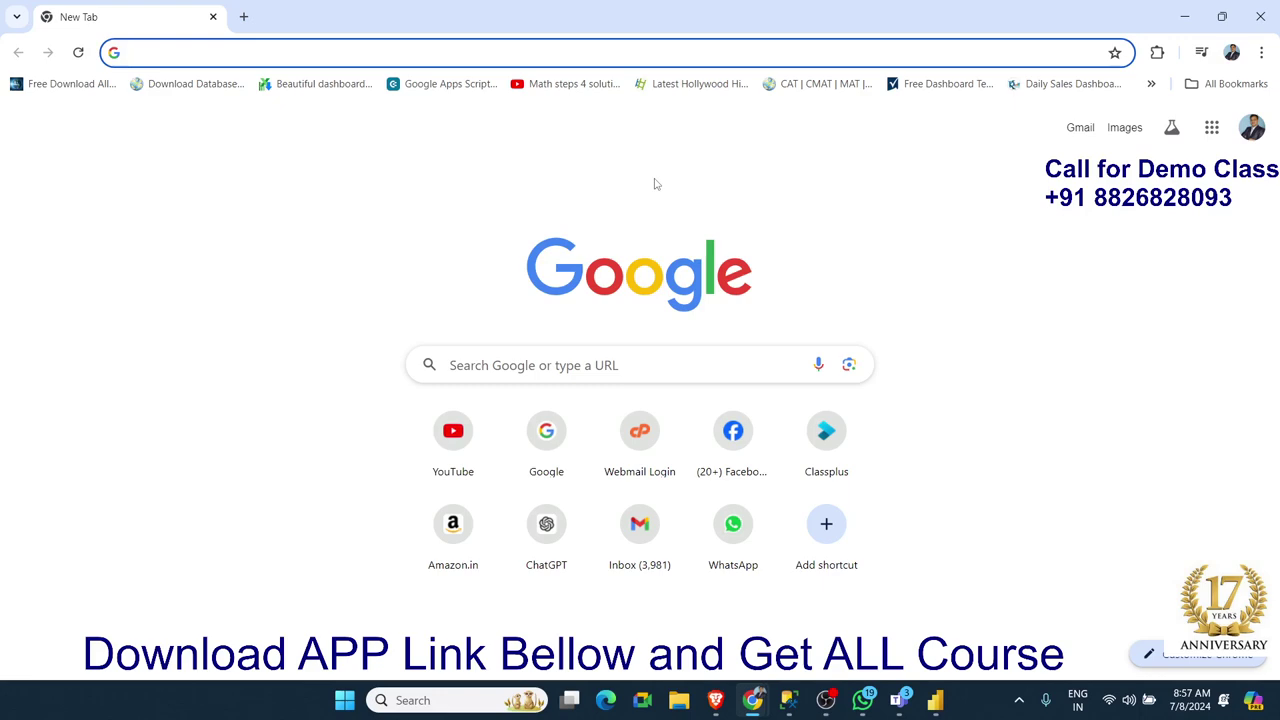
{"action": "type", "text": "app"}
{"action": "key", "text": "Down"}
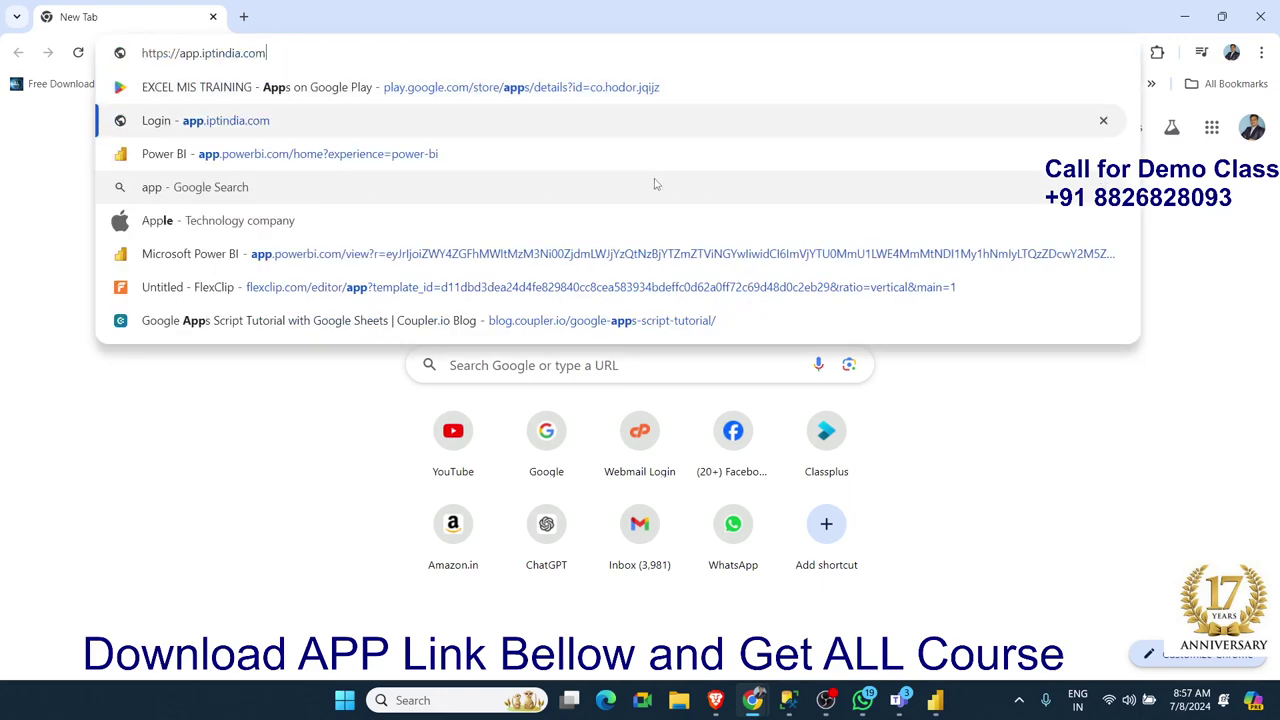
{"action": "key", "text": "Down"}
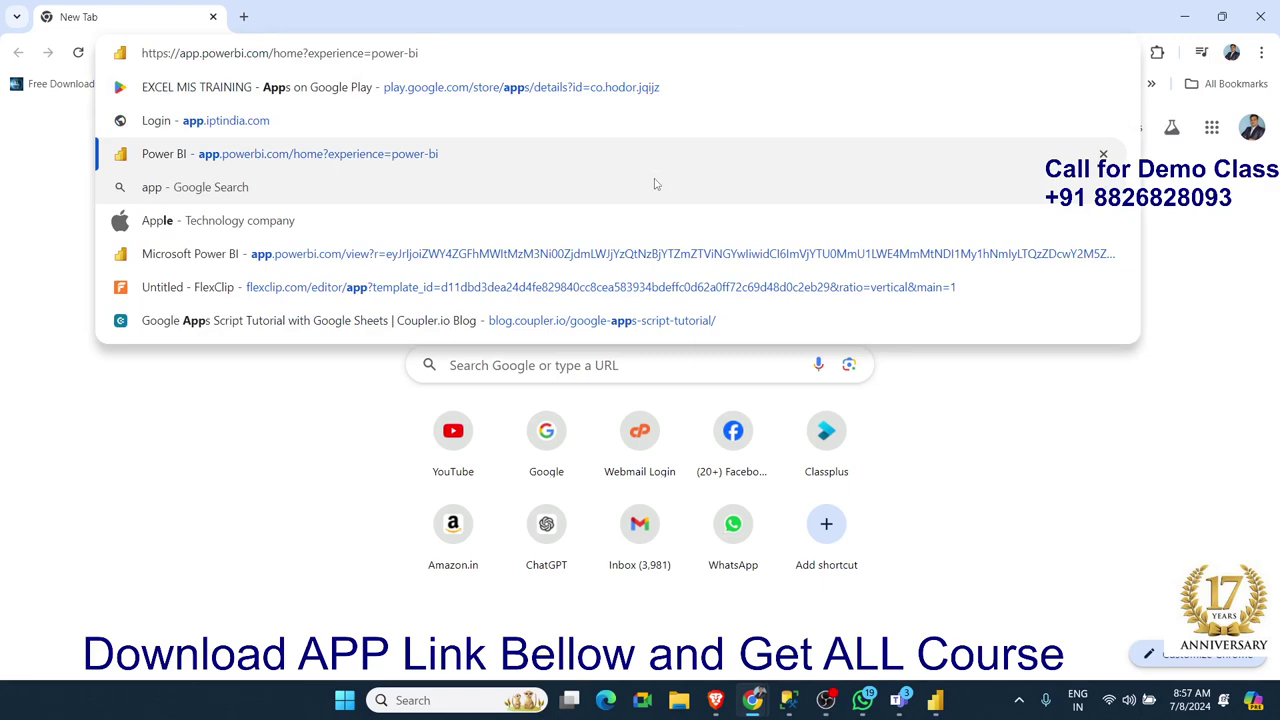
{"action": "key", "text": "BackSpace"}
{"action": "key", "text": "BackSpace"}
{"action": "key", "text": "BackSpace"}
{"action": "key", "text": "BackSpace"}
{"action": "key", "text": "BackSpace"}
{"action": "key", "text": "BackSpace"}
{"action": "key", "text": "BackSpace"}
{"action": "key", "text": "BackSpace"}
{"action": "key", "text": "BackSpace"}
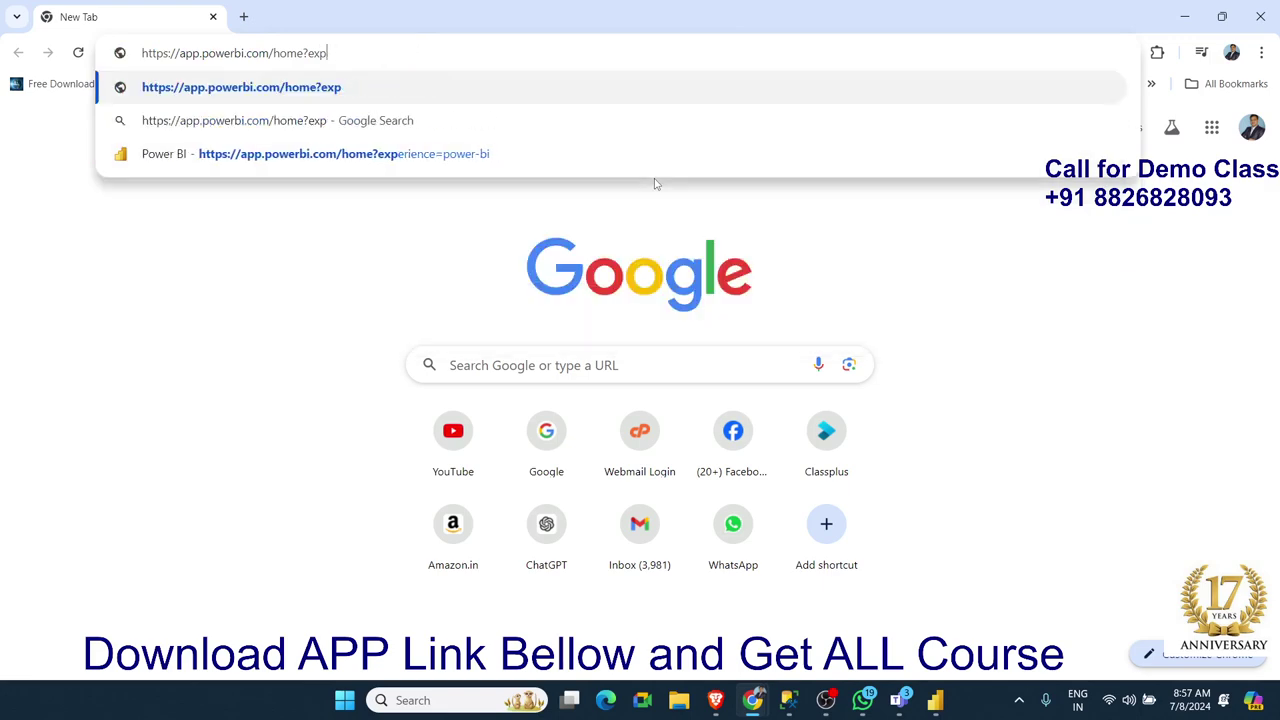
{"action": "key", "text": "BackSpace"}
{"action": "key", "text": "BackSpace"}
{"action": "key", "text": "BackSpace"}
{"action": "key", "text": "BackSpace"}
{"action": "key", "text": "BackSpace"}
{"action": "key", "text": "BackSpace"}
{"action": "key", "text": "BackSpace"}
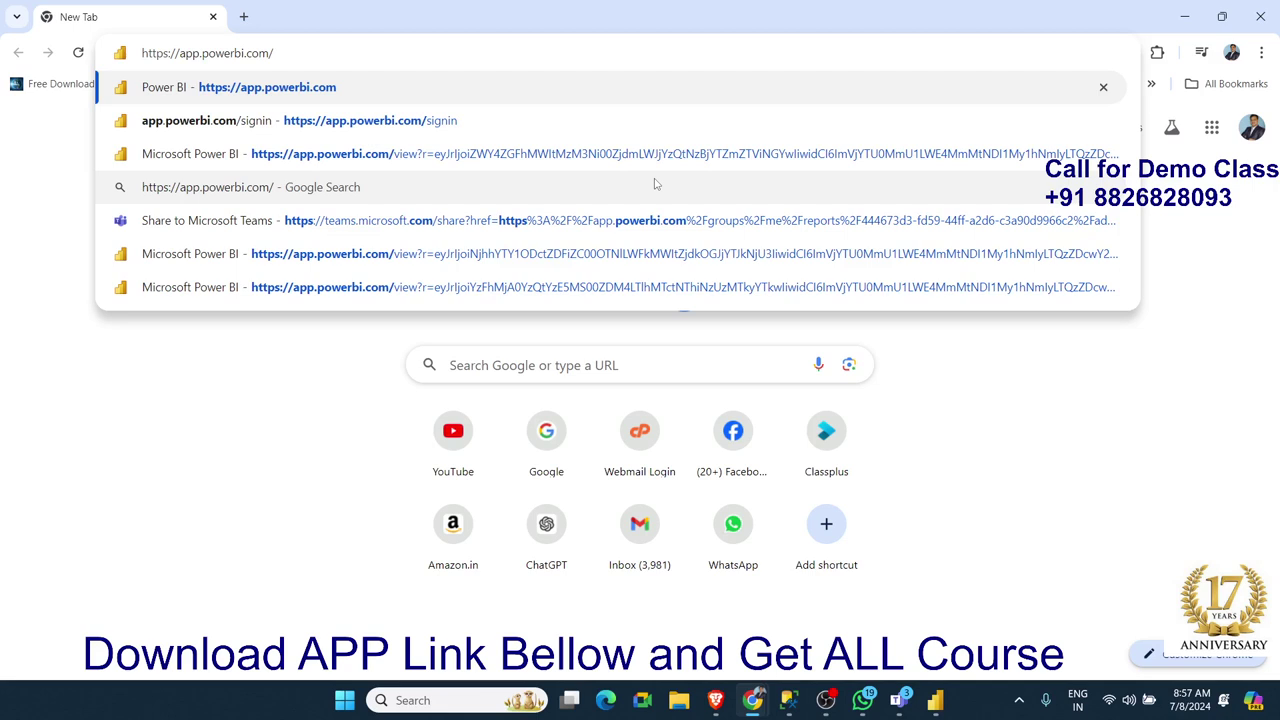
{"action": "key", "text": "Return"}
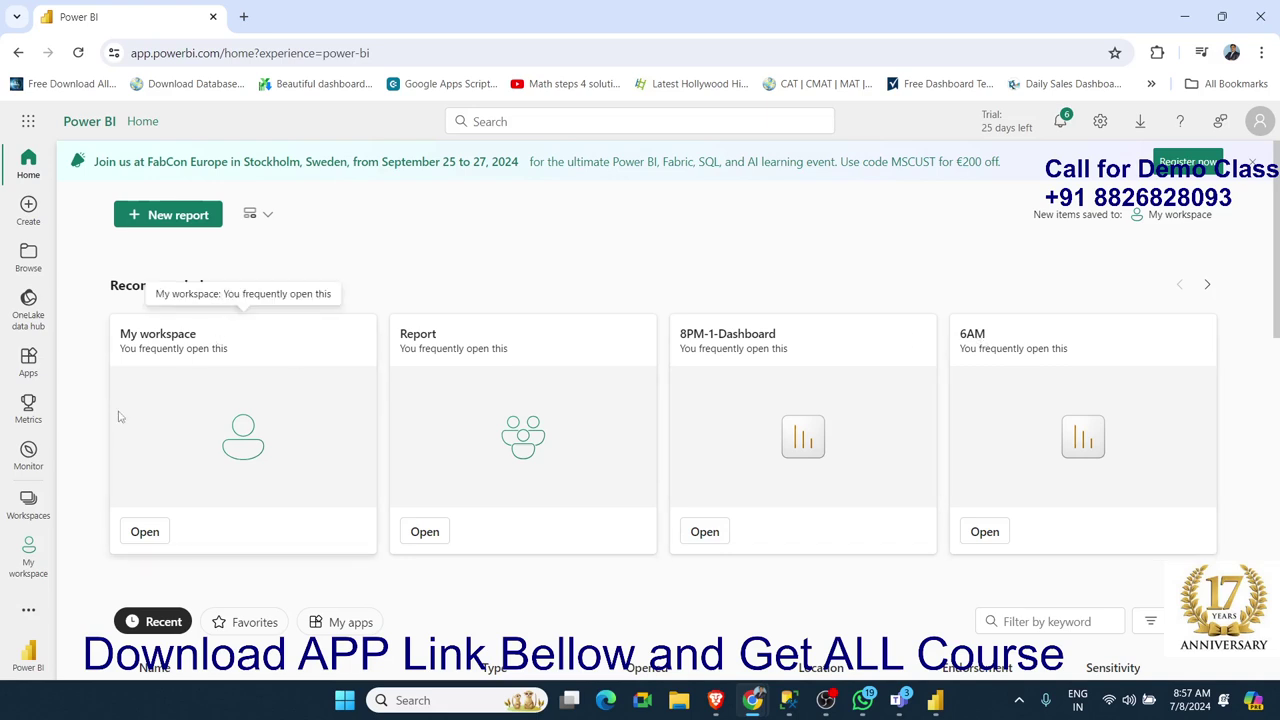
- Open the Report workspace and scroll down to the newly published HR report and semantic model
{"action": "left_click", "coordinate": [33, 508]}
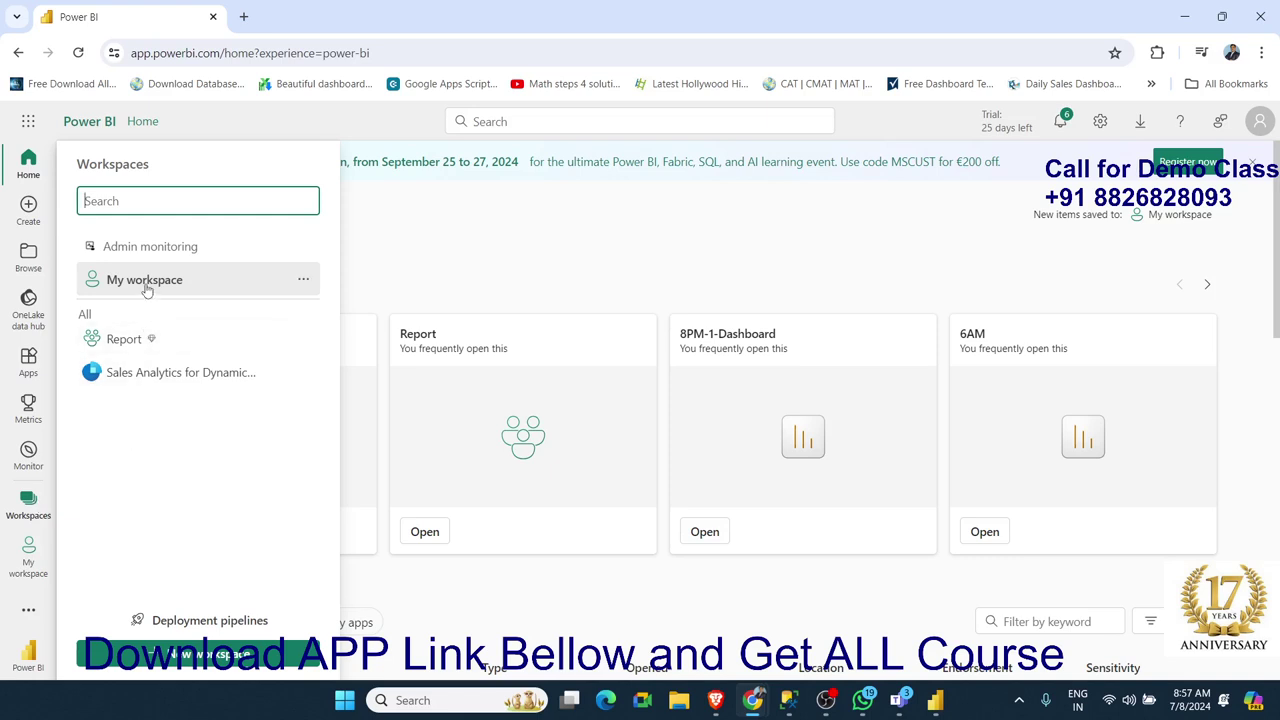
{"action": "left_click", "coordinate": [116, 343]}
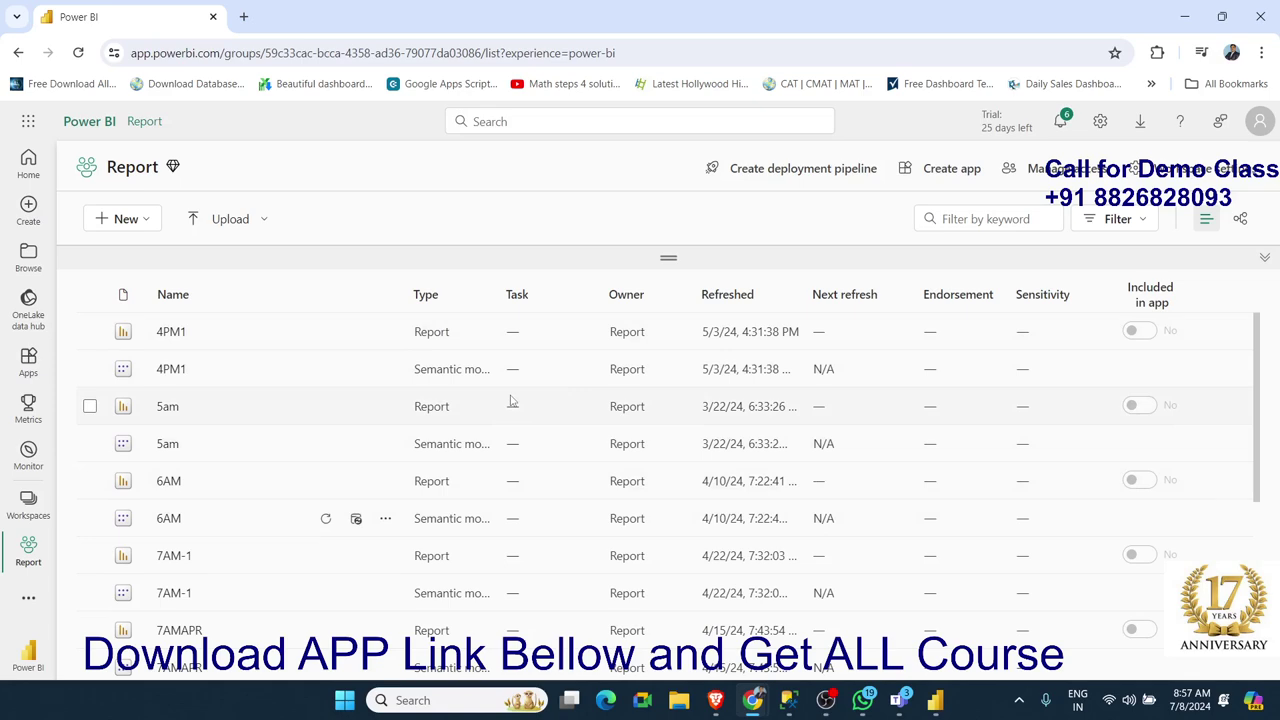
{"action": "scroll", "coordinate": [512, 400], "scroll_direction": "down", "scroll_amount": 3}
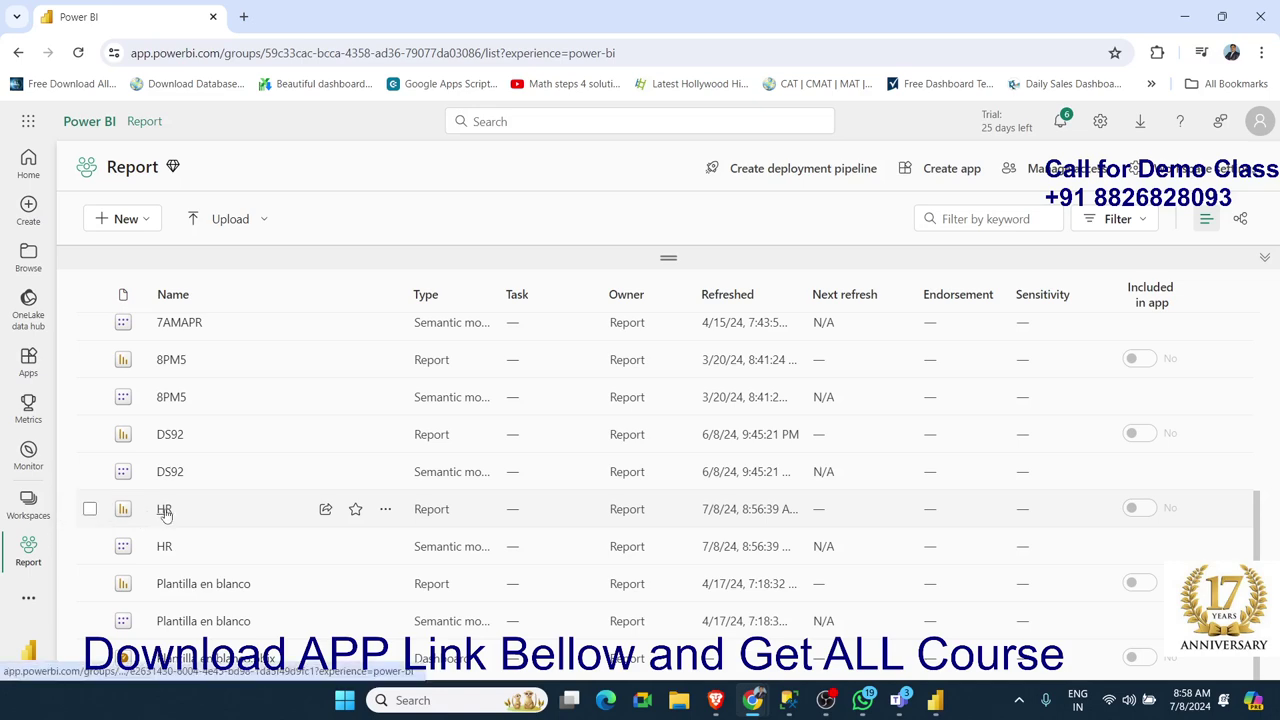
- Open the published HR report in the browser, briefly checking the desktop copy before returning
{"action": "left_click", "coordinate": [166, 514]}
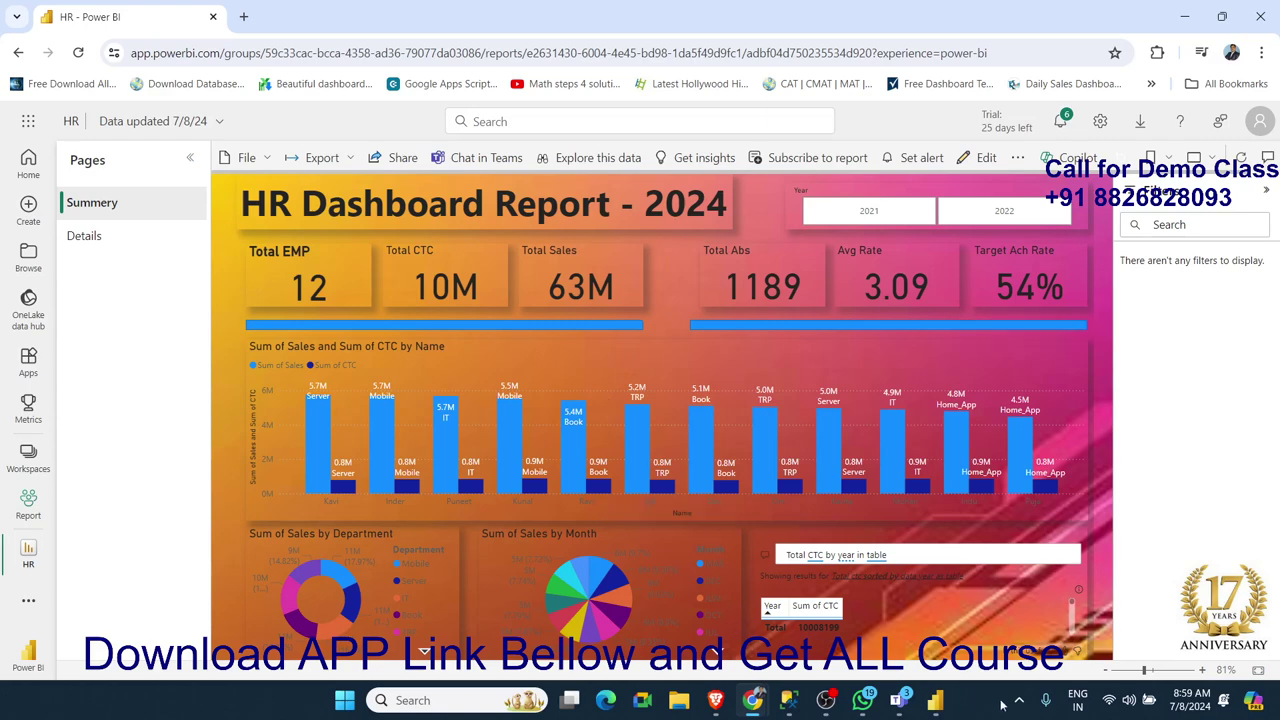
{"action": "left_click", "coordinate": [937, 702]}
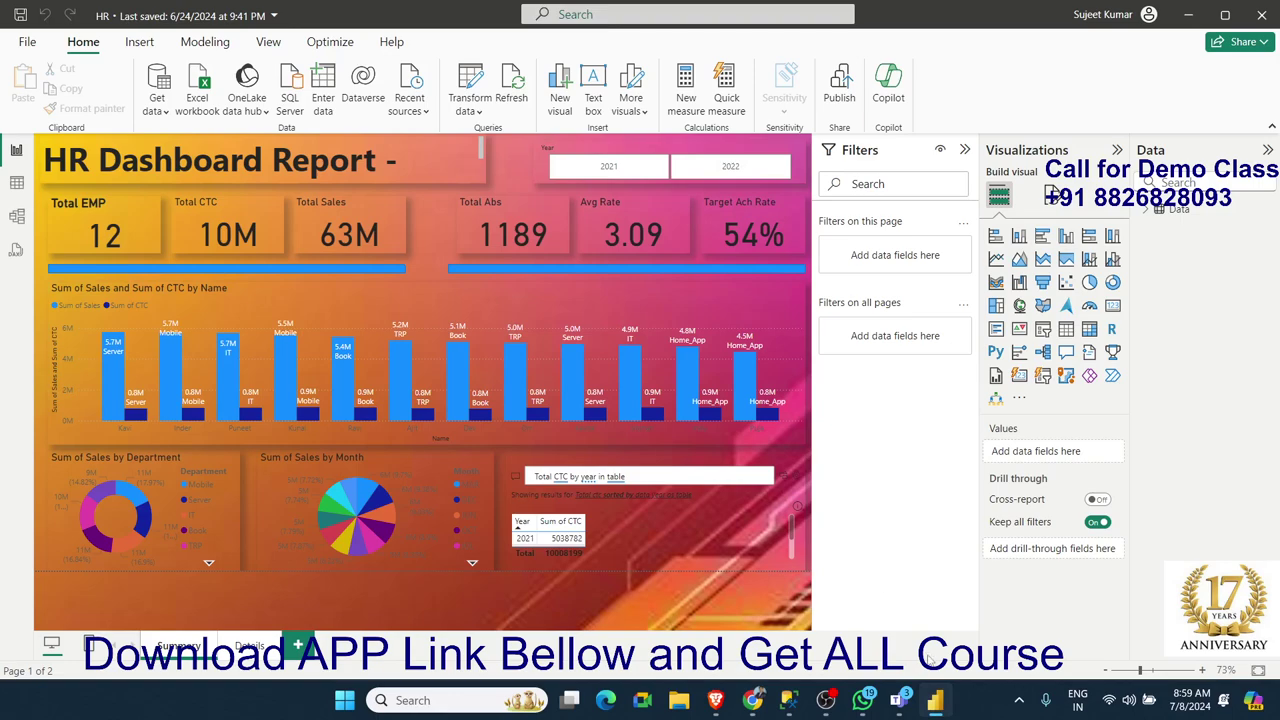
{"action": "left_click", "coordinate": [937, 702]}
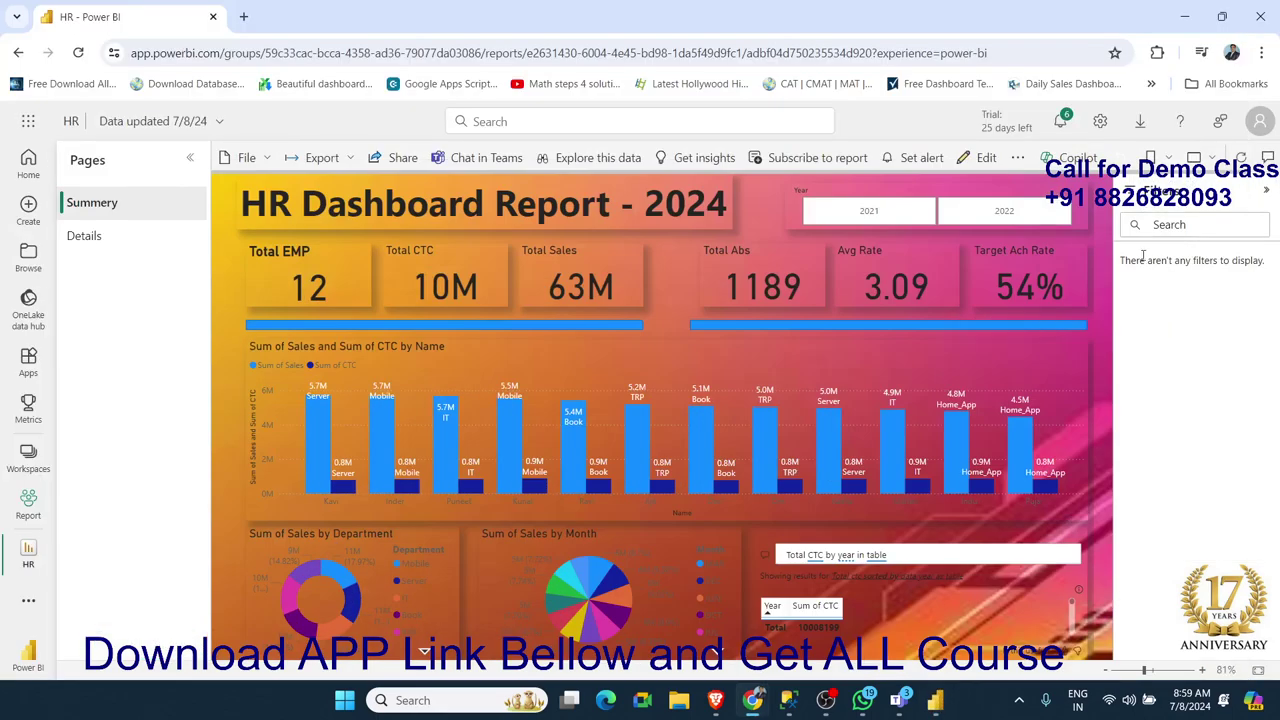
- Put the online HR report in edit mode and delete the Total CTC by year table visual
{"action": "left_click", "coordinate": [970, 160]}
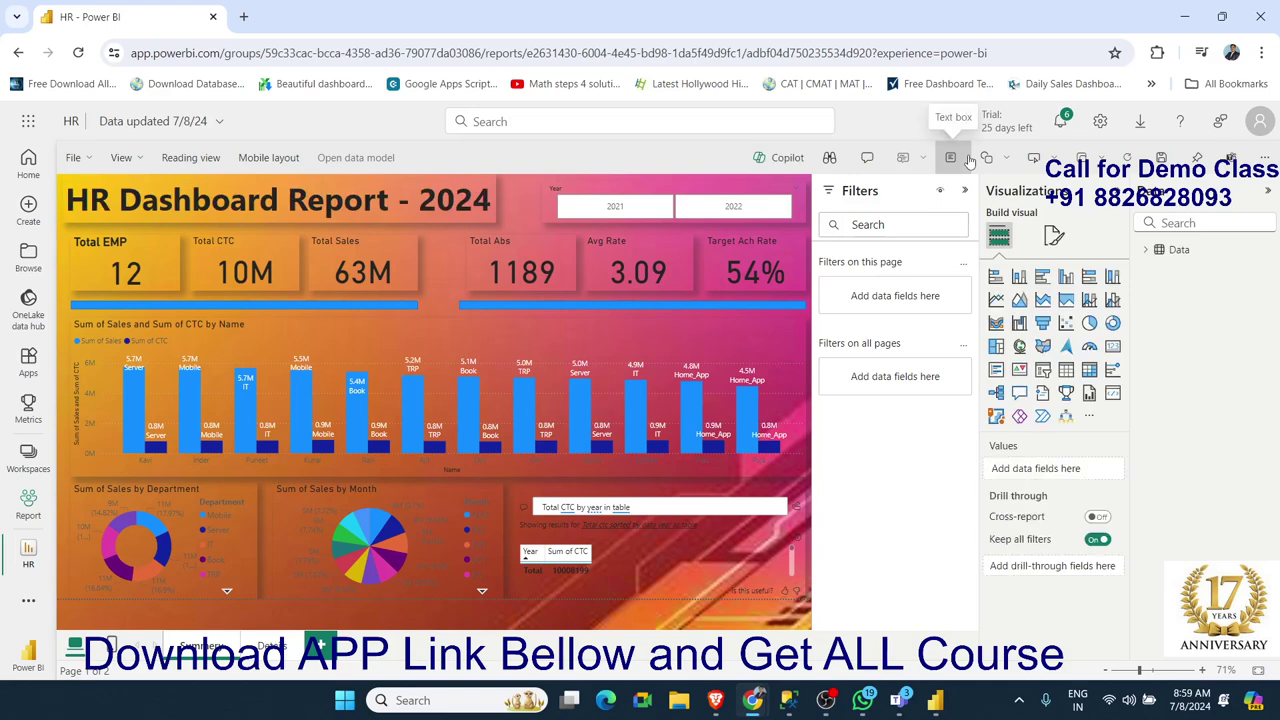
{"action": "left_click", "coordinate": [1147, 252]}
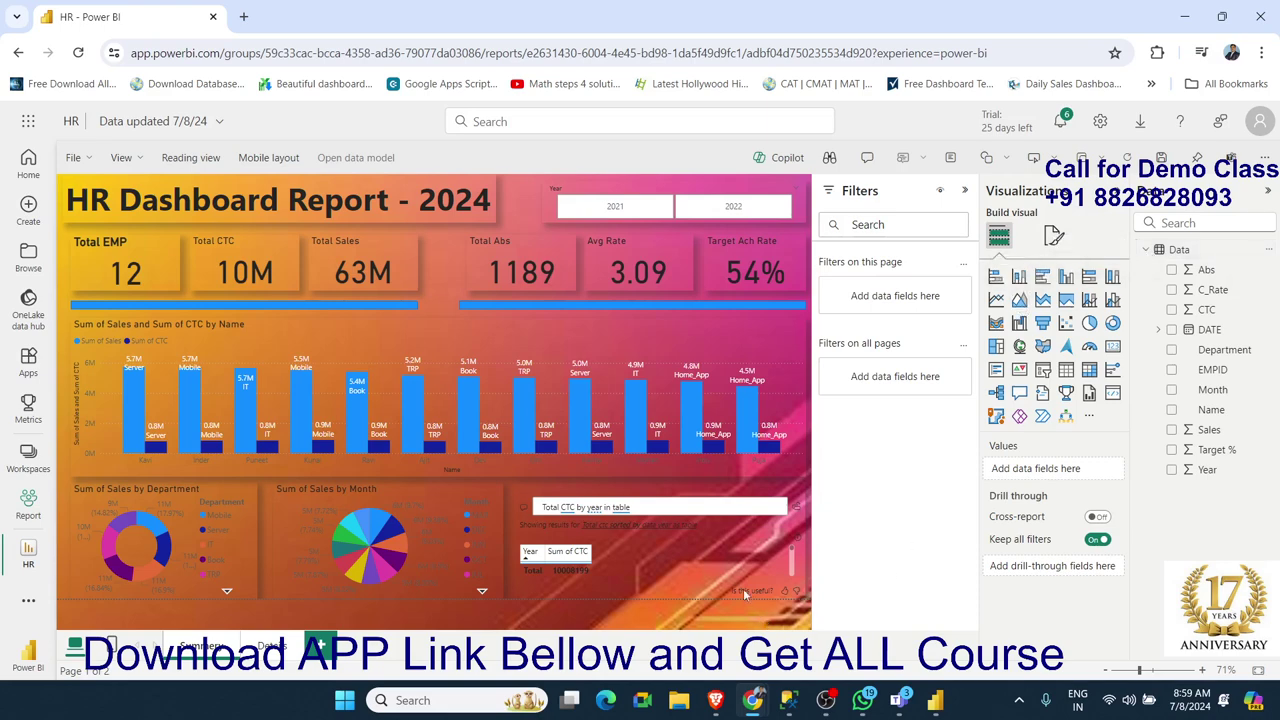
{"action": "left_click", "coordinate": [680, 594]}
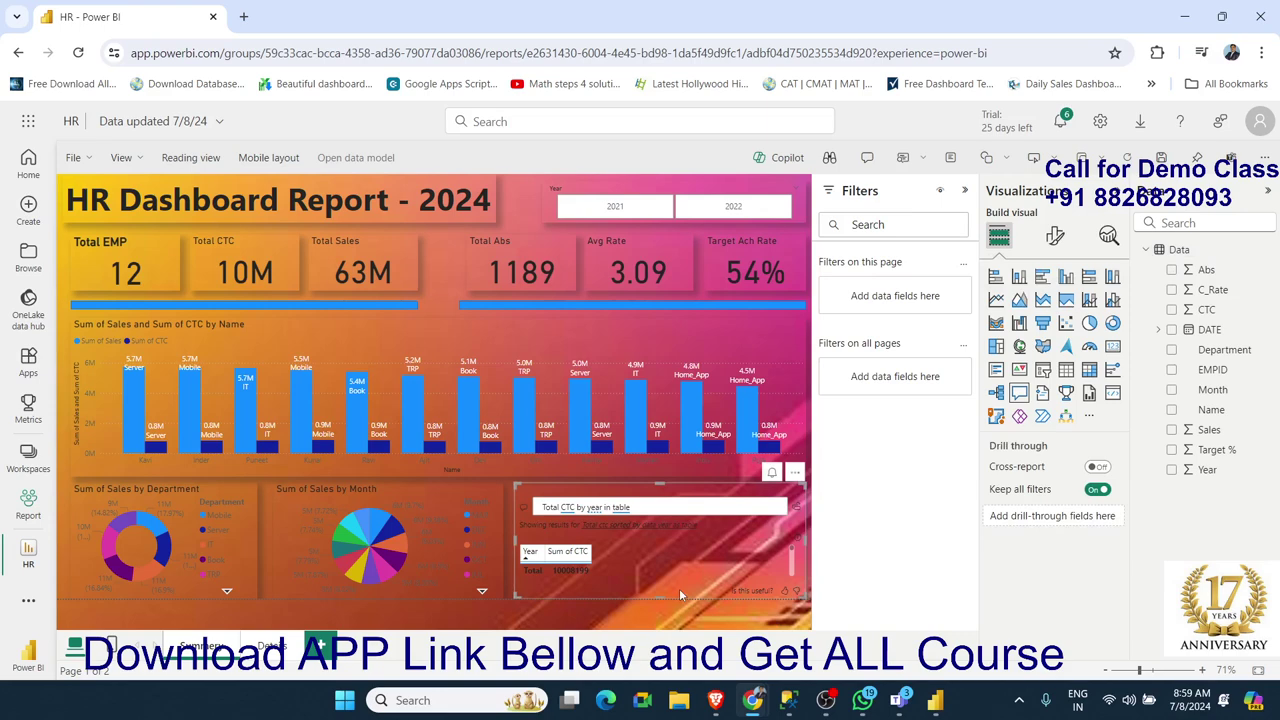
{"action": "key", "text": "Delete"}
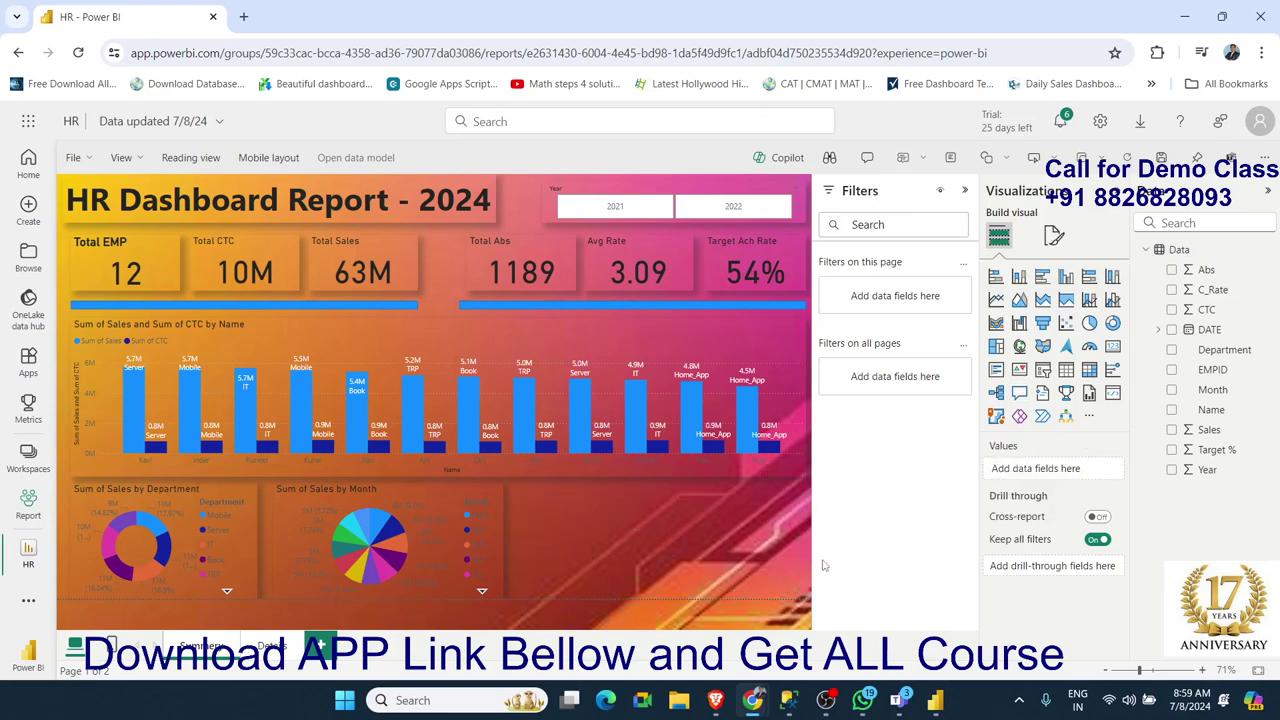
- Add a gauge showing Sum of CTC, with background off and shadow on
{"action": "left_click", "coordinate": [1089, 346]}
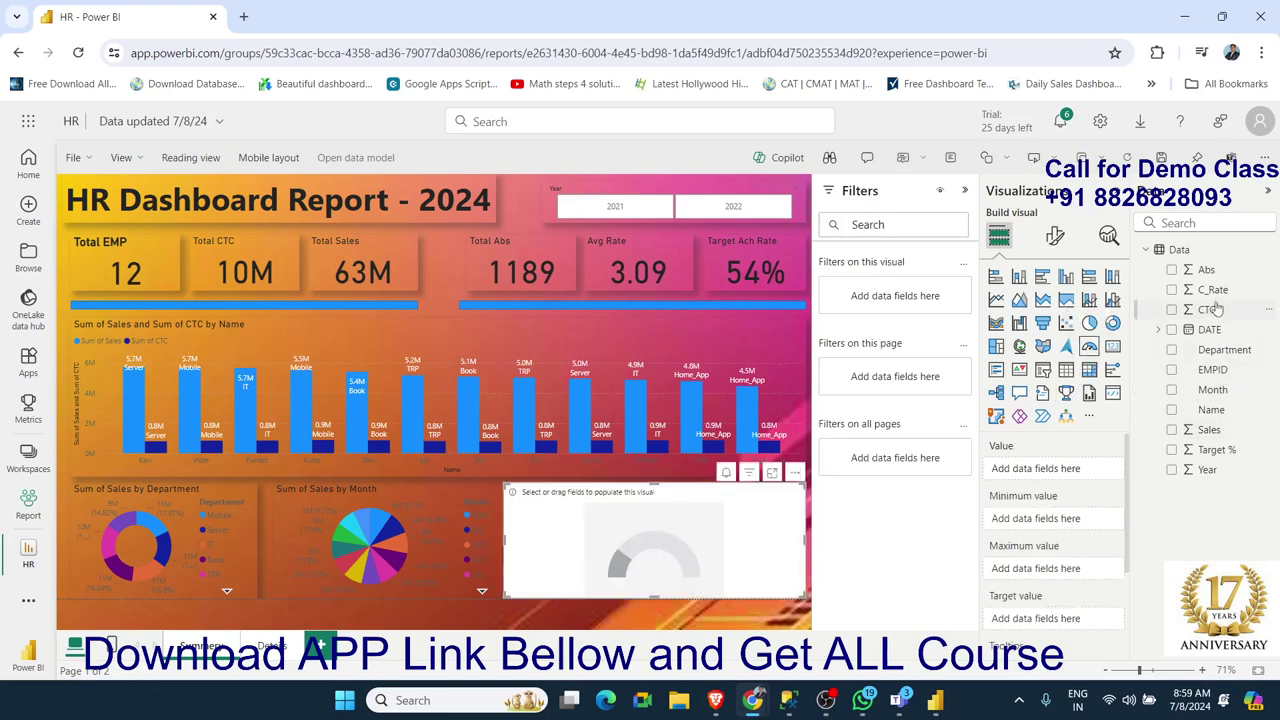
{"action": "left_click_drag", "start_coordinate": [1215, 310], "coordinate": [745, 561]}
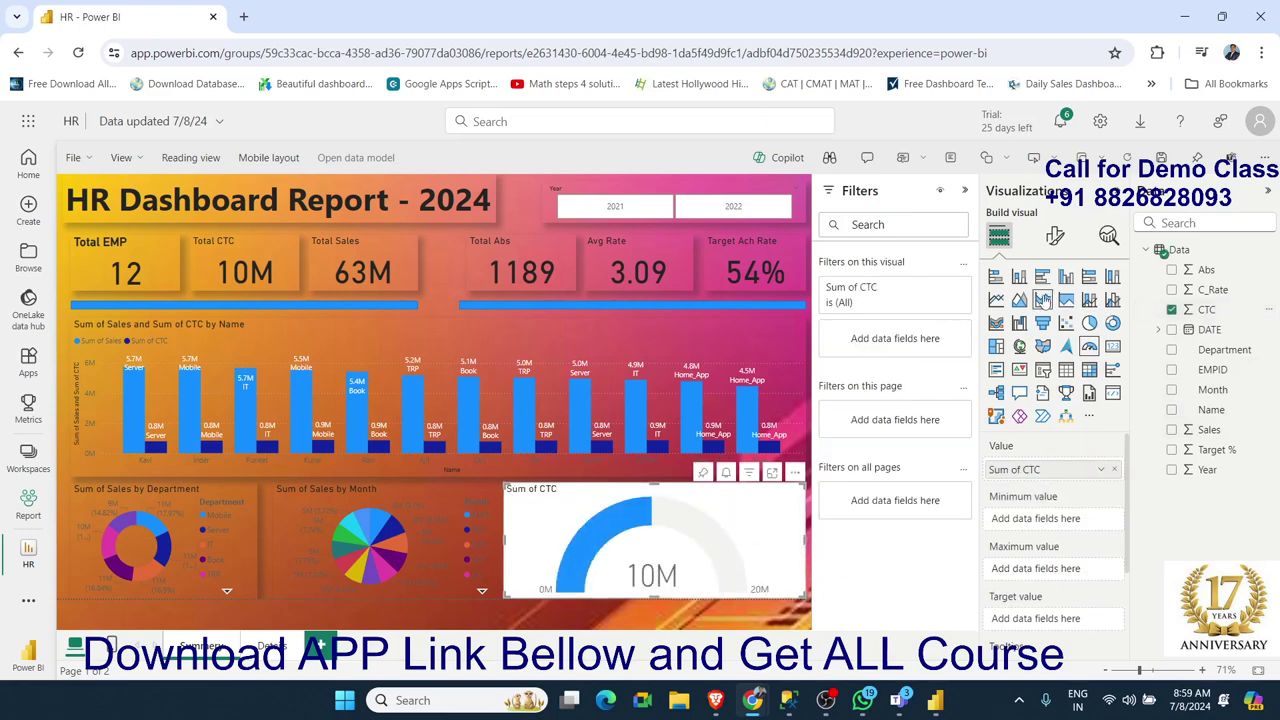
{"action": "left_click", "coordinate": [1055, 235]}
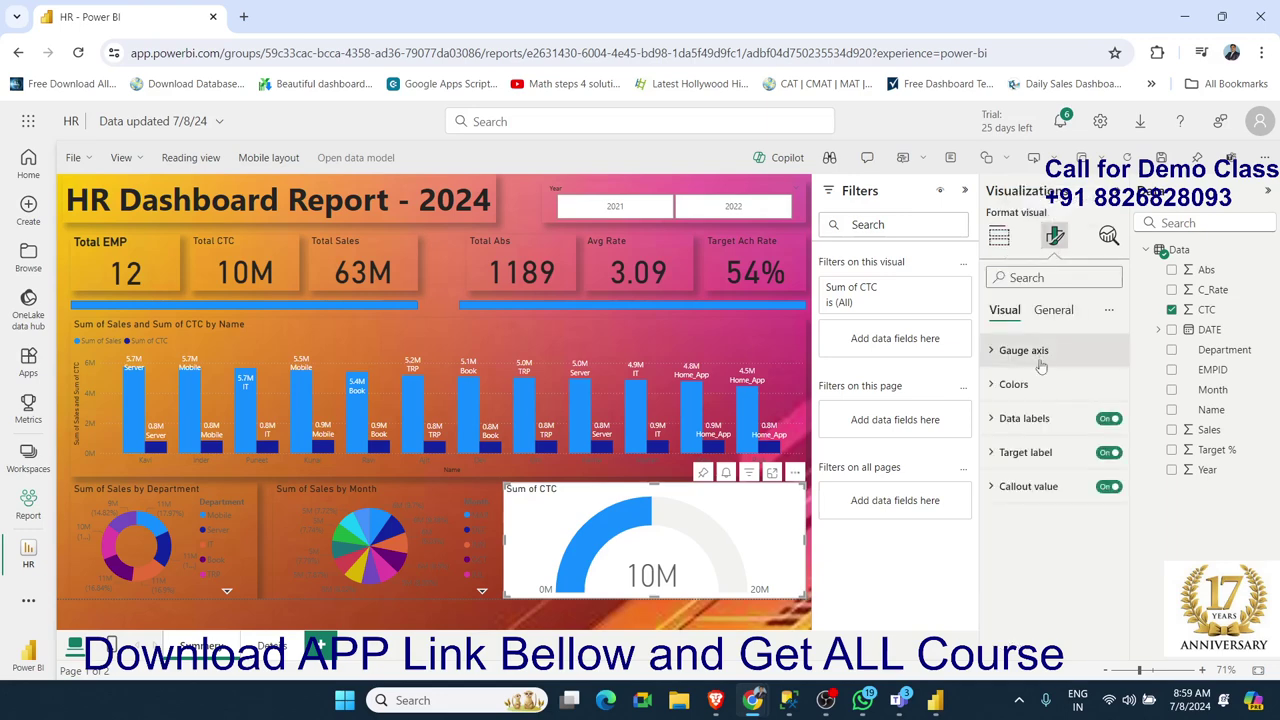
{"action": "left_click", "coordinate": [1053, 310]}
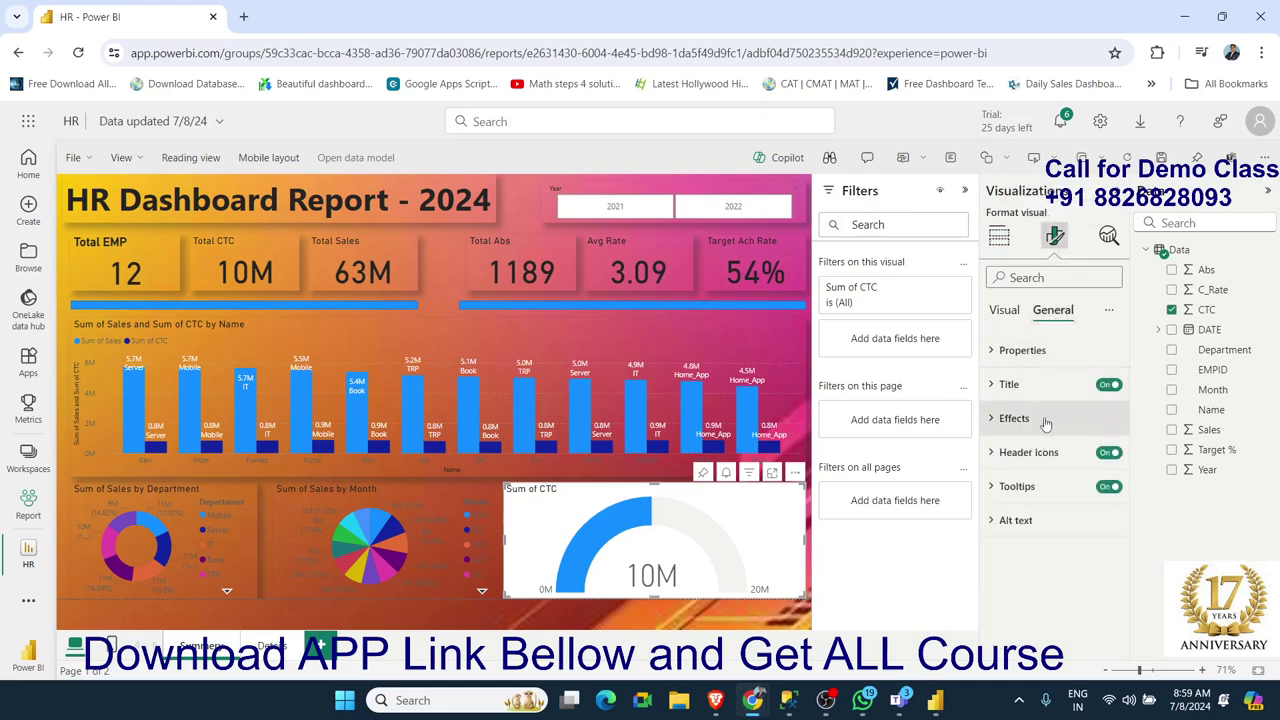
{"action": "left_click", "coordinate": [1012, 418]}
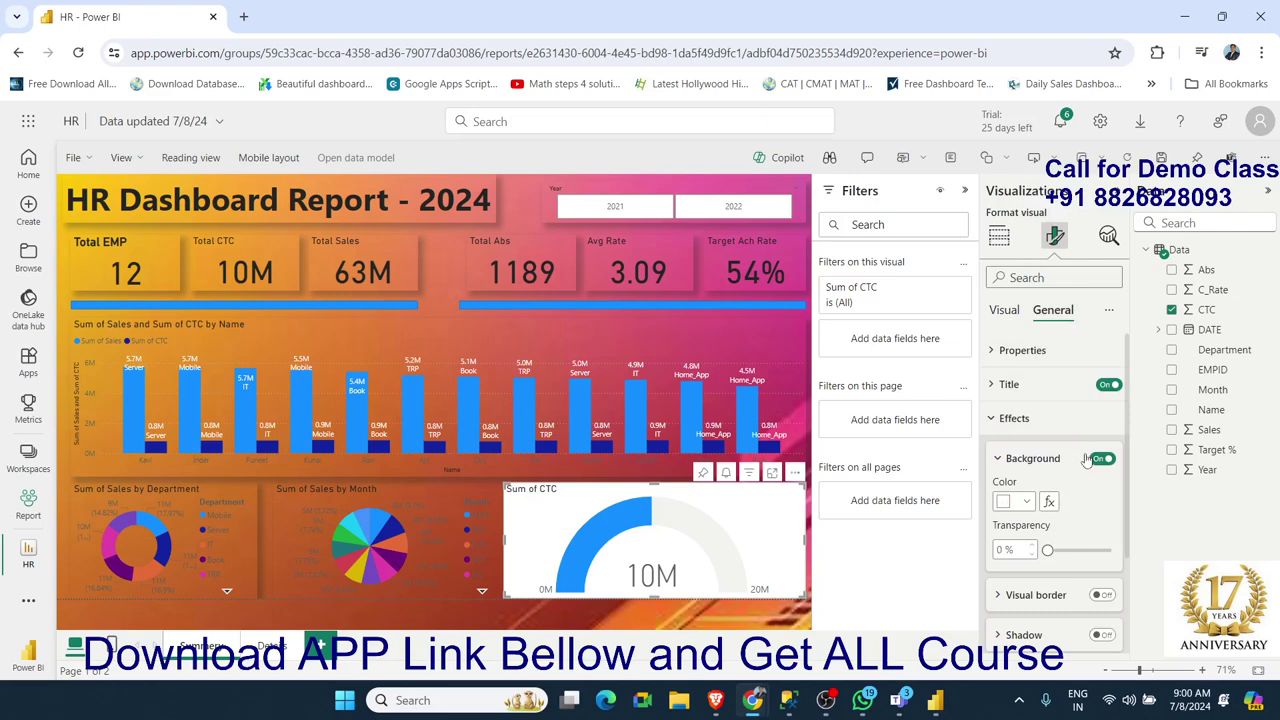
{"action": "left_click", "coordinate": [1099, 459]}
{"action": "left_click", "coordinate": [1102, 635]}
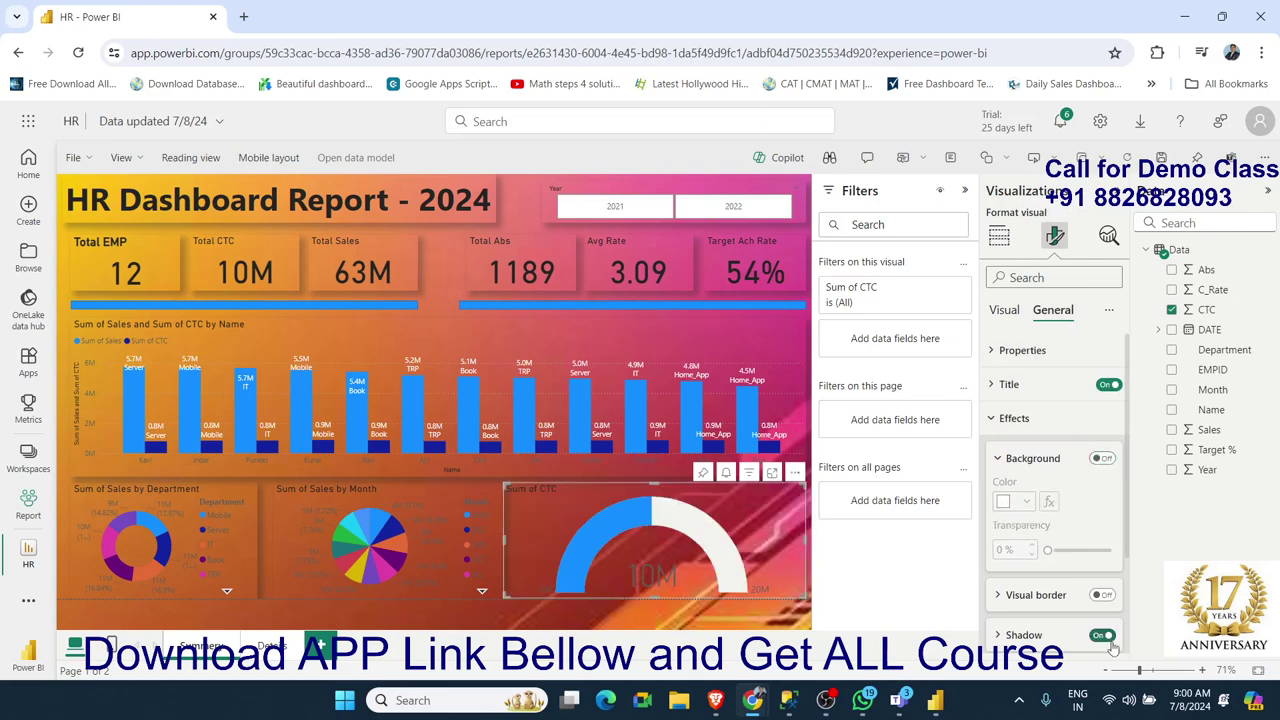
{"action": "left_click", "coordinate": [615, 625]}
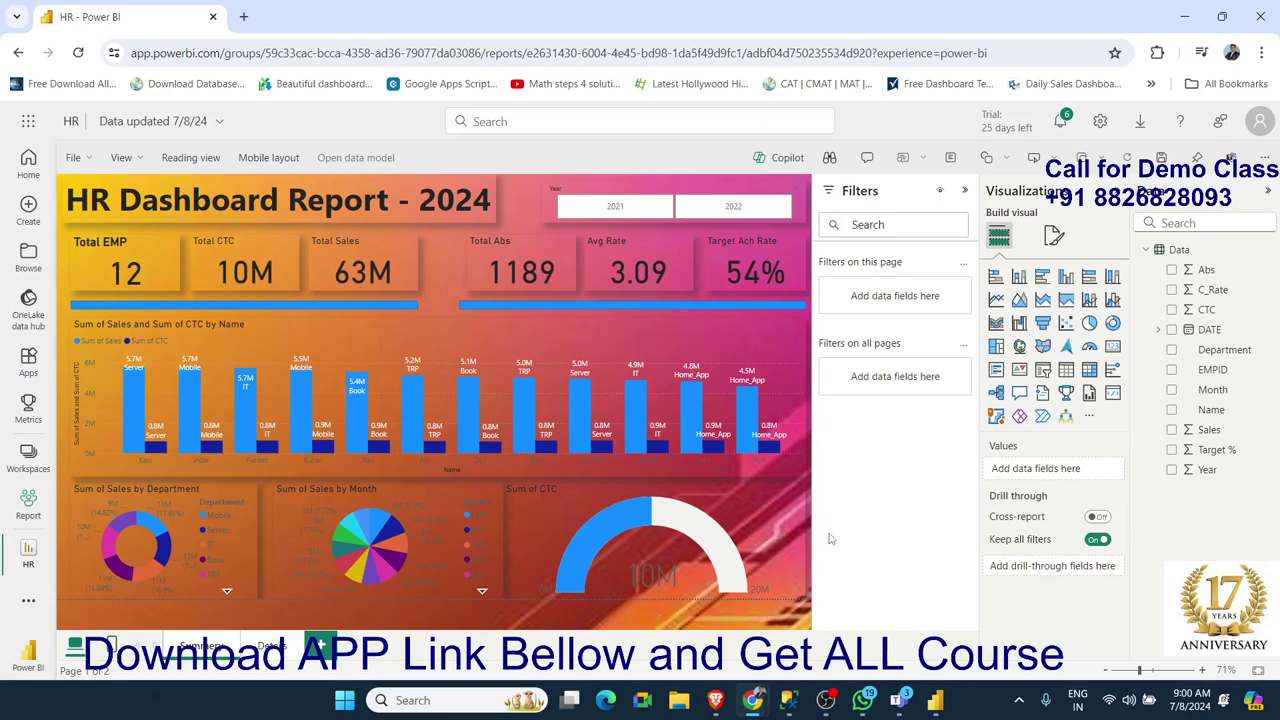
- Save the edited HR report in the service and return to Power BI Desktop
{"action": "left_click", "coordinate": [86, 156]}
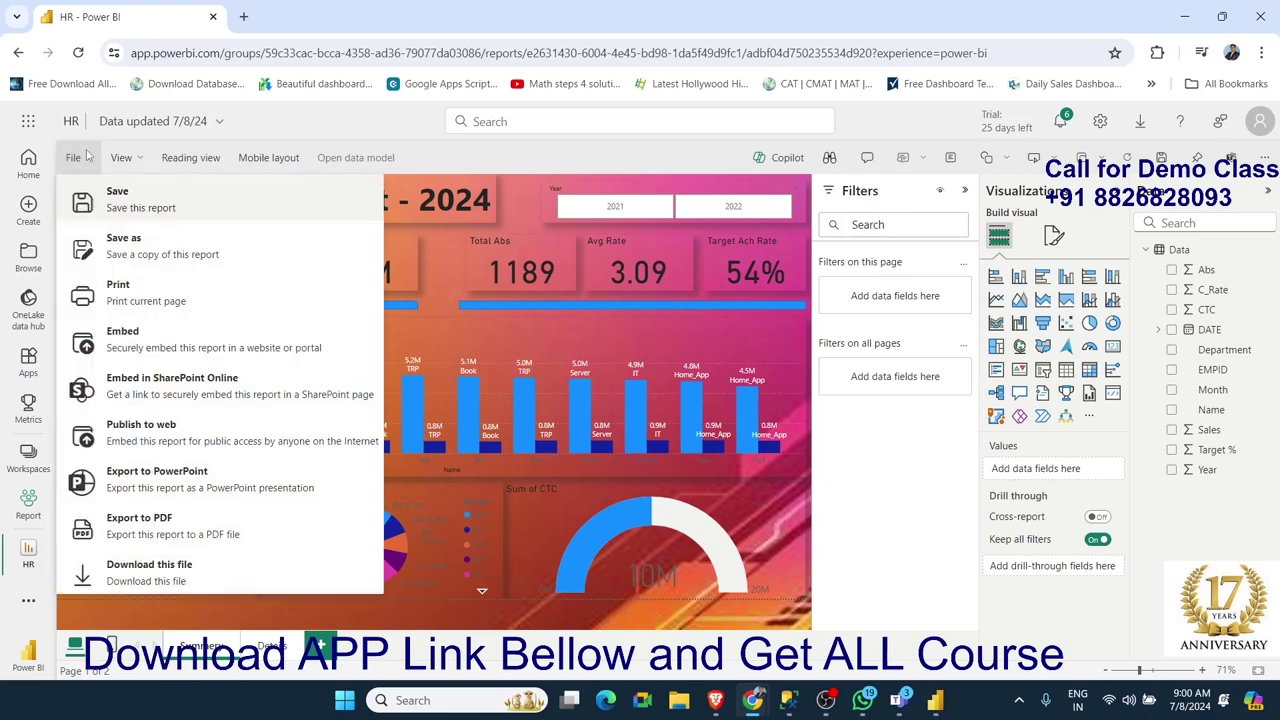
{"action": "left_click", "coordinate": [117, 205]}
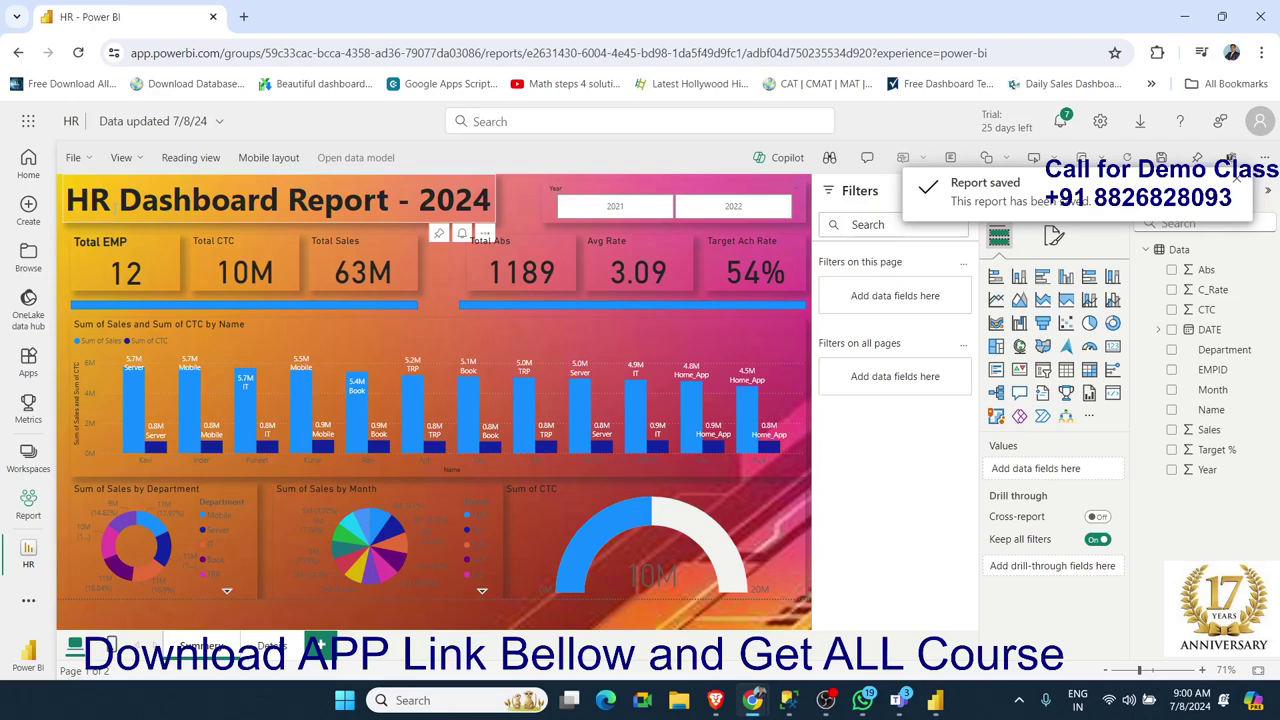
{"action": "left_click", "coordinate": [953, 711]}
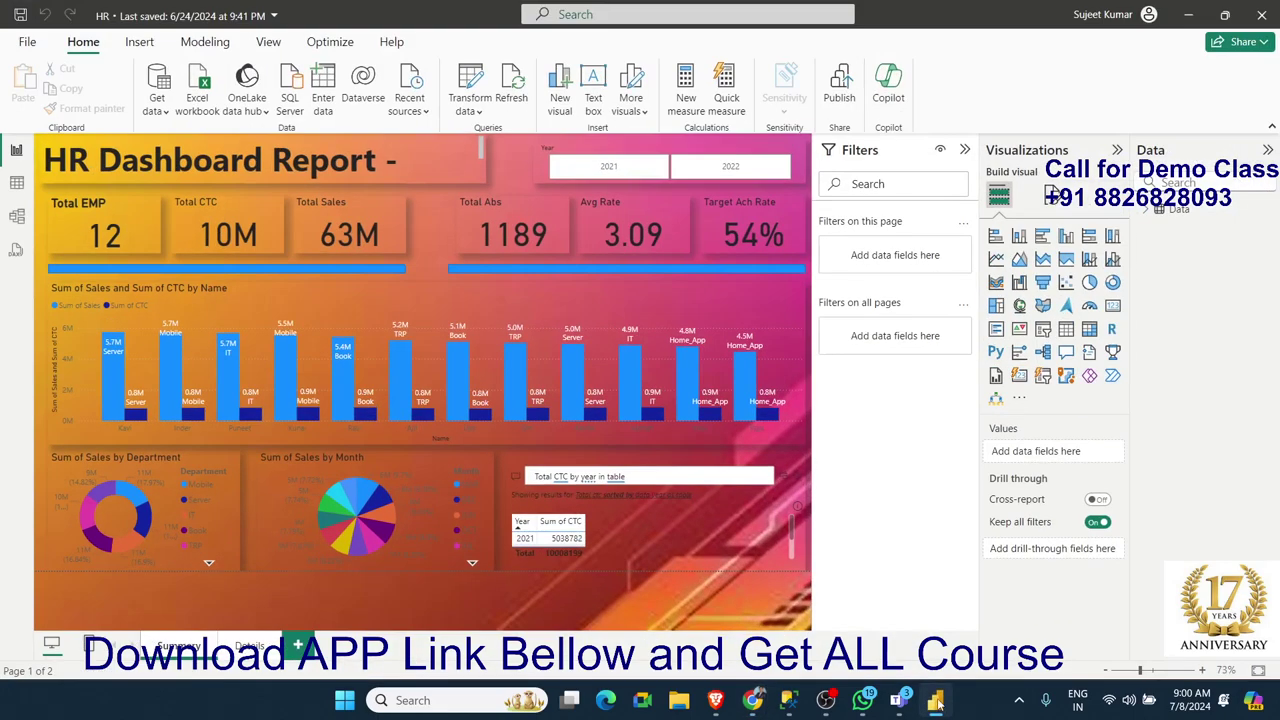
- Refresh the HR report's data in Power BI Desktop, then return to the Chrome HR report
{"action": "left_click", "coordinate": [424, 72]}
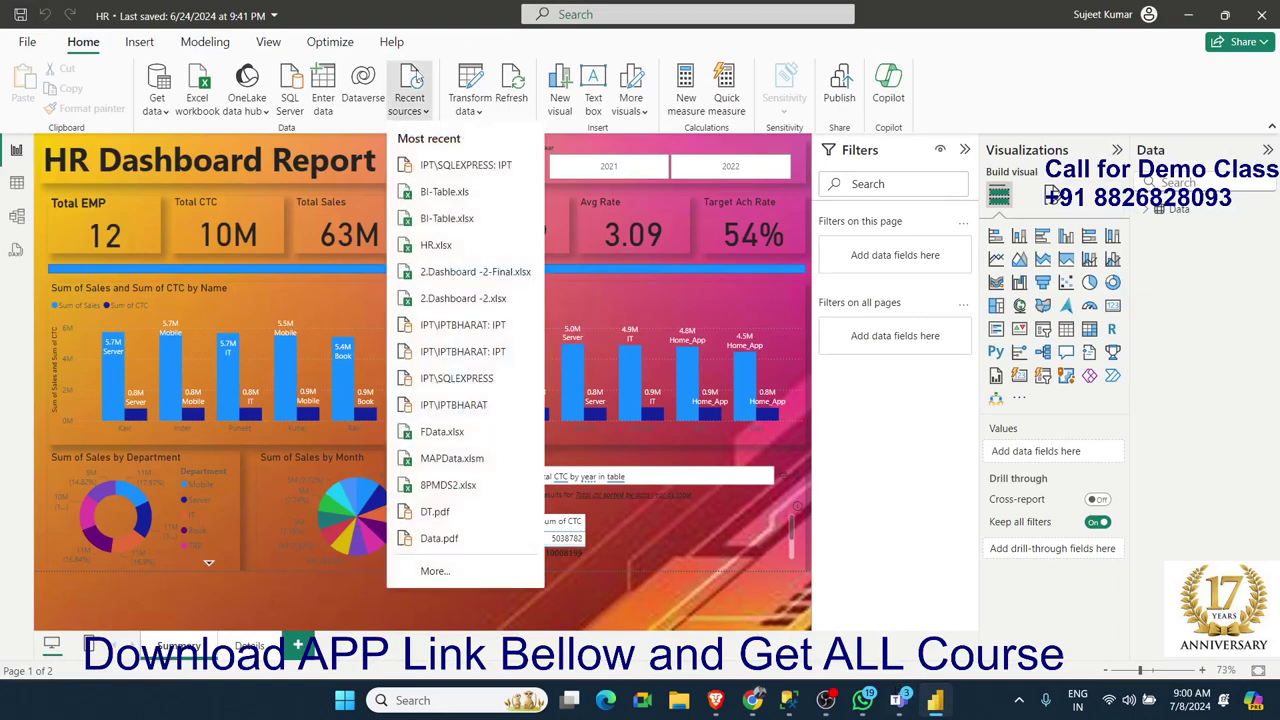
{"action": "left_click", "coordinate": [418, 76]}
{"action": "left_click", "coordinate": [517, 90]}
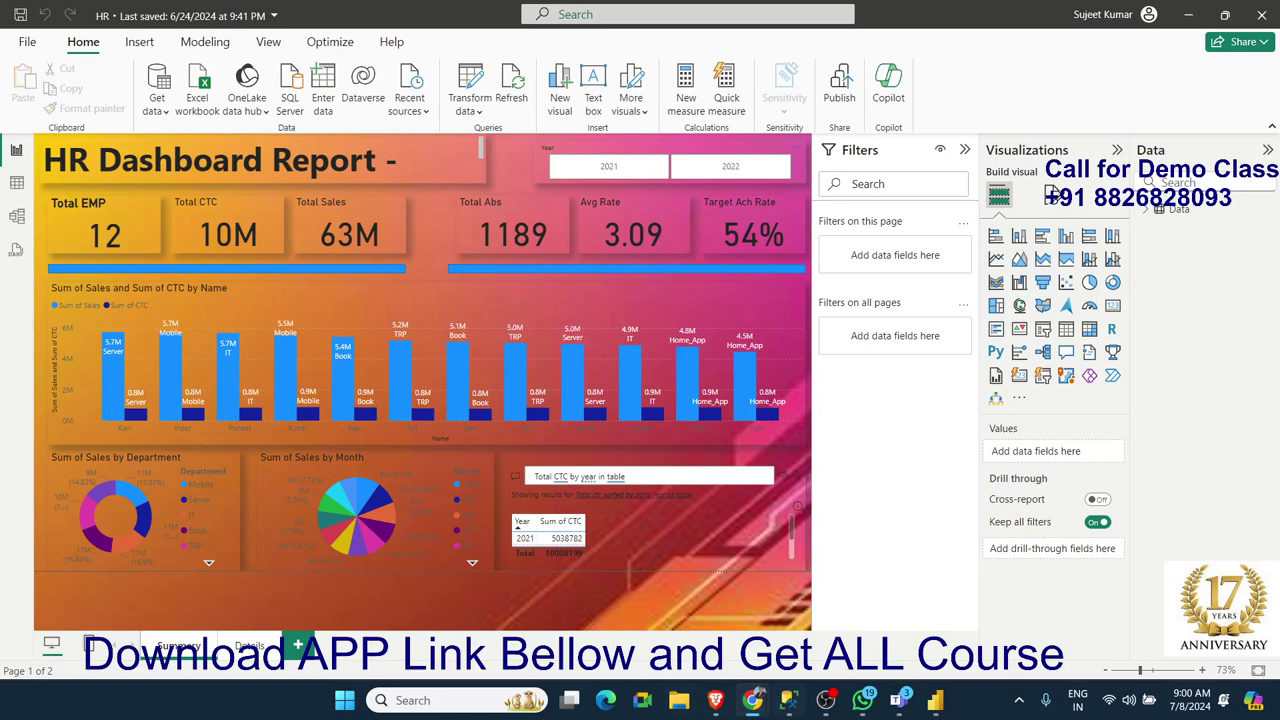
{"action": "mouse_move", "coordinate": [768, 697]}
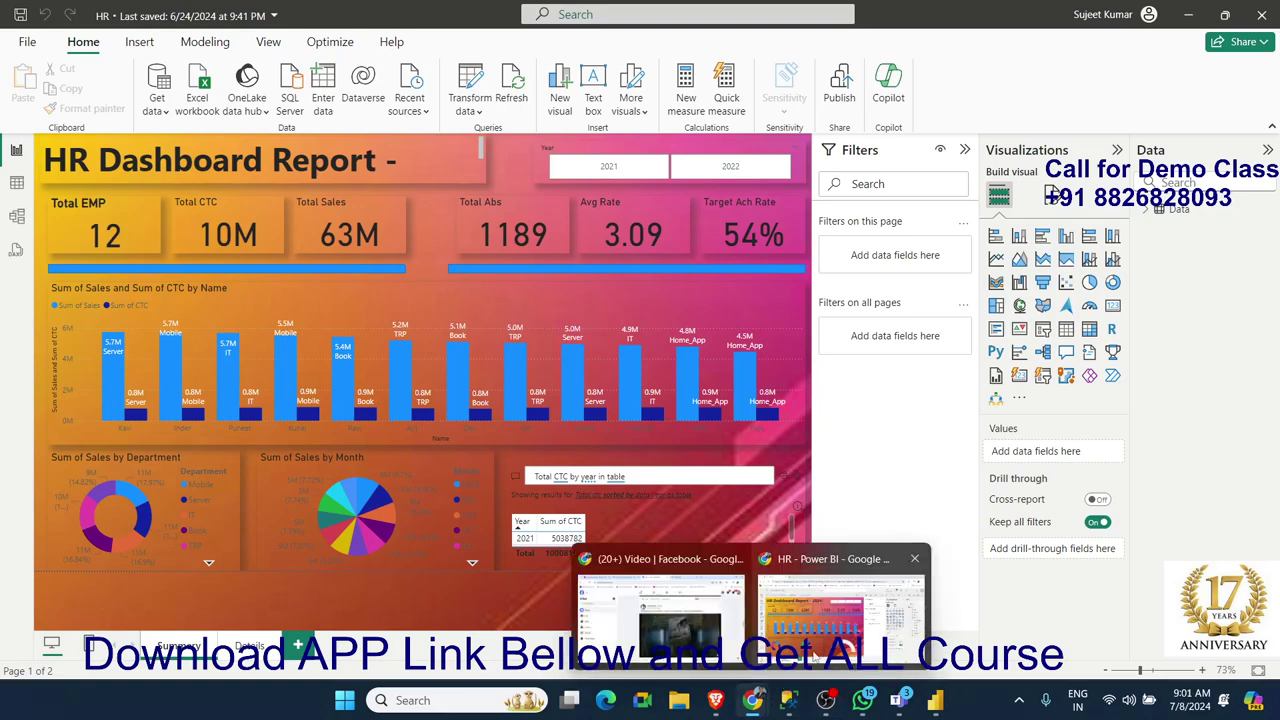
{"action": "left_click", "coordinate": [846, 585]}
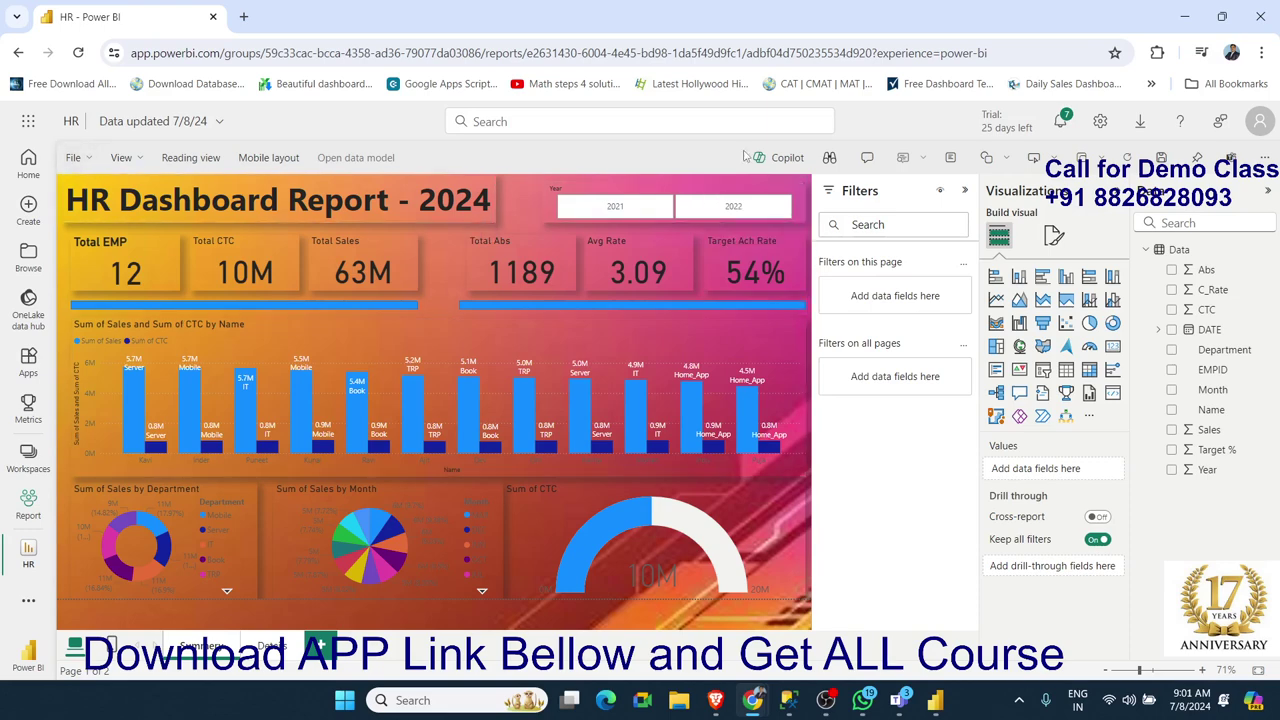
- Generate a secure embed link for the HR report, copy it, and close the dialog
{"action": "left_click", "coordinate": [87, 167]}
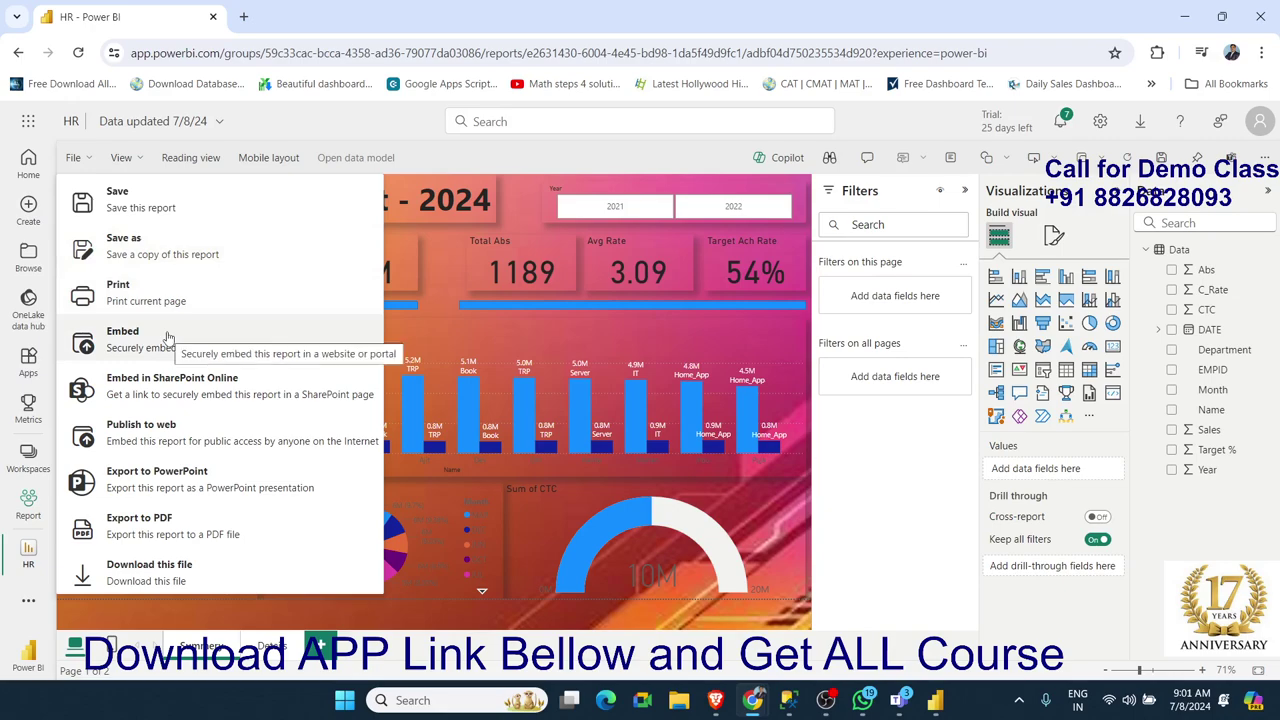
{"action": "left_click", "coordinate": [168, 337]}
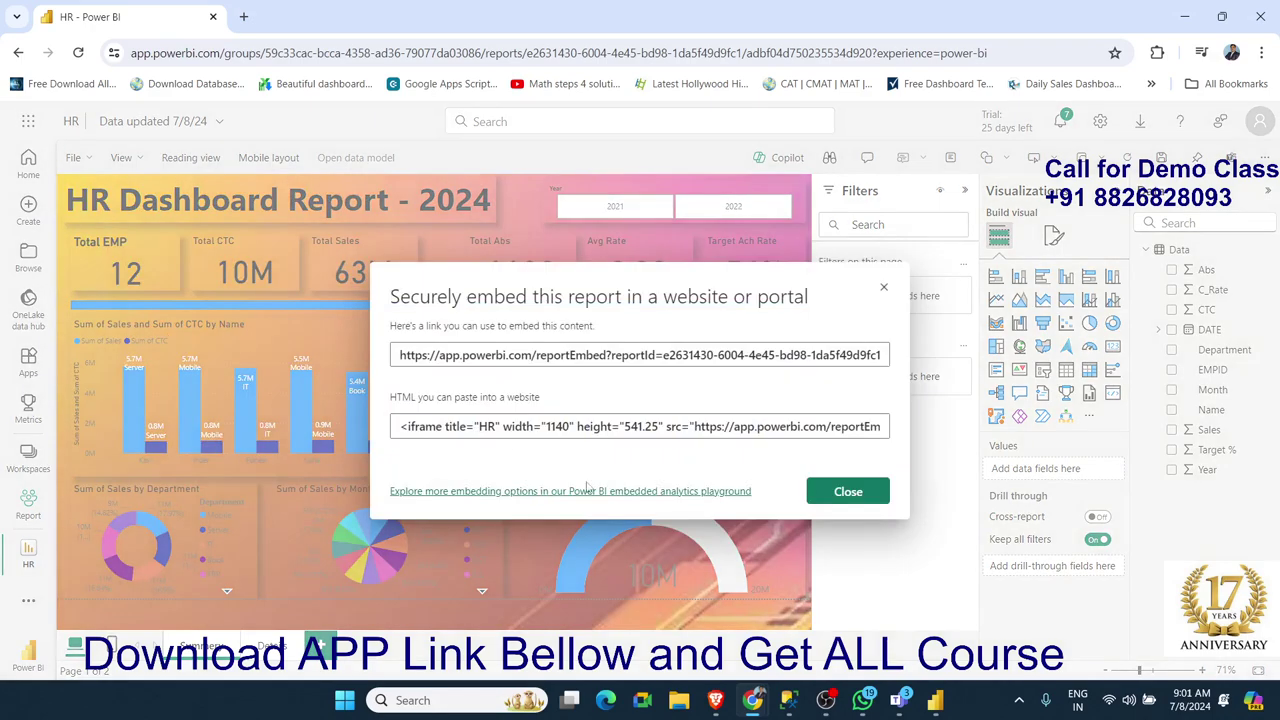
{"action": "left_click", "coordinate": [467, 357]}
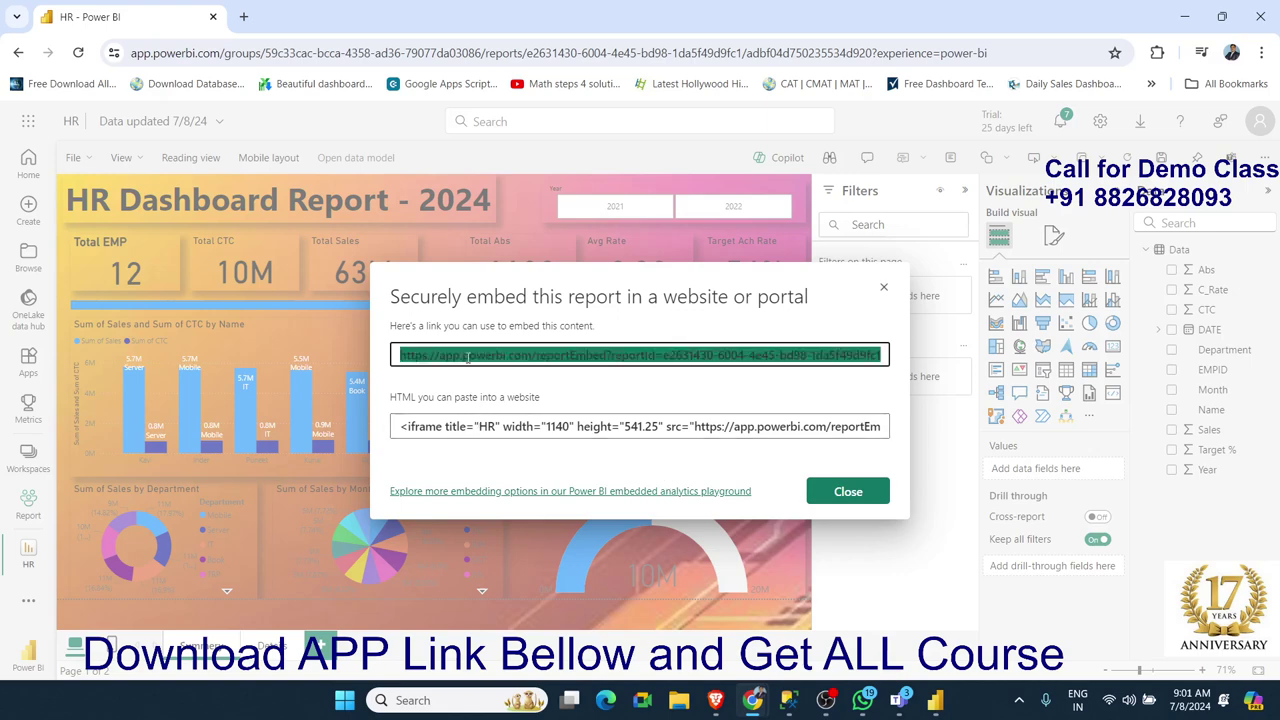
{"action": "right_click", "coordinate": [467, 357]}
{"action": "left_click", "coordinate": [490, 373]}
{"action": "left_click", "coordinate": [848, 491]}
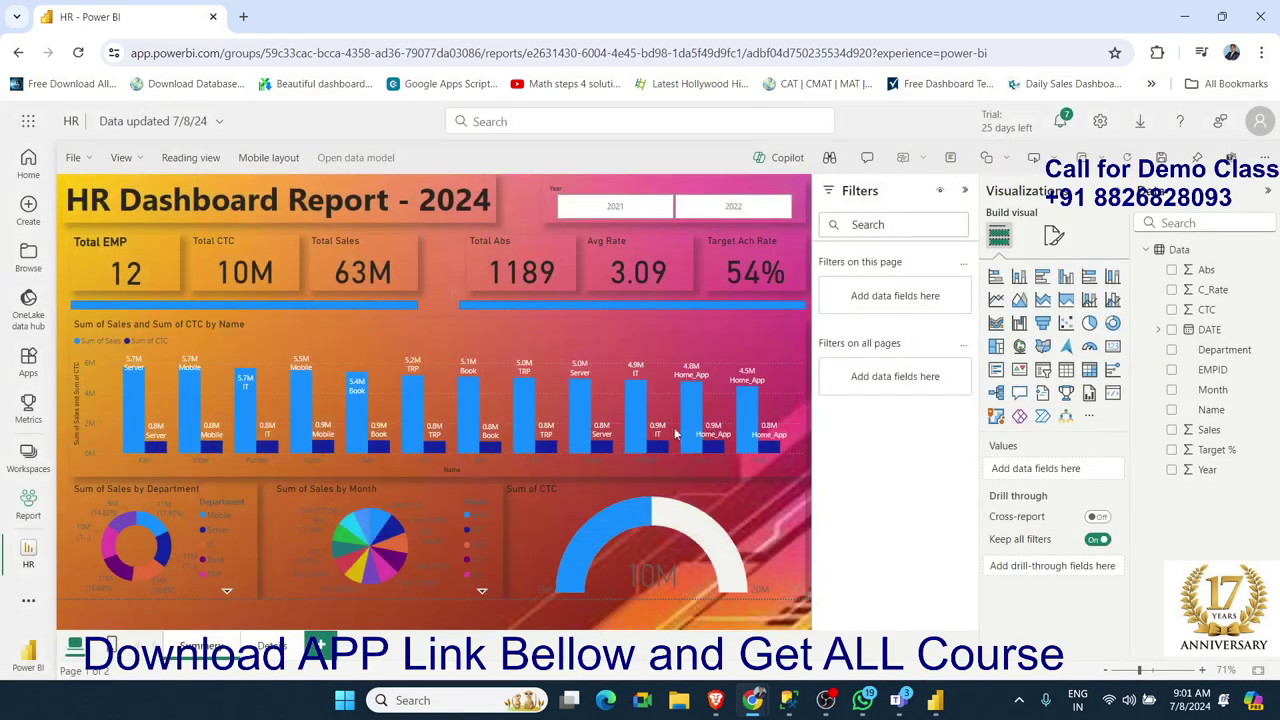
{"action": "left_click", "coordinate": [73, 157]}
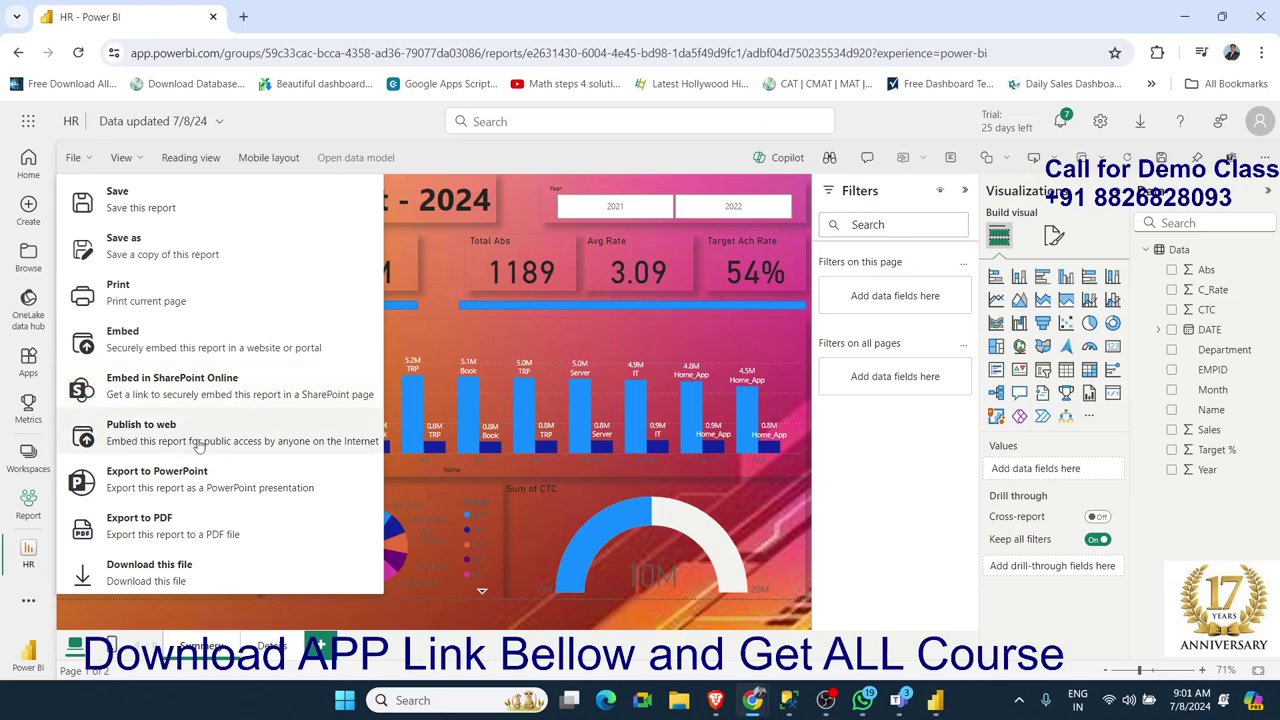
- Publish the HR report to the web, copy its public link, and switch to Brave
{"action": "left_click", "coordinate": [197, 444]}
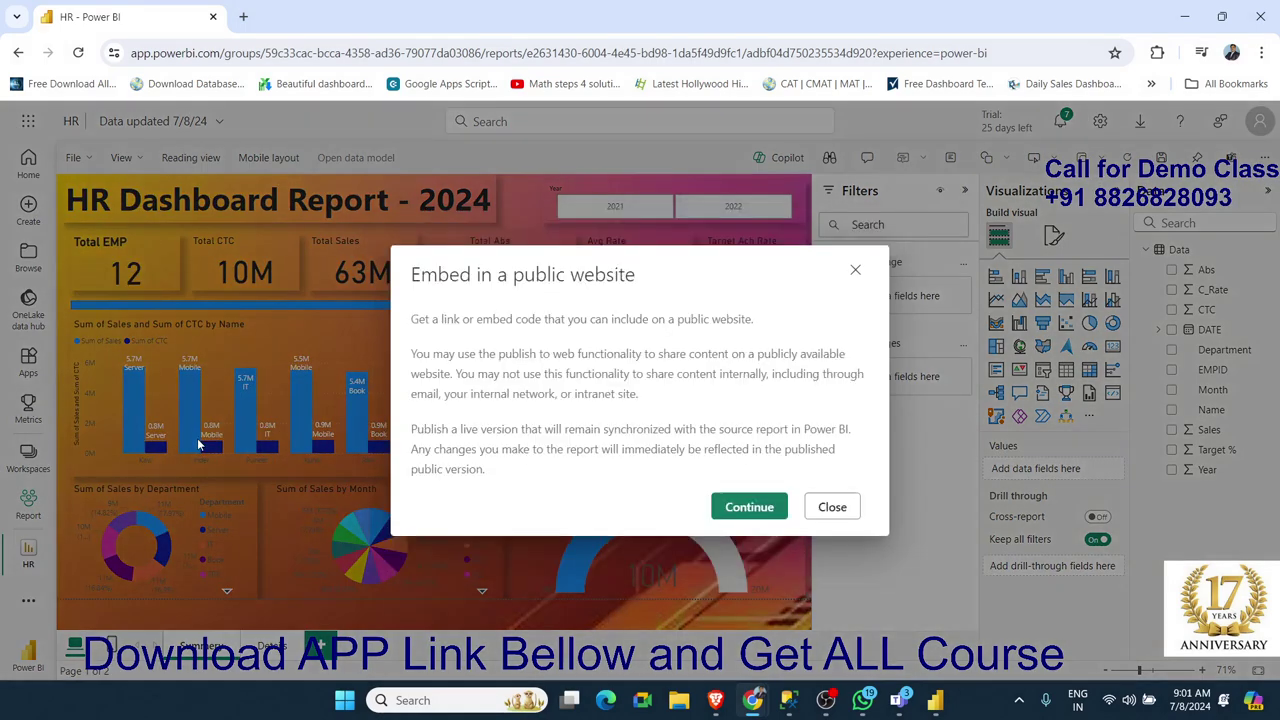
{"action": "left_click", "coordinate": [750, 512]}
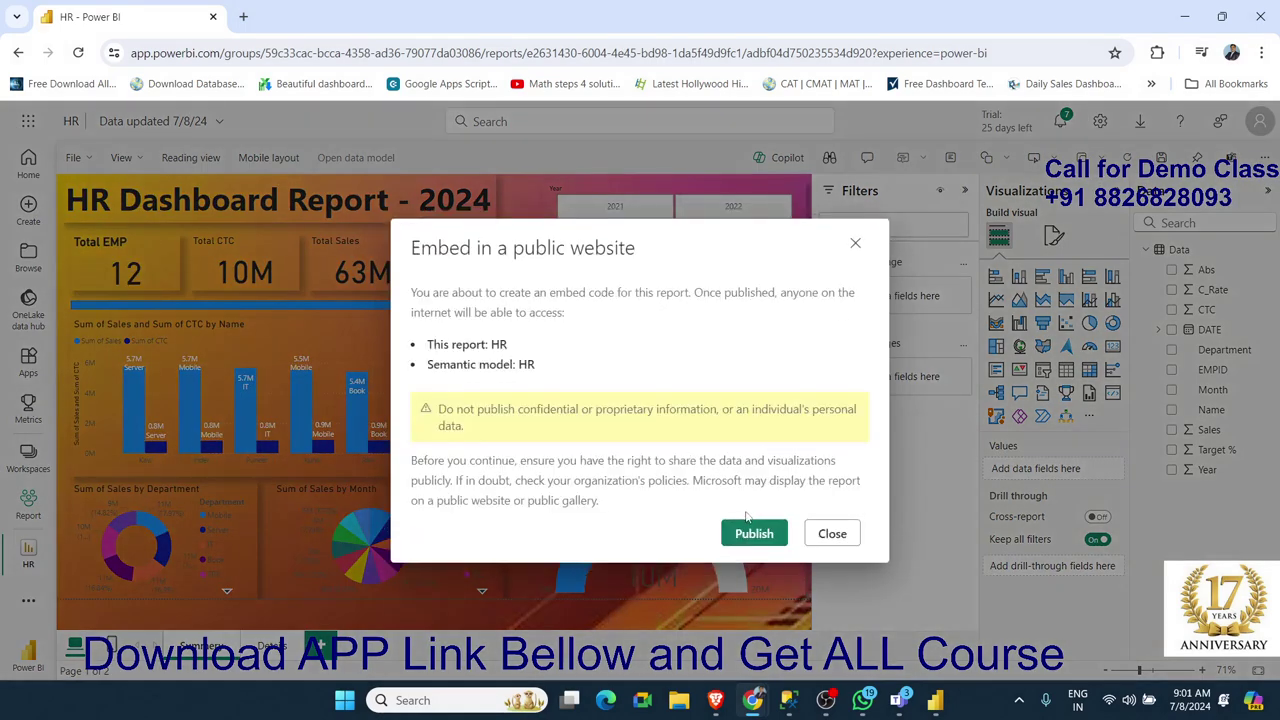
{"action": "left_click", "coordinate": [740, 530]}
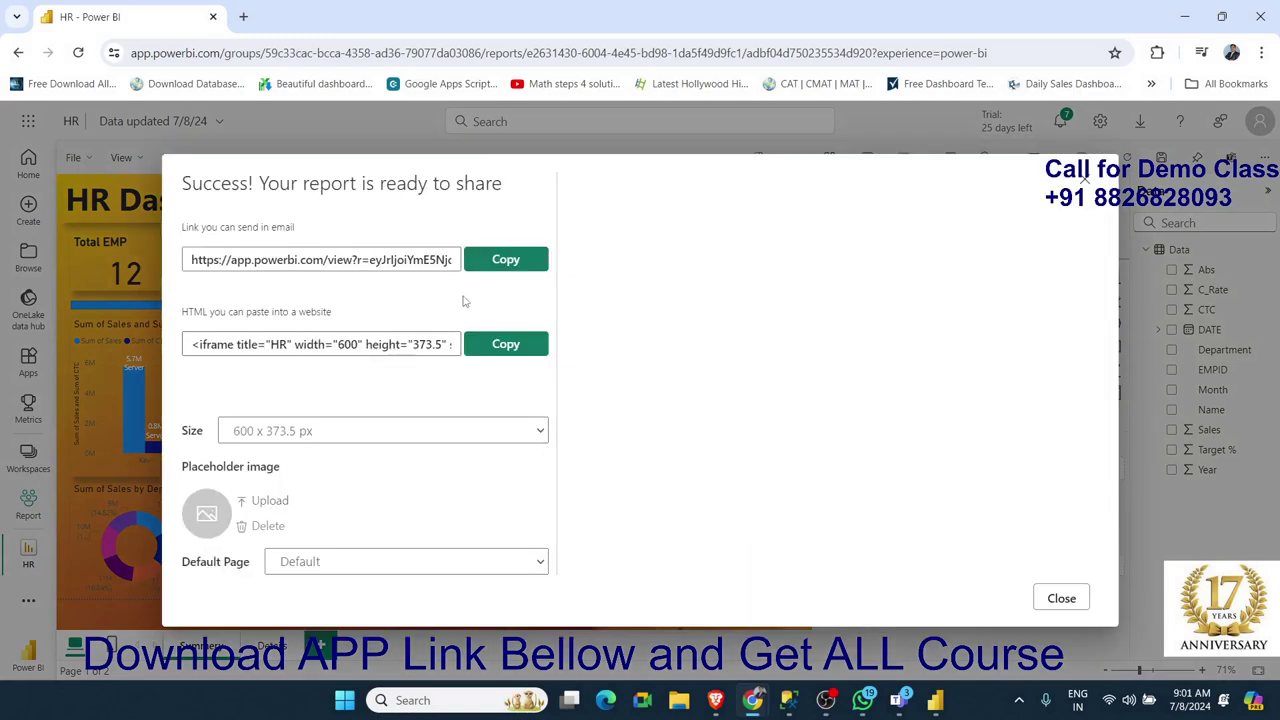
{"action": "left_click", "coordinate": [502, 262]}
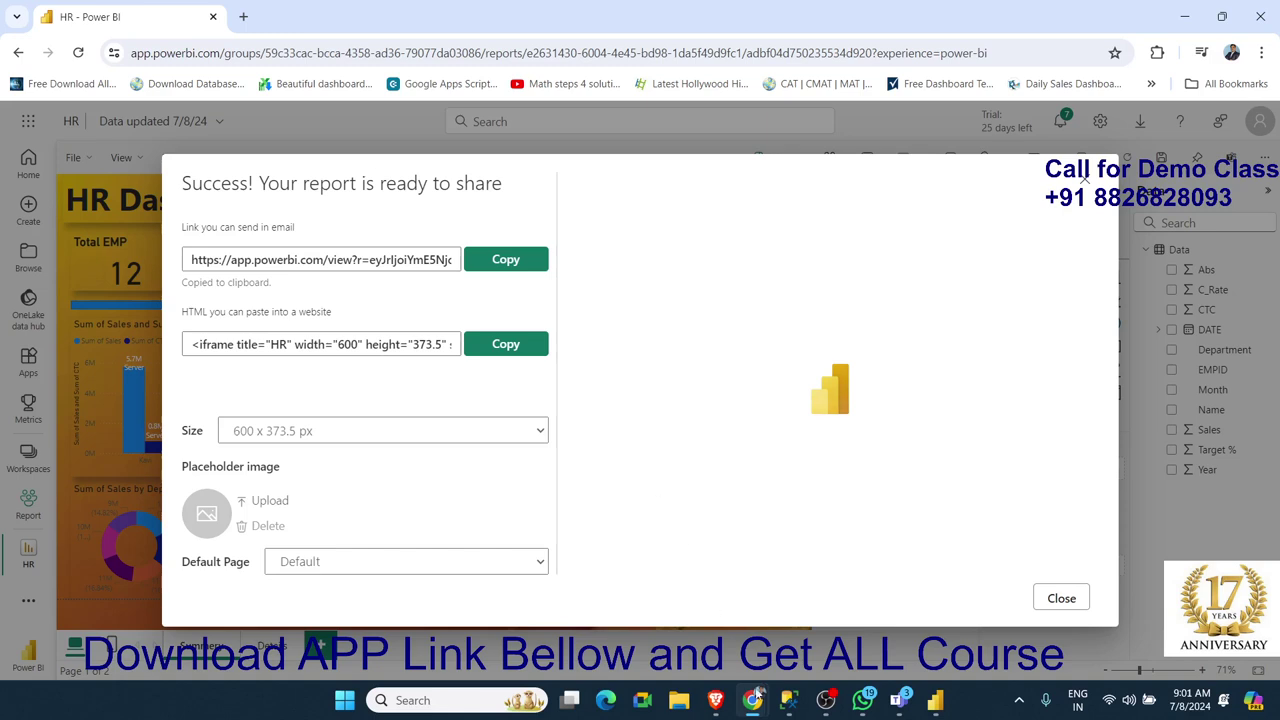
{"action": "left_click", "coordinate": [690, 653]}
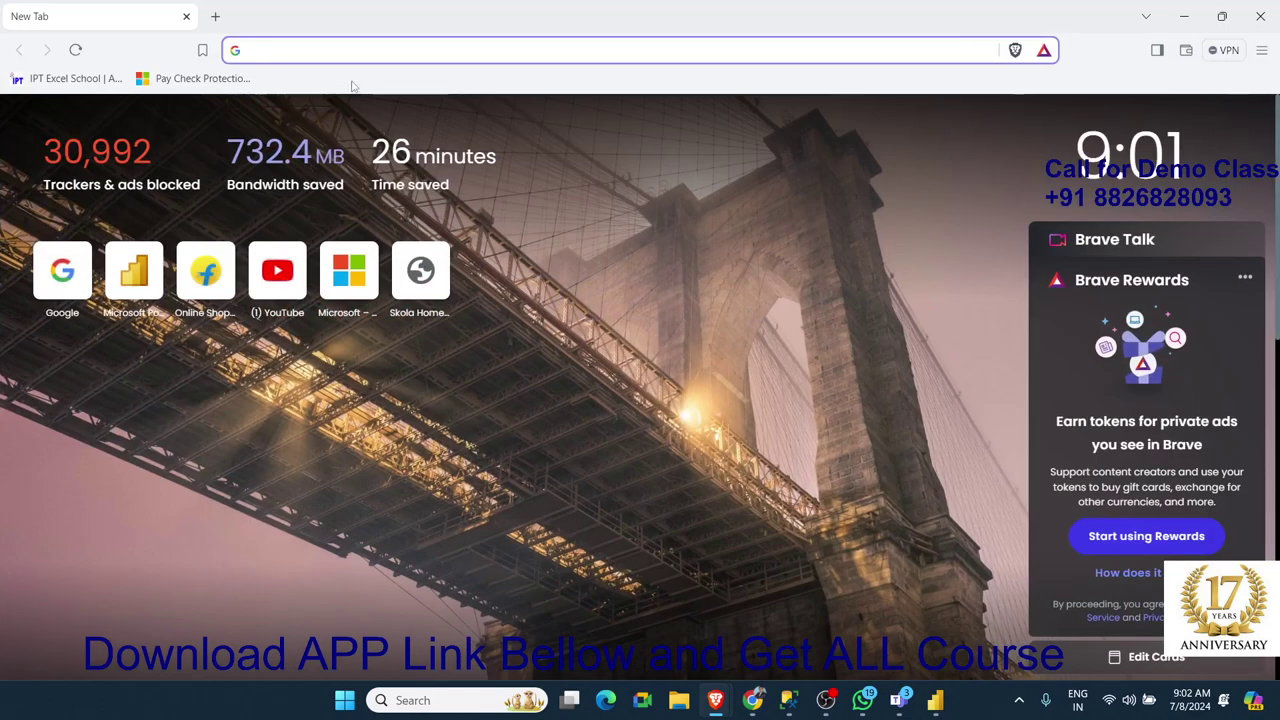
- Open the copied public link to view the HR report, then return to Power BI Desktop
{"action": "key", "text": "ctrl+v"}
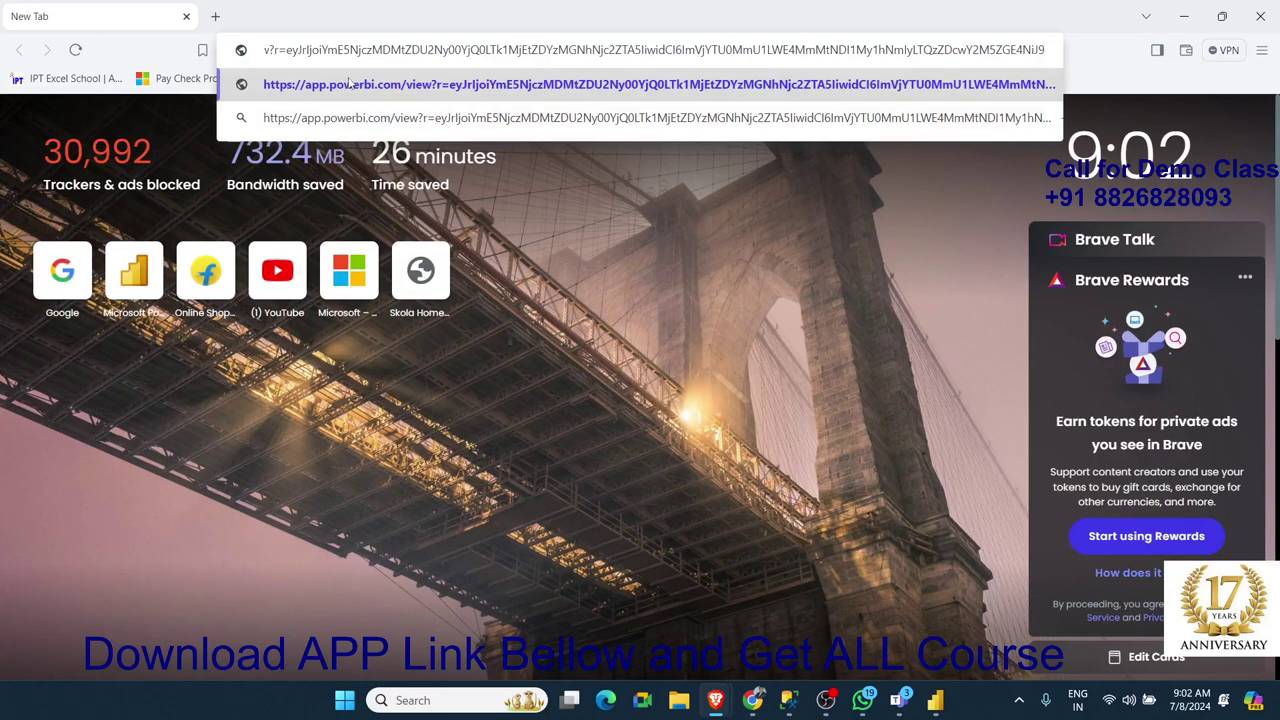
{"action": "key", "text": "Return"}
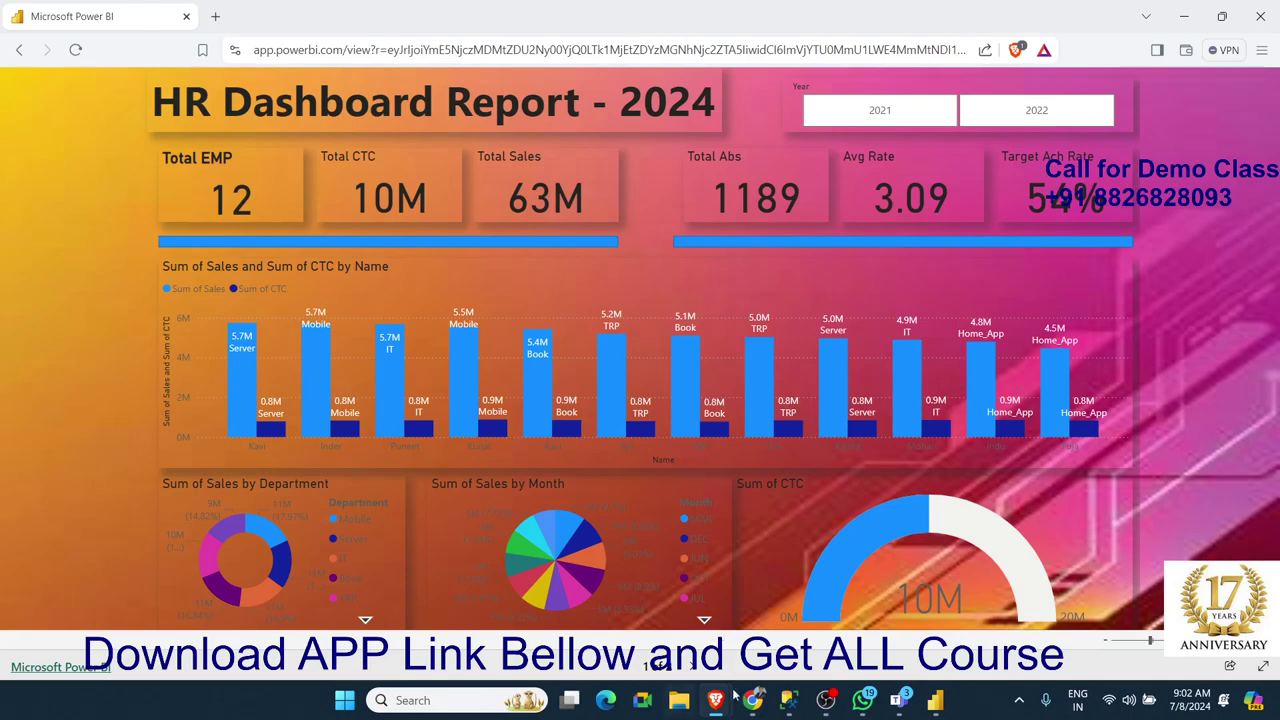
{"action": "mouse_move", "coordinate": [826, 700]}
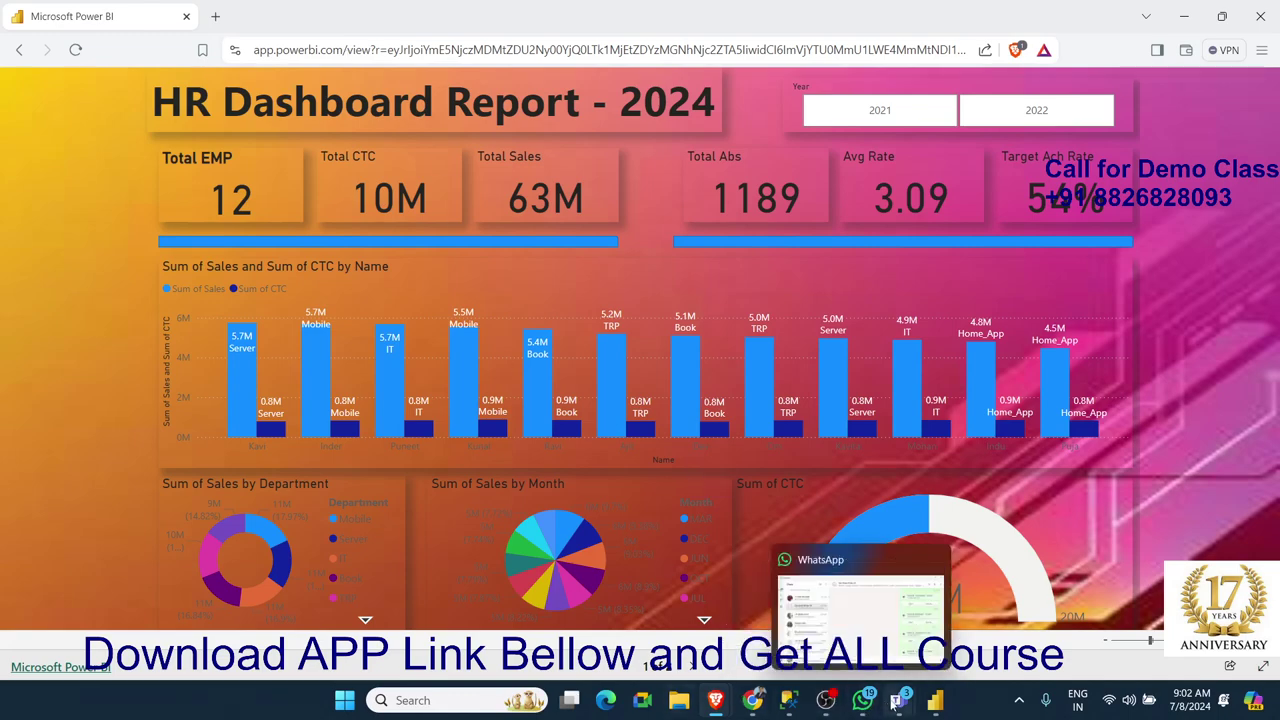
{"action": "mouse_move", "coordinate": [897, 704]}
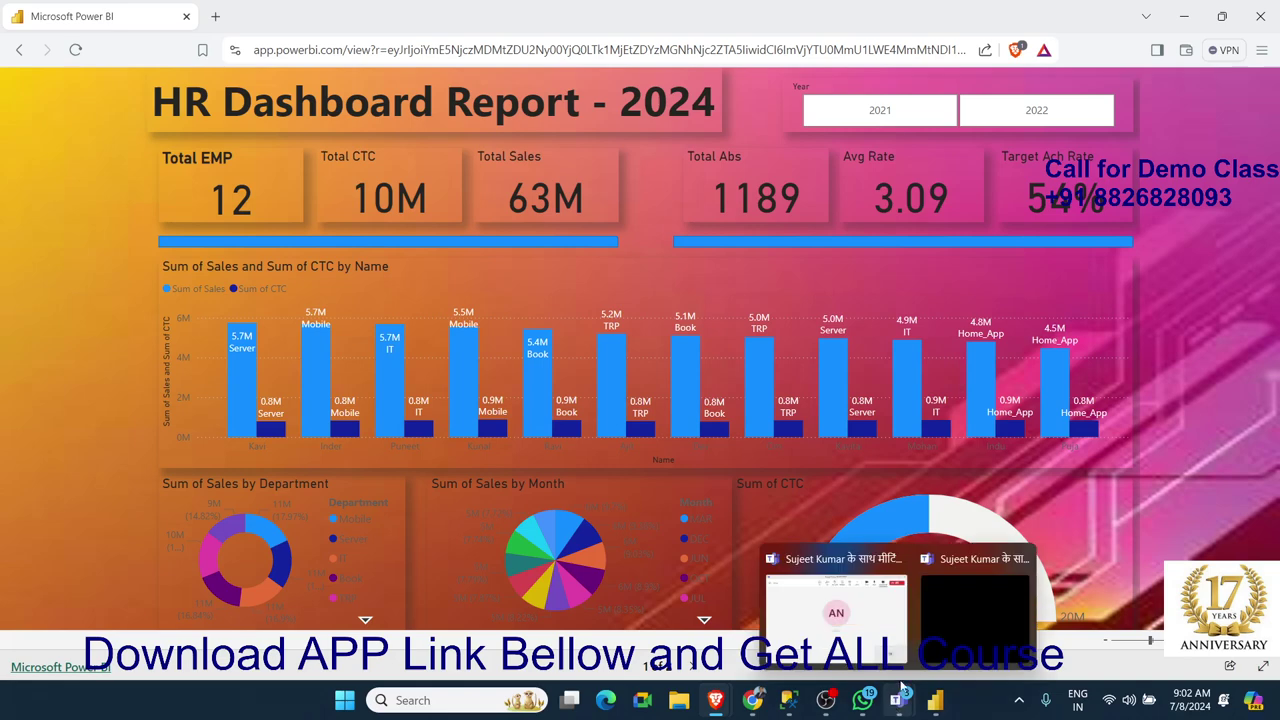
{"action": "mouse_move", "coordinate": [733, 707]}
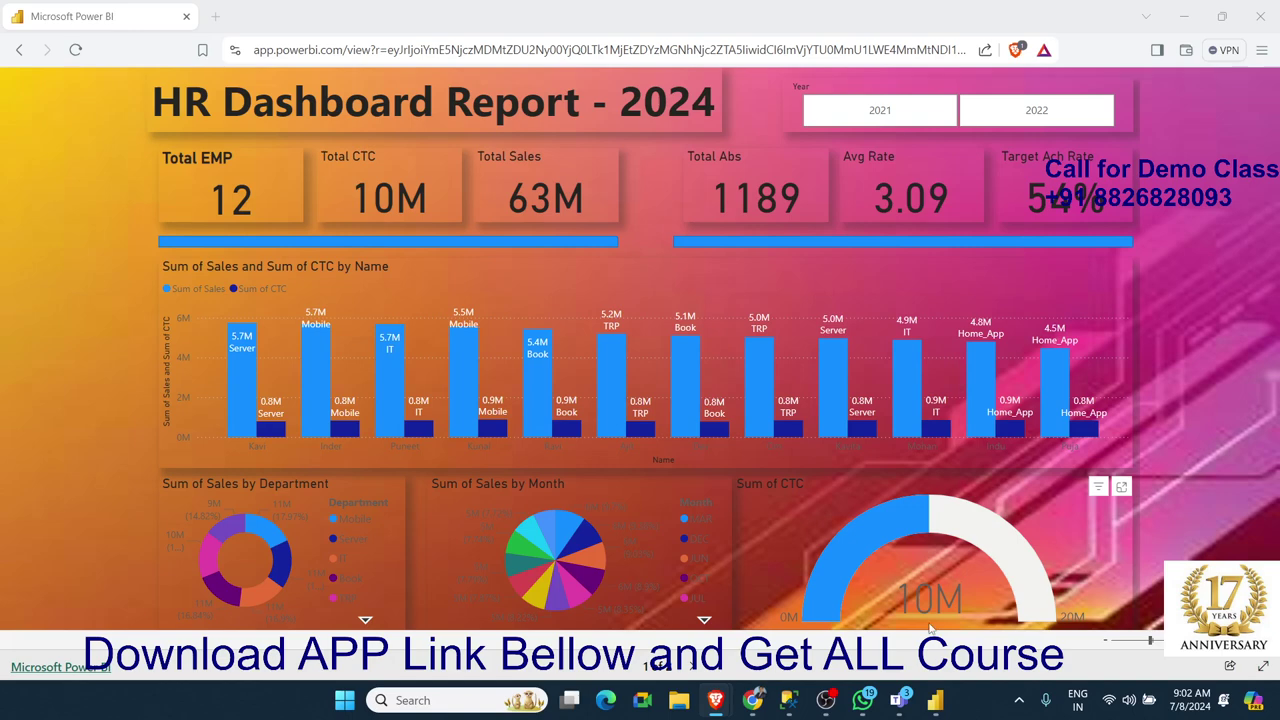
{"action": "left_click", "coordinate": [935, 704]}
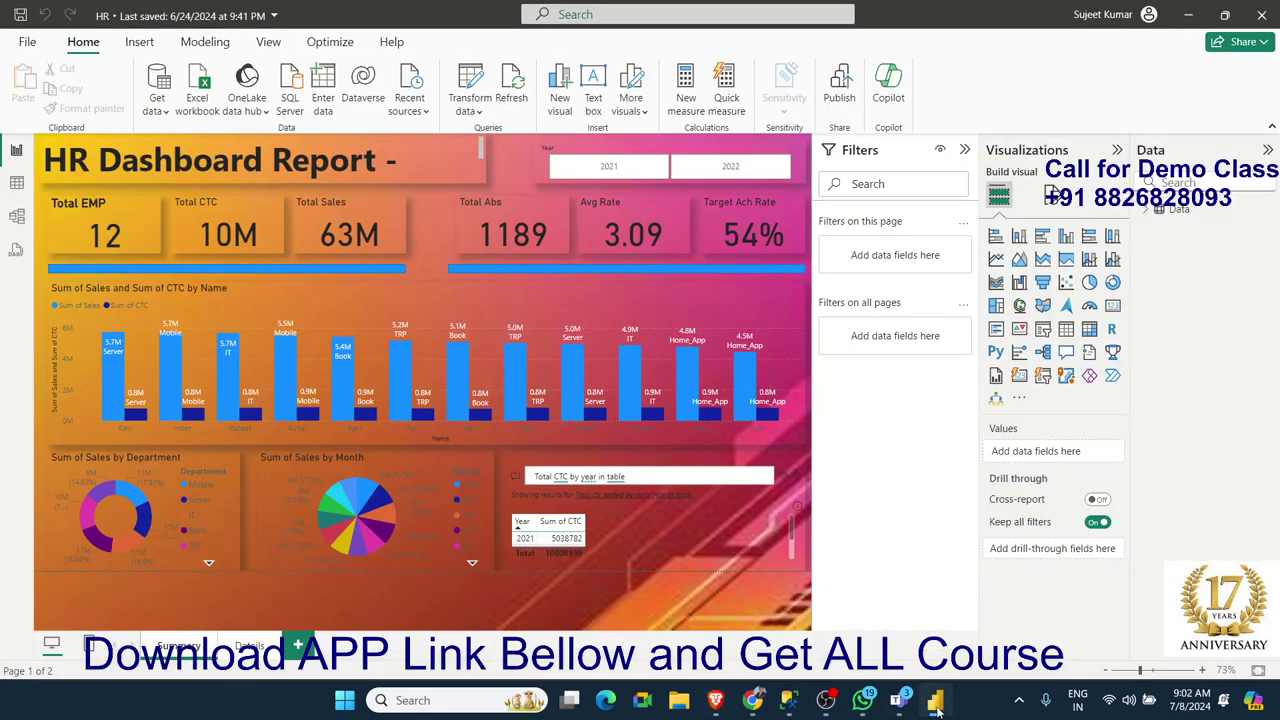
- Select the Total CTC by year visual, then bring the published report in Brave forward
{"action": "left_click", "coordinate": [701, 559]}
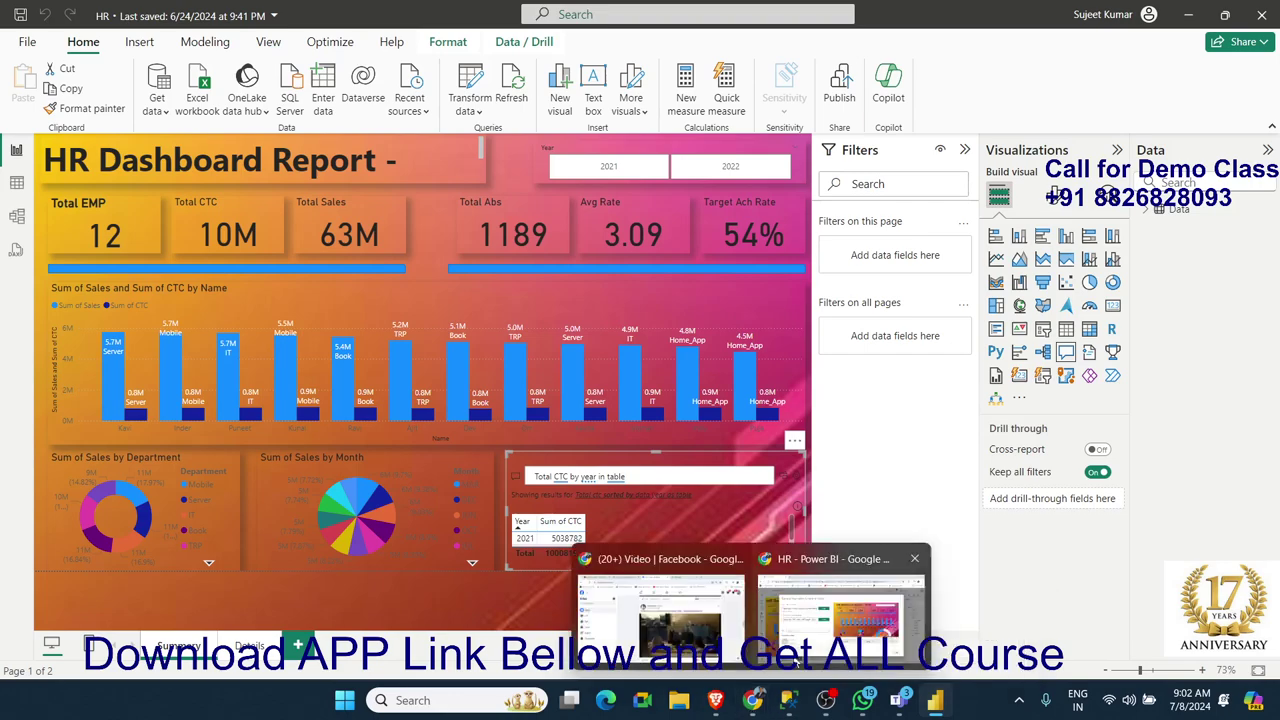
{"action": "left_click", "coordinate": [838, 605]}
{"action": "mouse_move", "coordinate": [757, 678]}
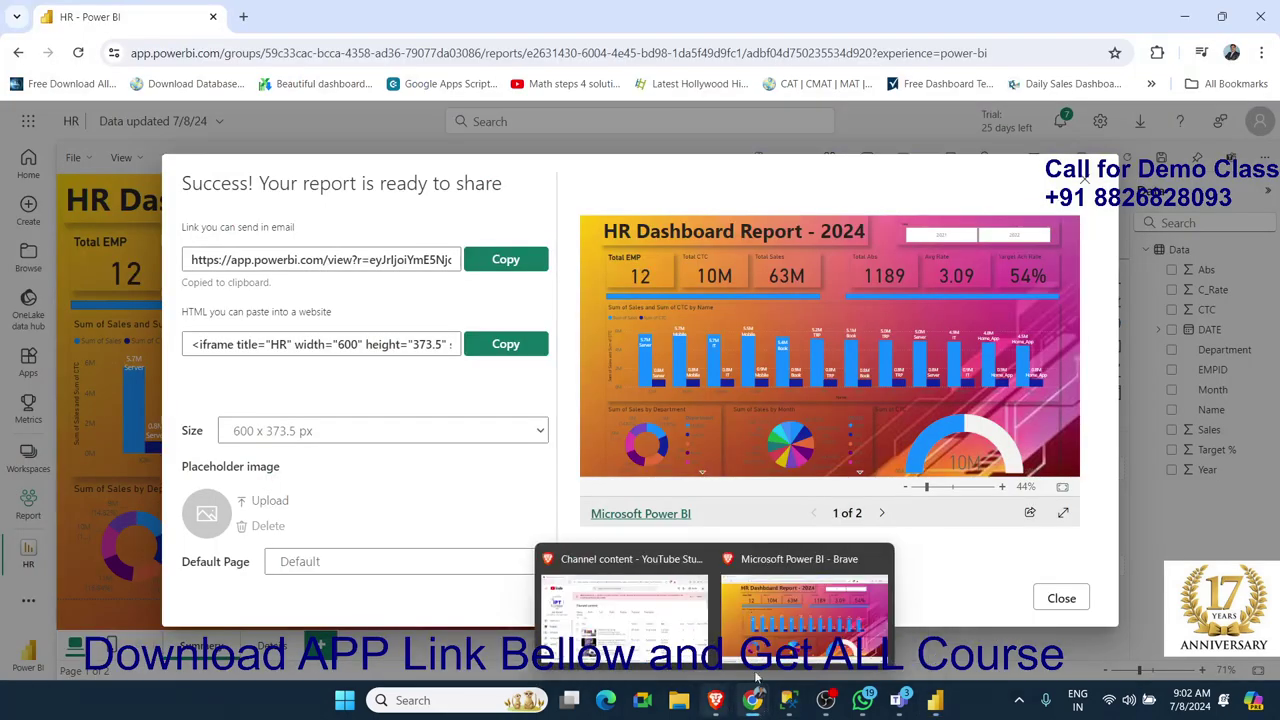
{"action": "left_click", "coordinate": [803, 615]}
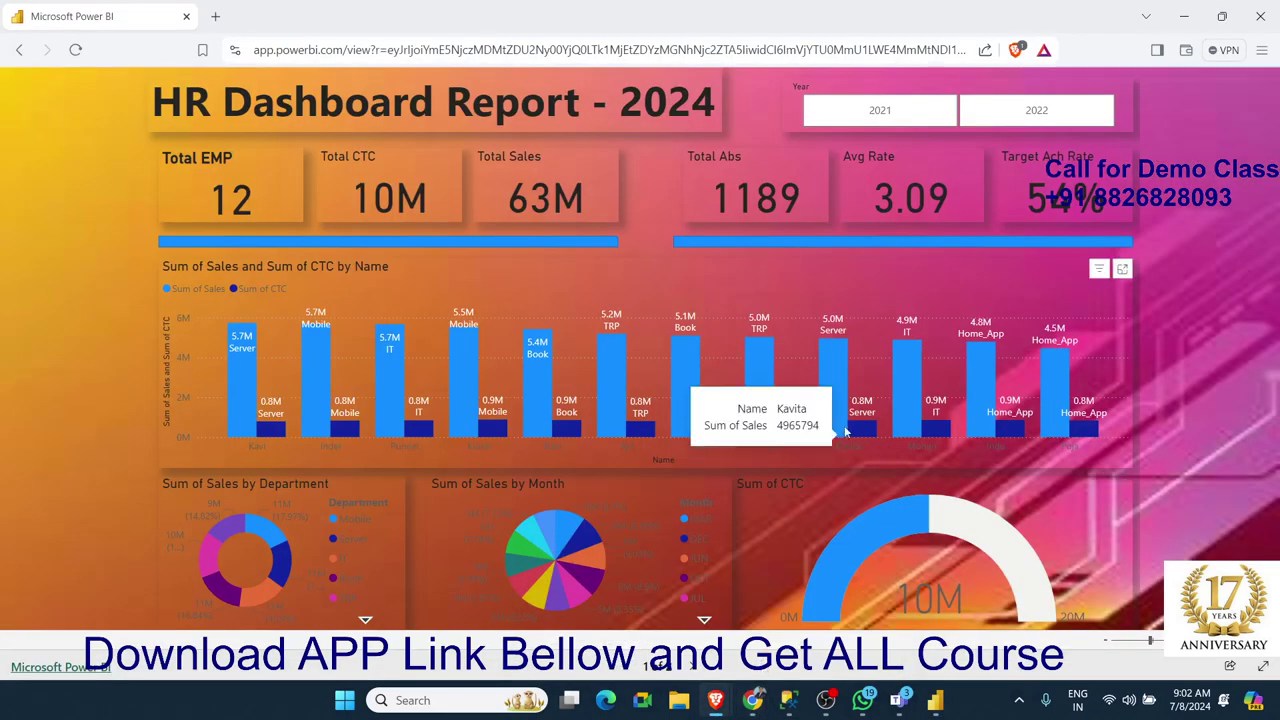
- Filter the published report to 2021, then 2022, and toggle cross-highlighting on Inder's sales
{"action": "left_click", "coordinate": [880, 110]}
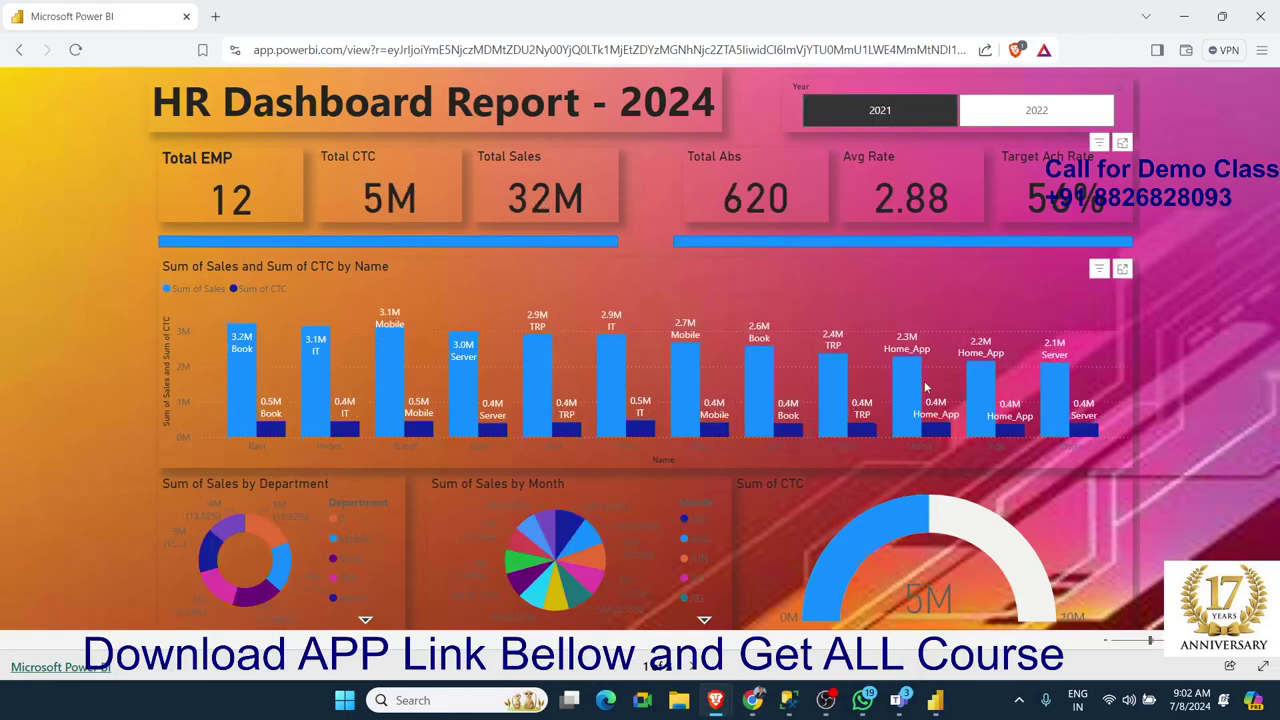
{"action": "left_click", "coordinate": [1036, 110]}
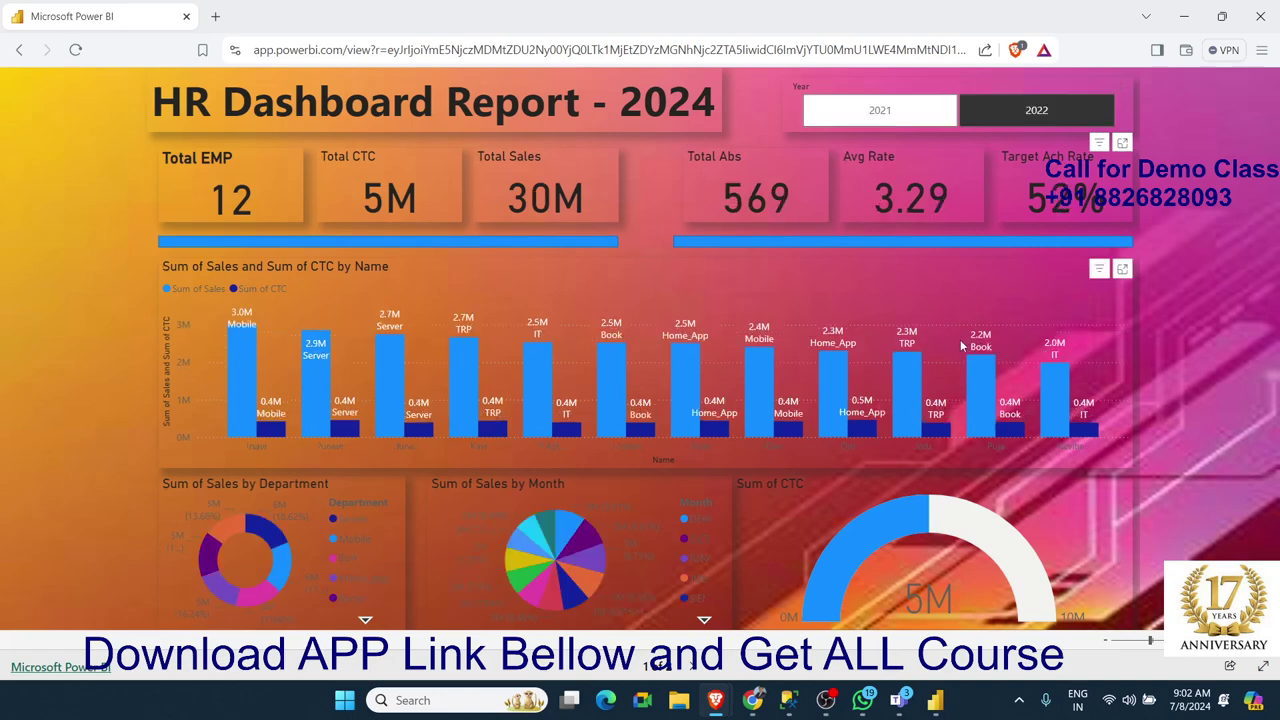
{"action": "left_click", "coordinate": [240, 378]}
{"action": "left_click", "coordinate": [240, 378]}
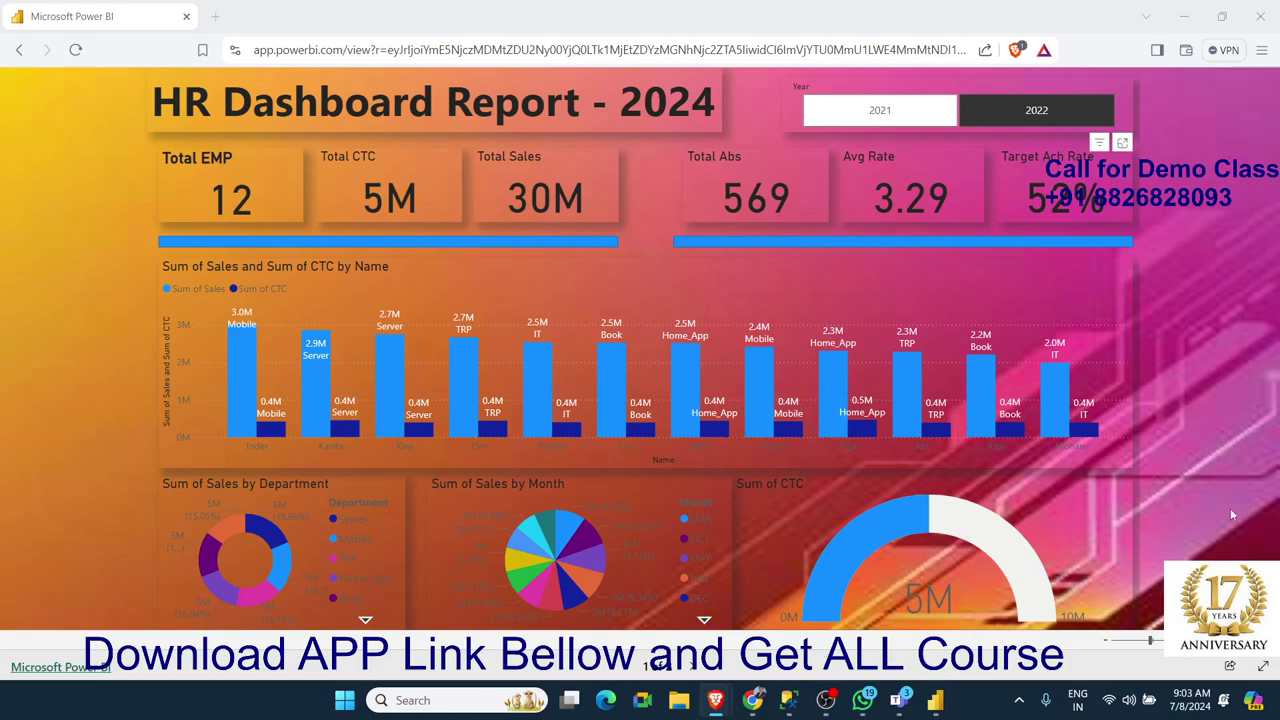
- Select the published report's full URL and return to the browser showing the share dialog
{"action": "left_click", "coordinate": [469, 49]}
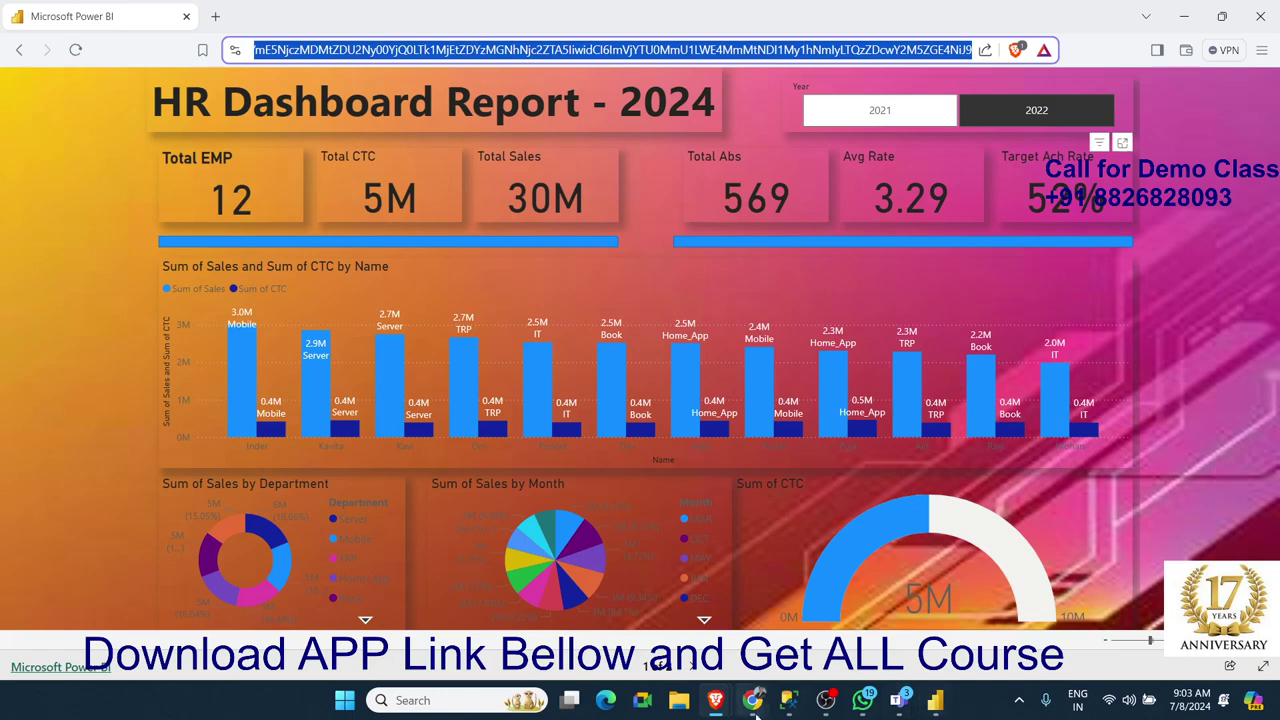
{"action": "mouse_move", "coordinate": [752, 705]}
{"action": "left_click", "coordinate": [810, 615]}
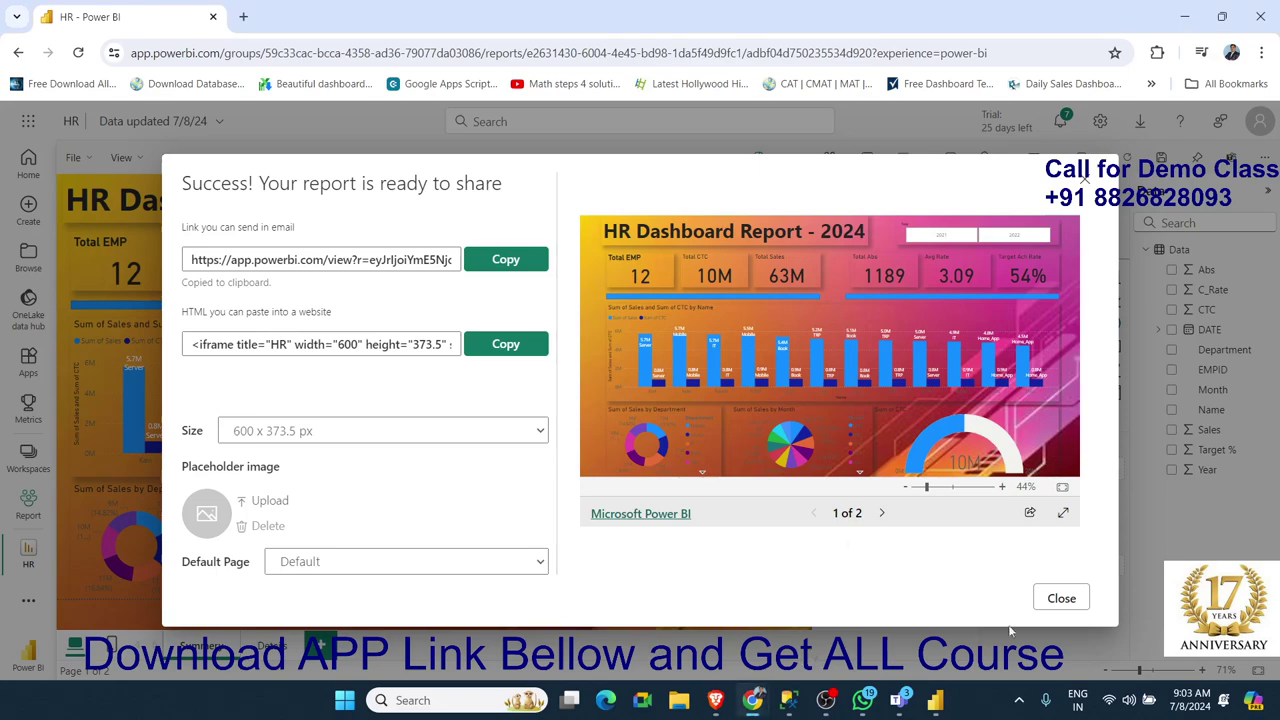
- Close the share dialog and export the HR report to PowerPoint, downloading HR.pptx
{"action": "left_click", "coordinate": [1064, 603]}
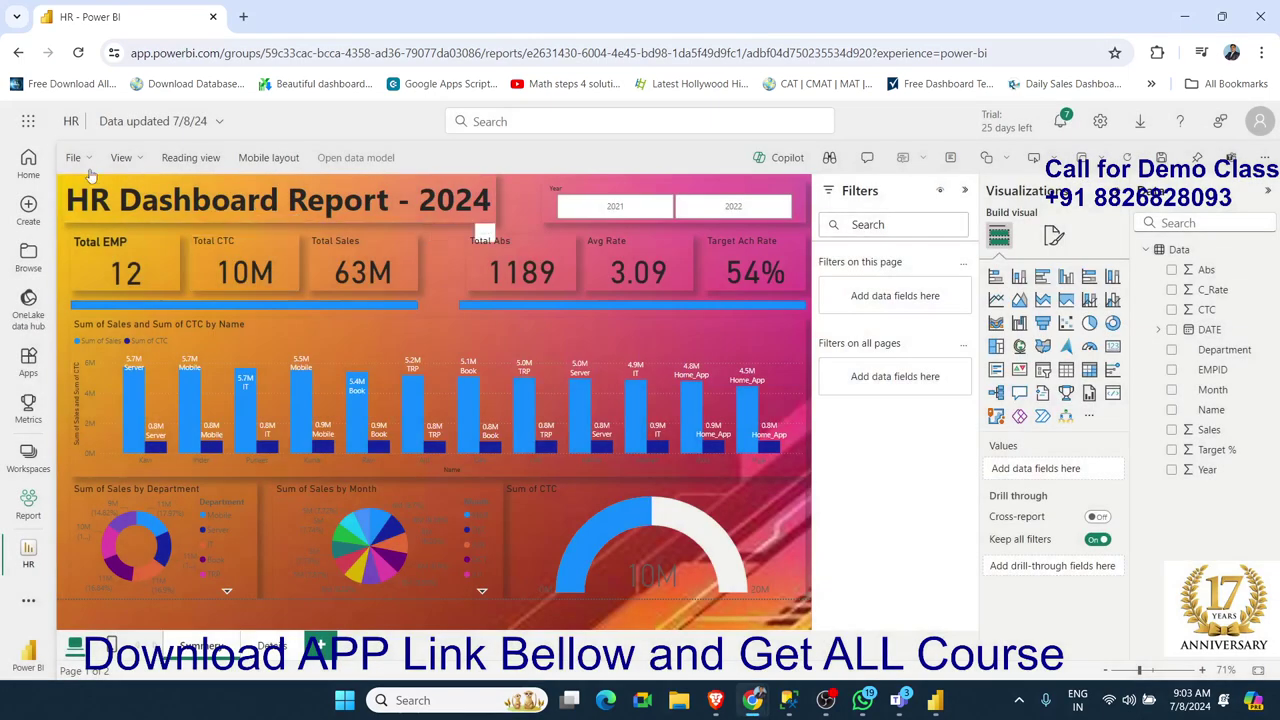
{"action": "left_click", "coordinate": [80, 160]}
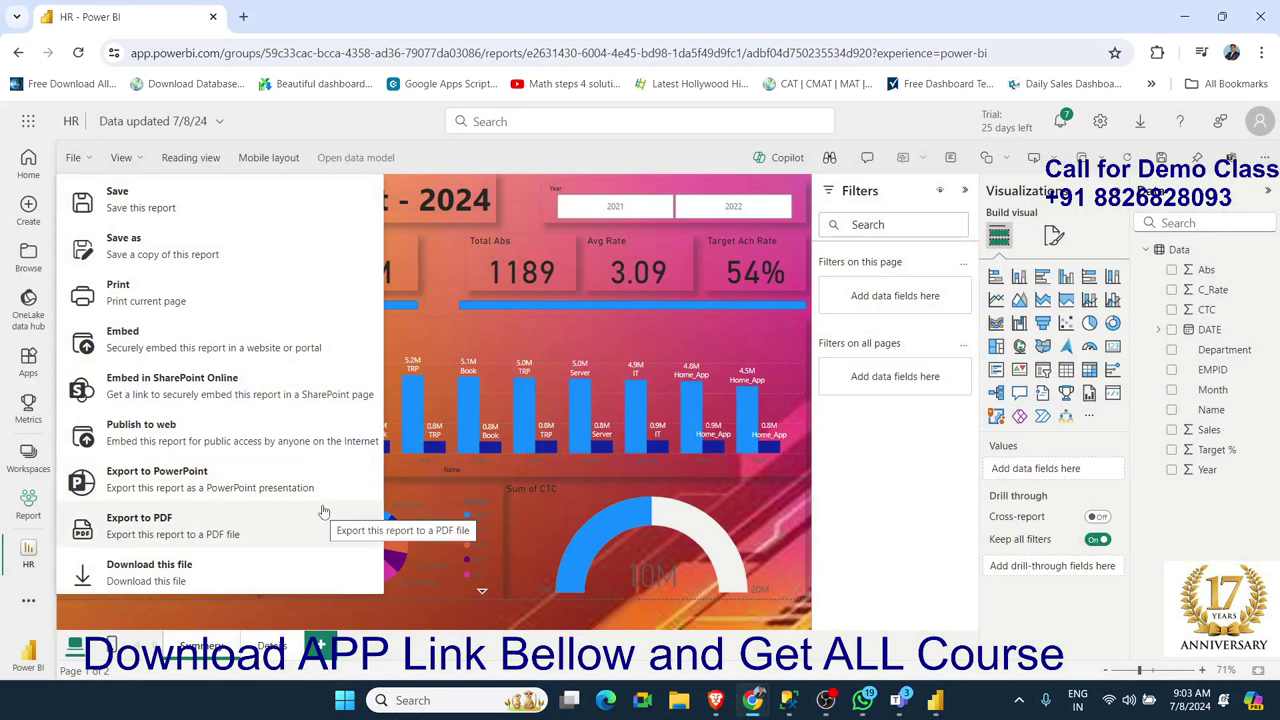
{"action": "left_click", "coordinate": [280, 488]}
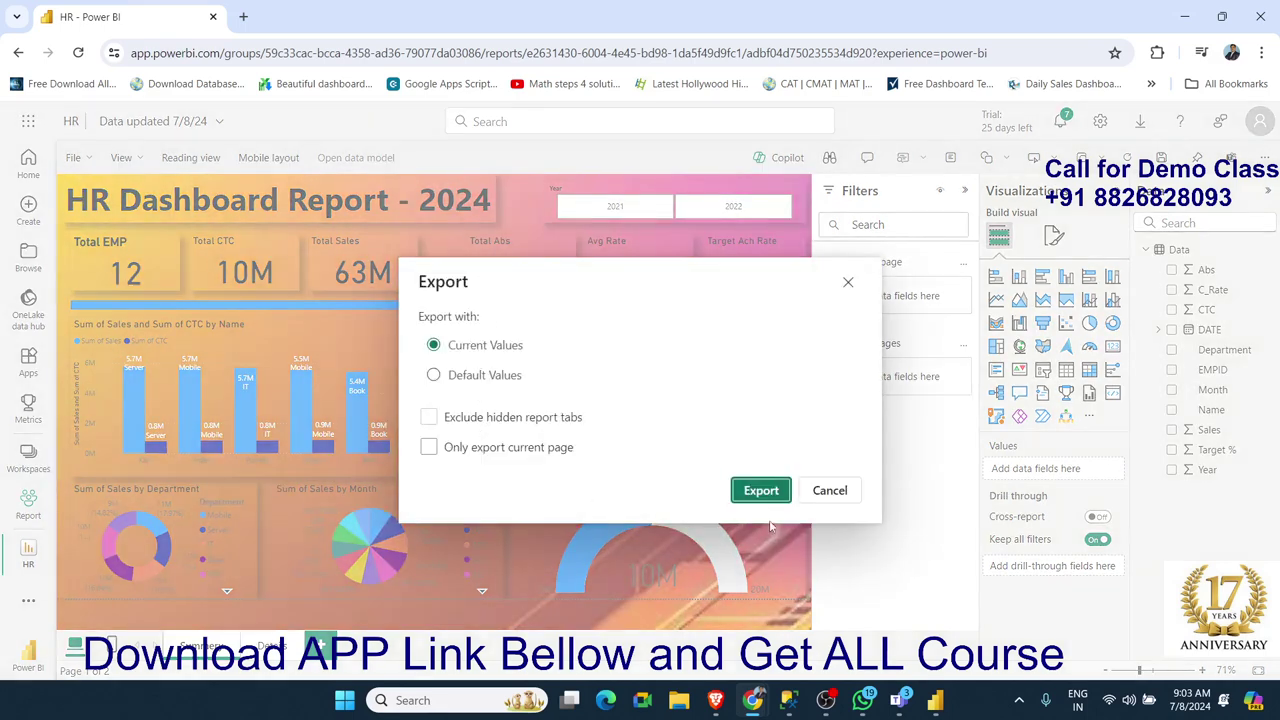
{"action": "left_click", "coordinate": [750, 494]}
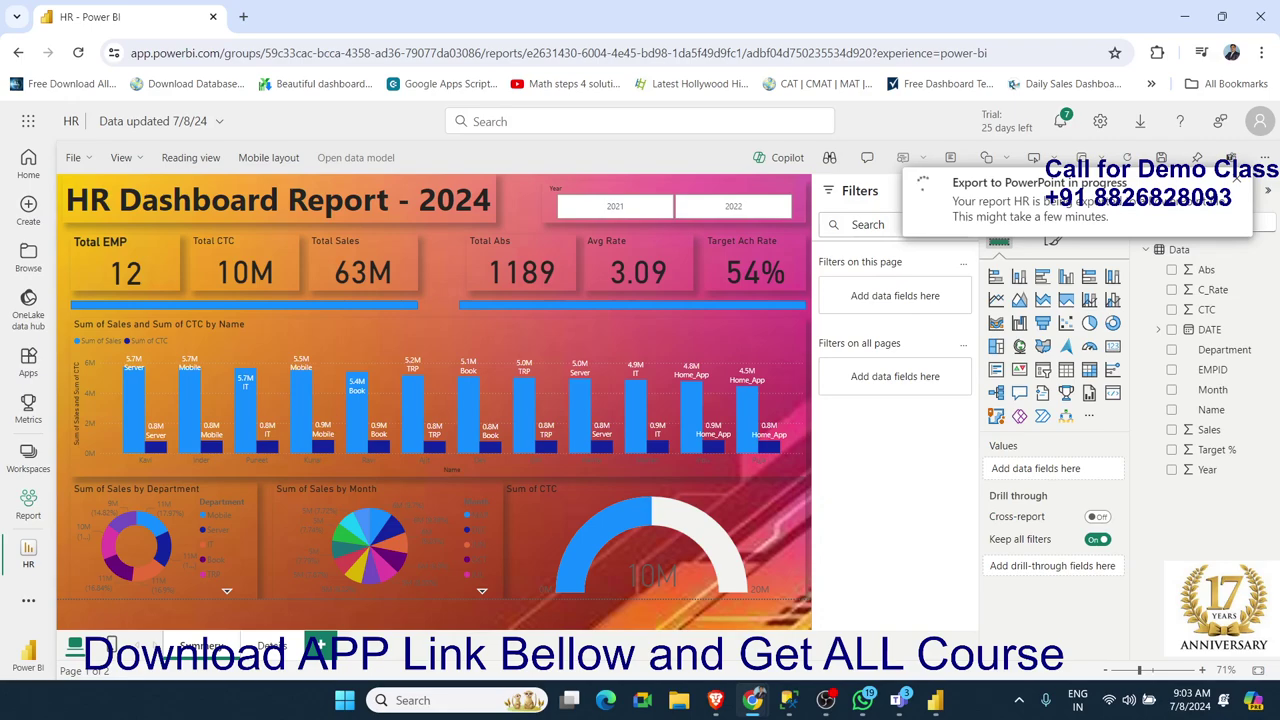
{"action": "left_click", "coordinate": [78, 158]}
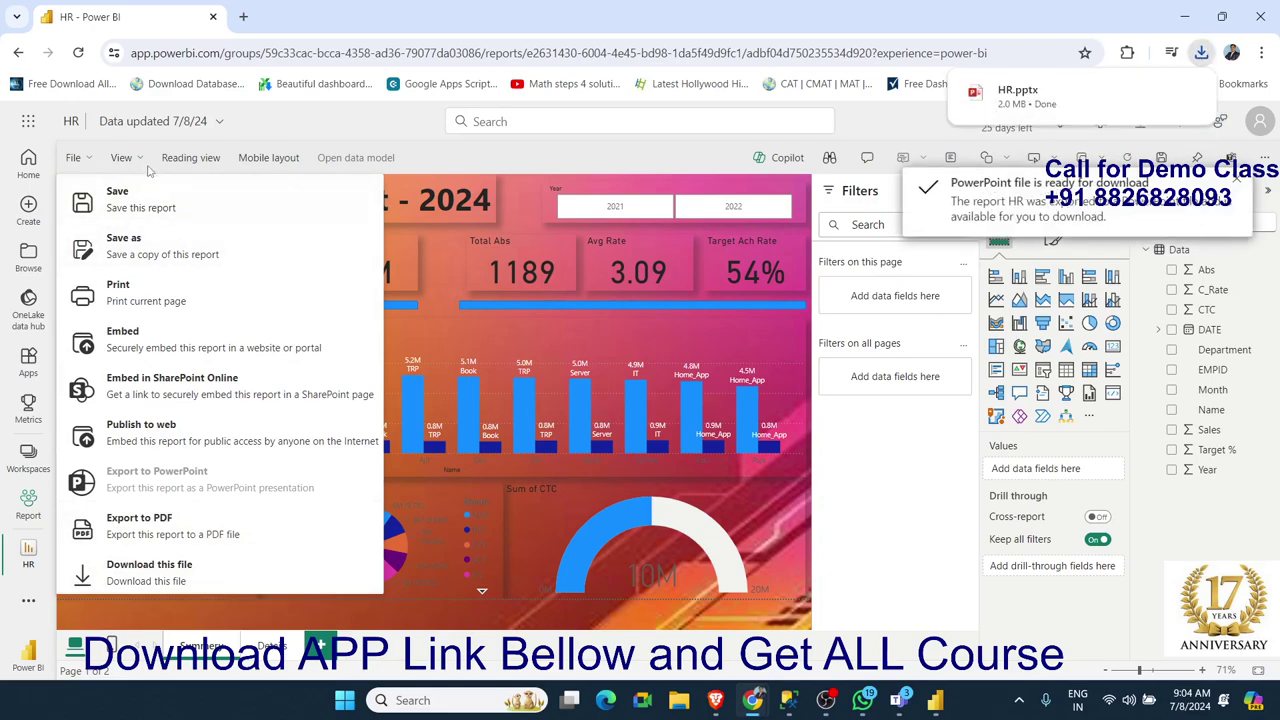
{"action": "left_click", "coordinate": [143, 163]}
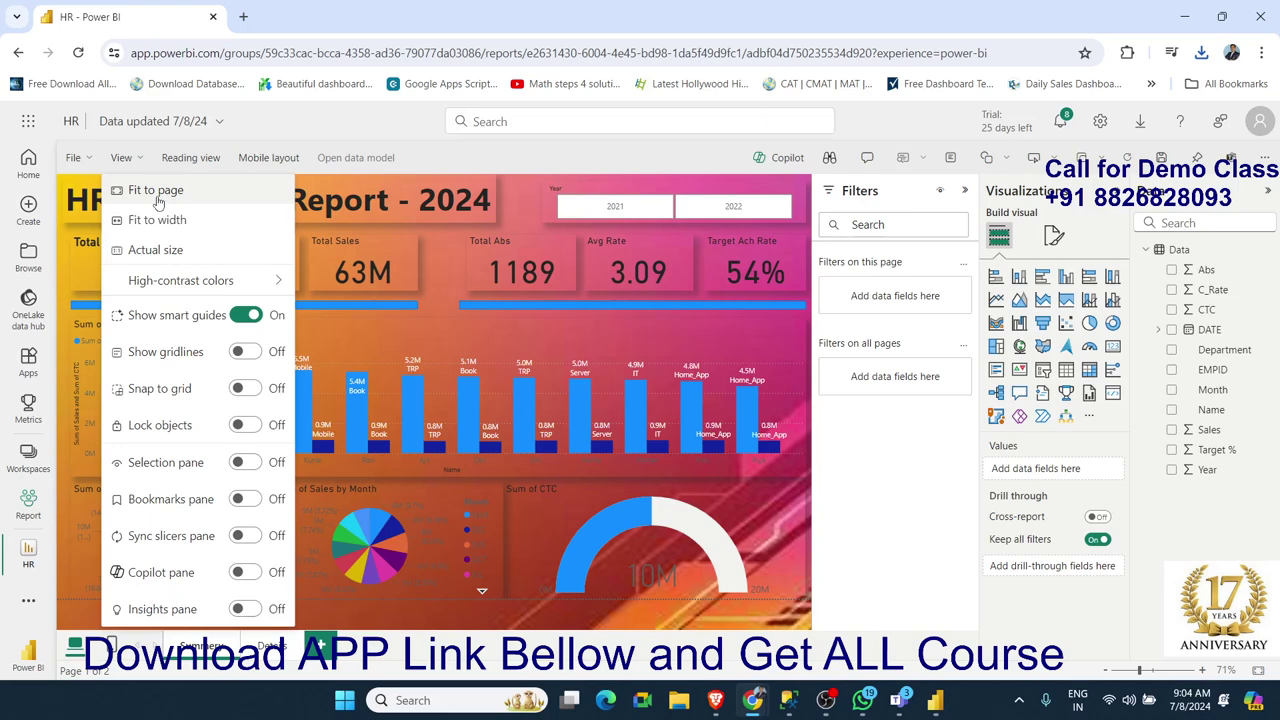
- Fit the report canvas to the page, then to the page width
{"action": "left_click", "coordinate": [205, 199]}
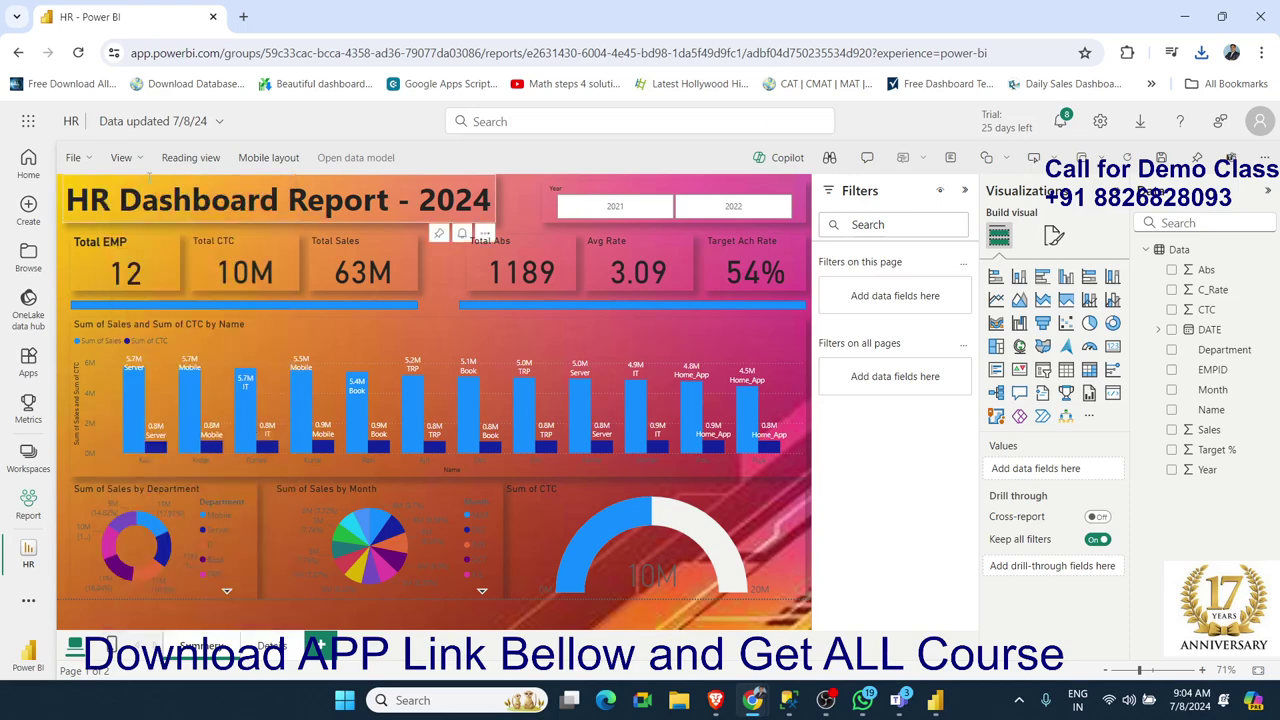
{"action": "left_click", "coordinate": [140, 165]}
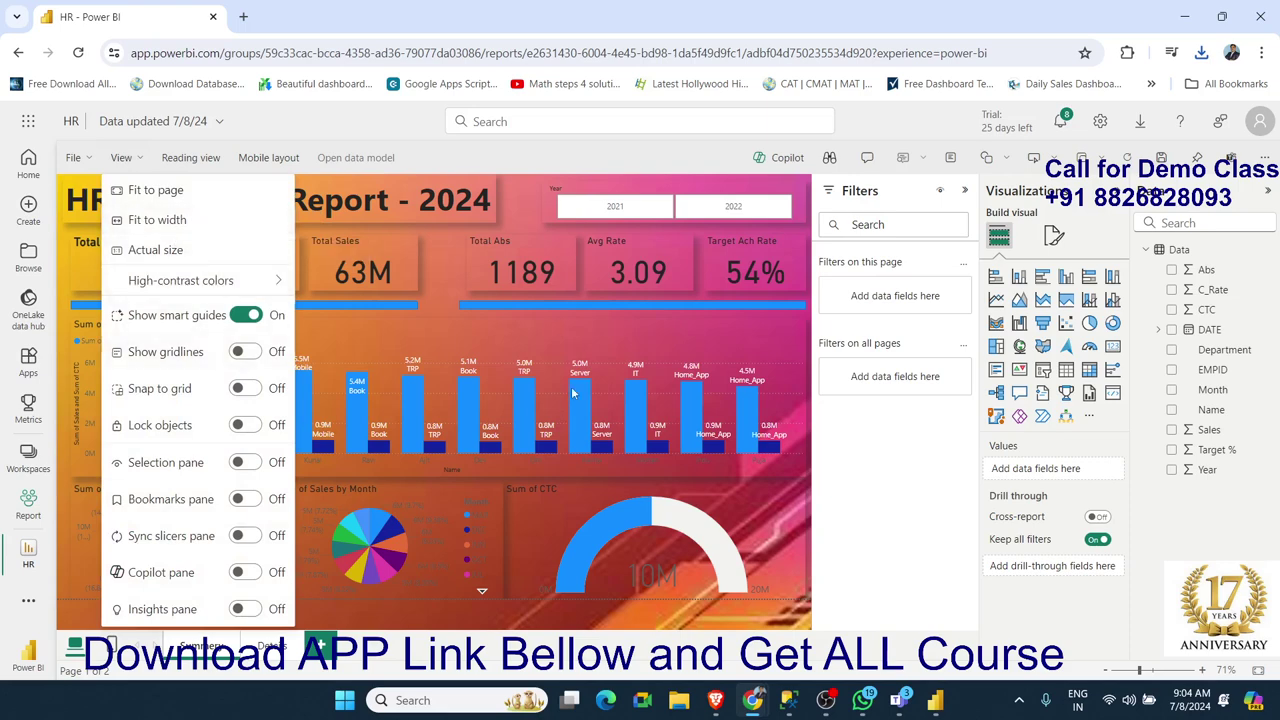
{"action": "left_click", "coordinate": [201, 222]}
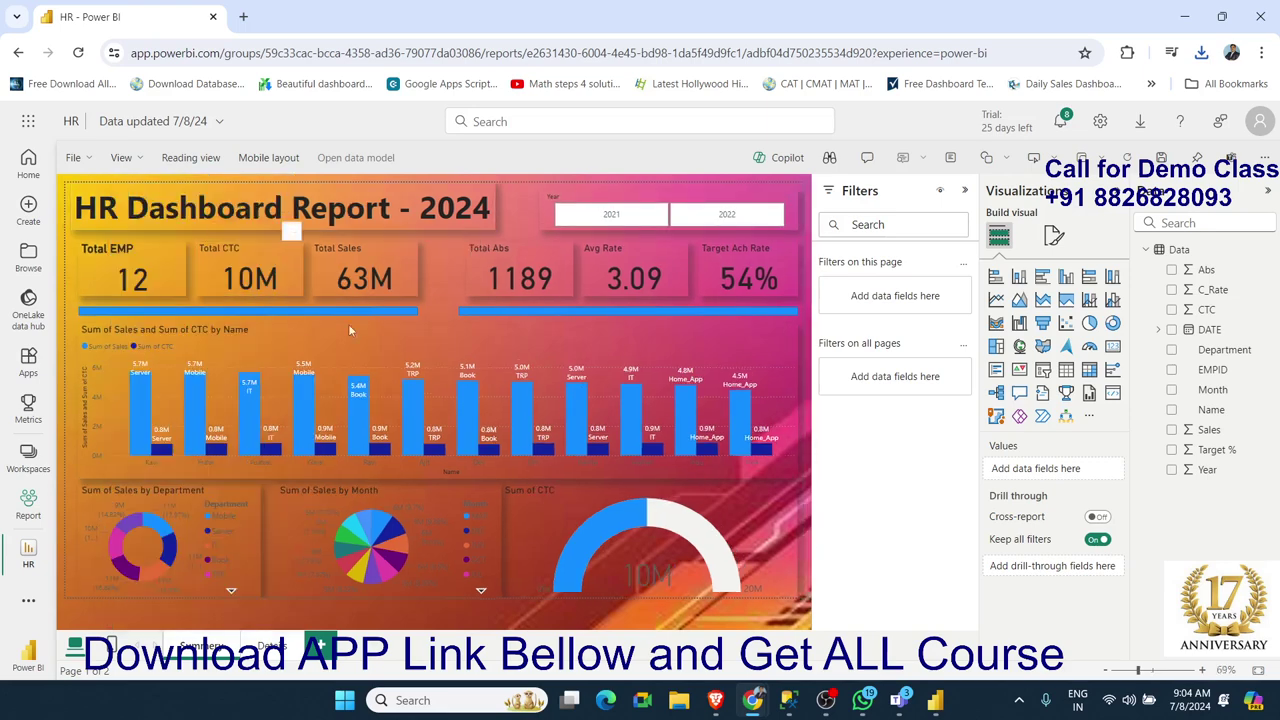
- Try the High-contrast #1 colour scheme, then set high contrast back to None
{"action": "left_click", "coordinate": [121, 157]}
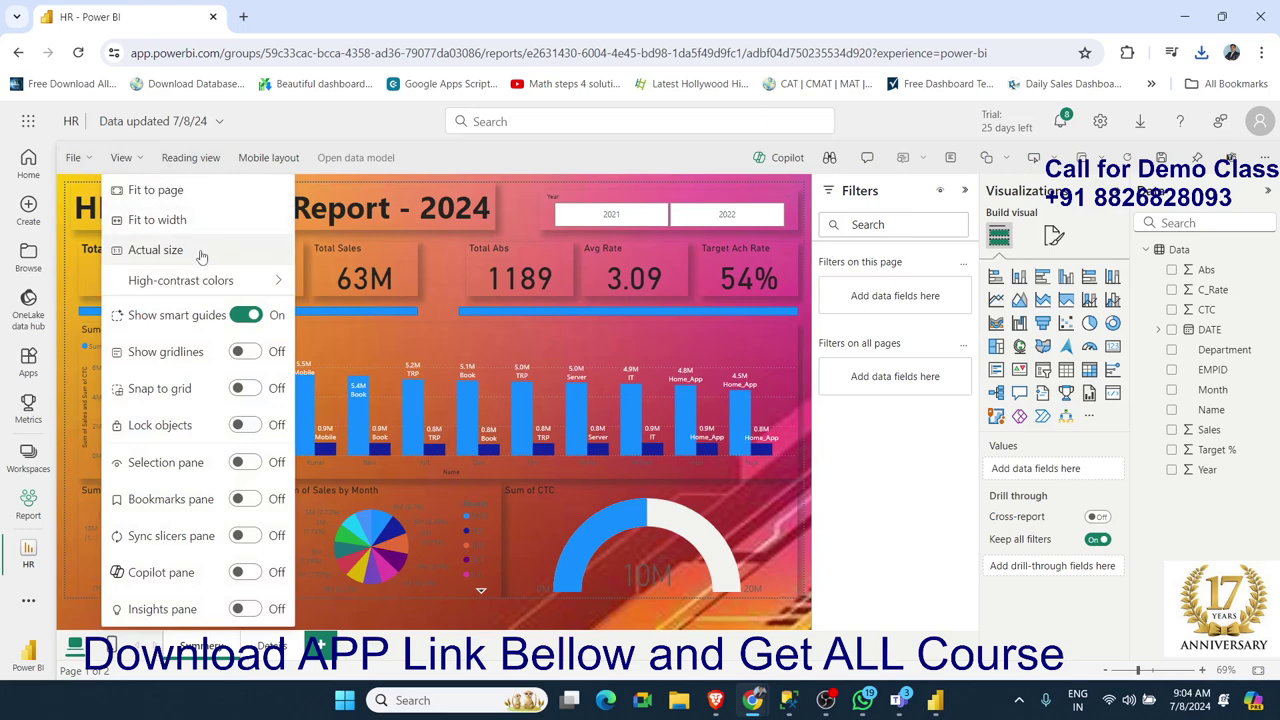
{"action": "mouse_move", "coordinate": [260, 279]}
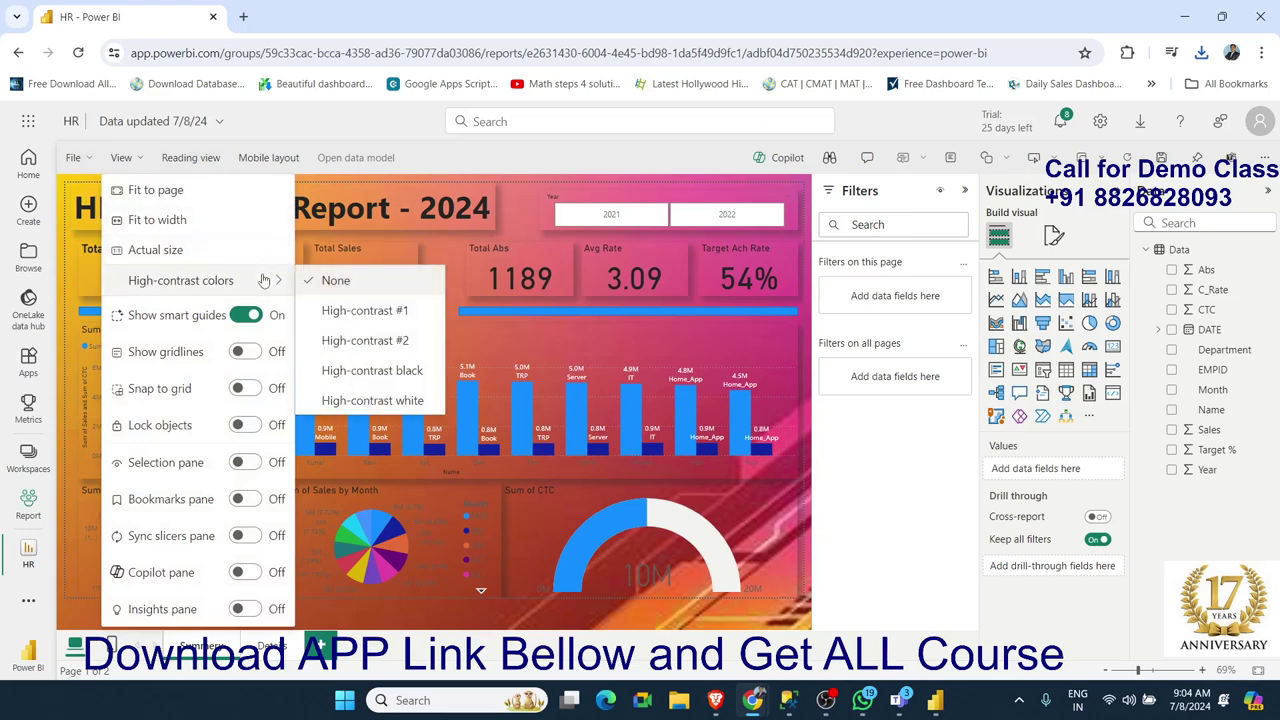
{"action": "left_click", "coordinate": [378, 312]}
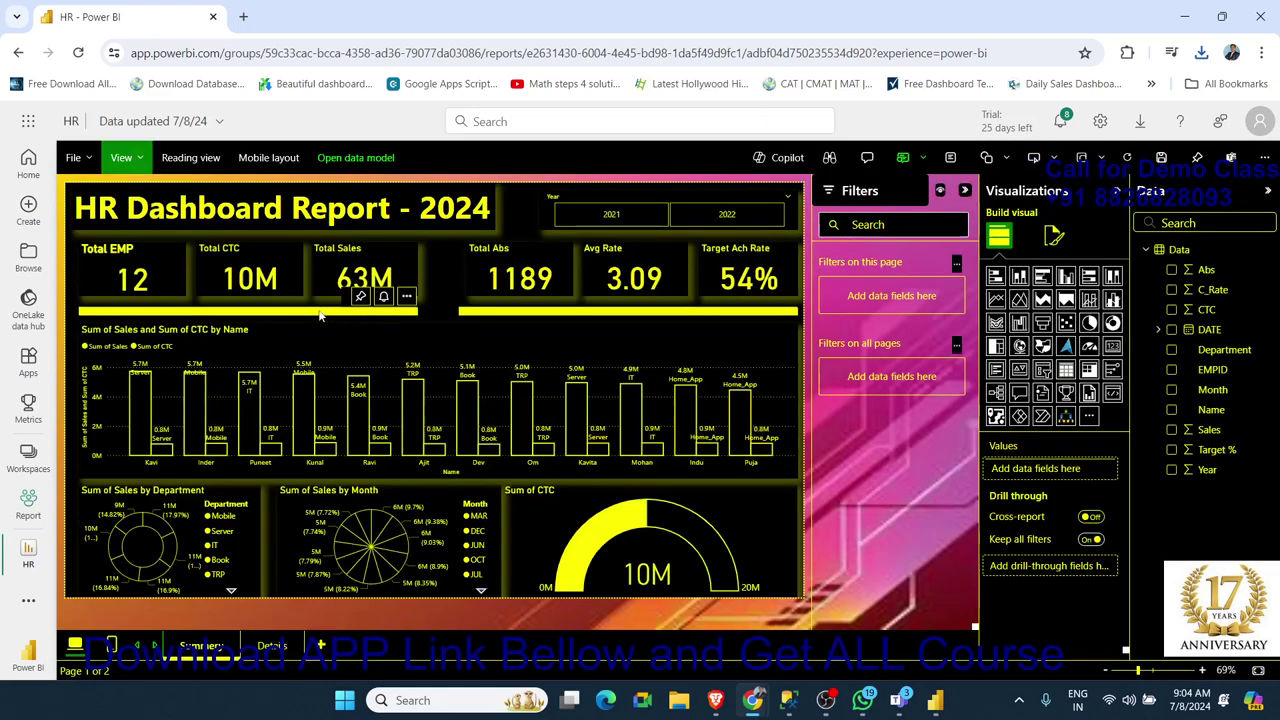
{"action": "left_click", "coordinate": [121, 157]}
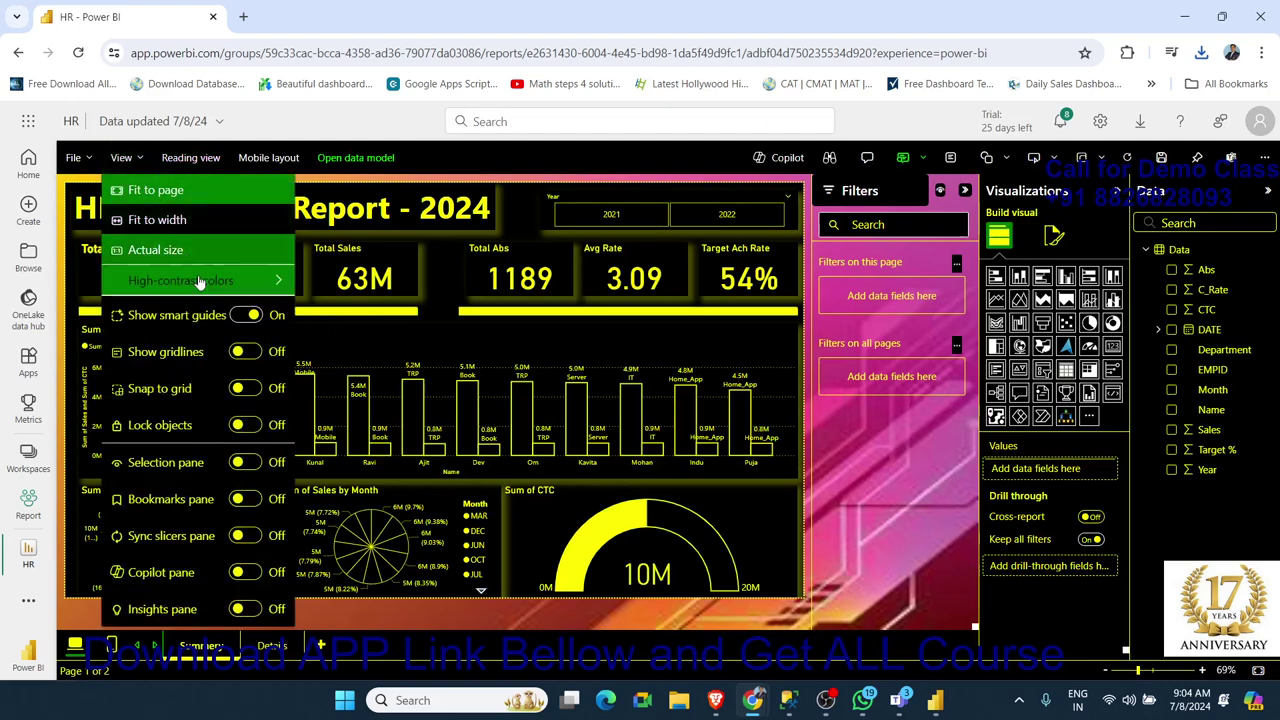
{"action": "mouse_move", "coordinate": [247, 288]}
{"action": "left_click", "coordinate": [328, 290]}
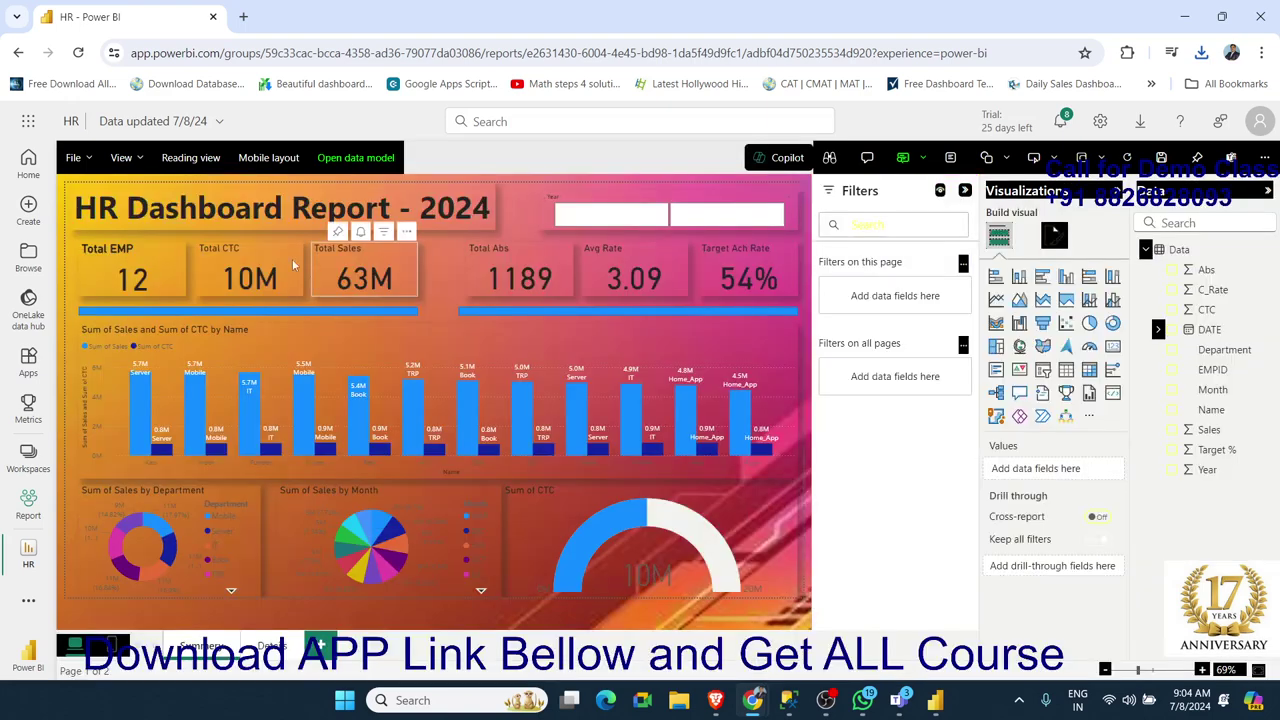
{"action": "left_click", "coordinate": [121, 157]}
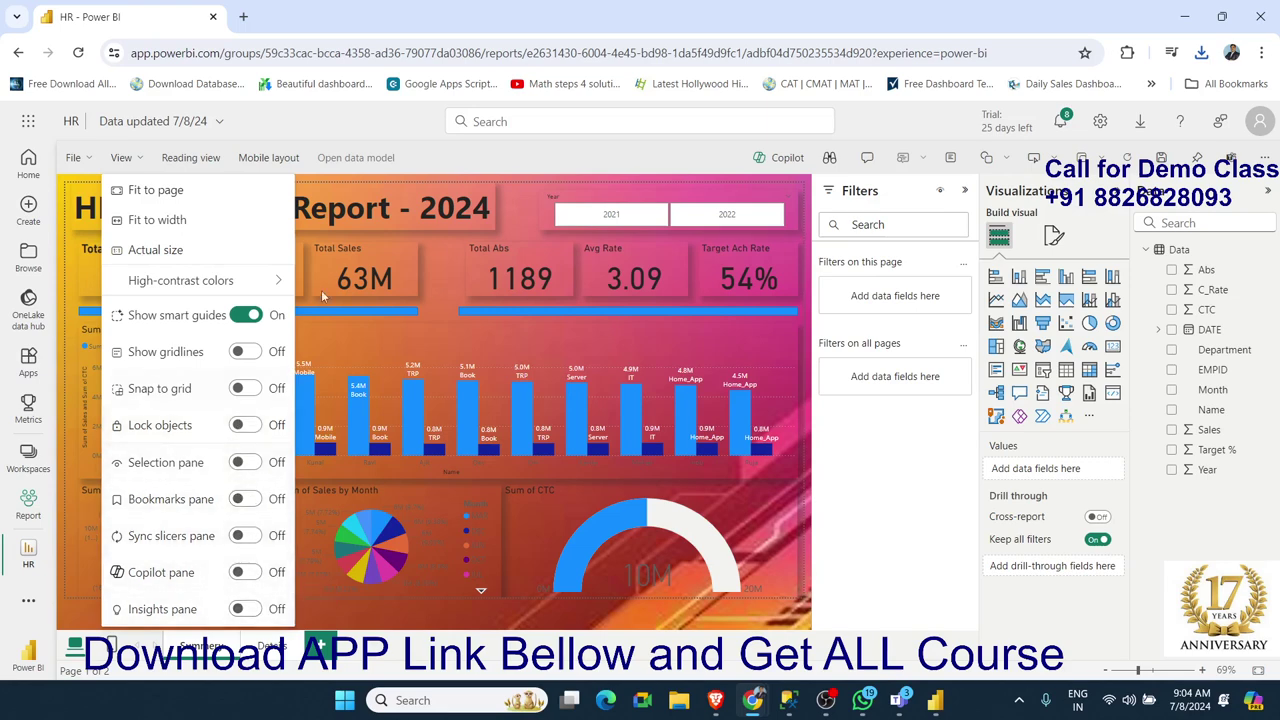
{"action": "left_click", "coordinate": [248, 136]}
{"action": "left_click", "coordinate": [205, 157]}
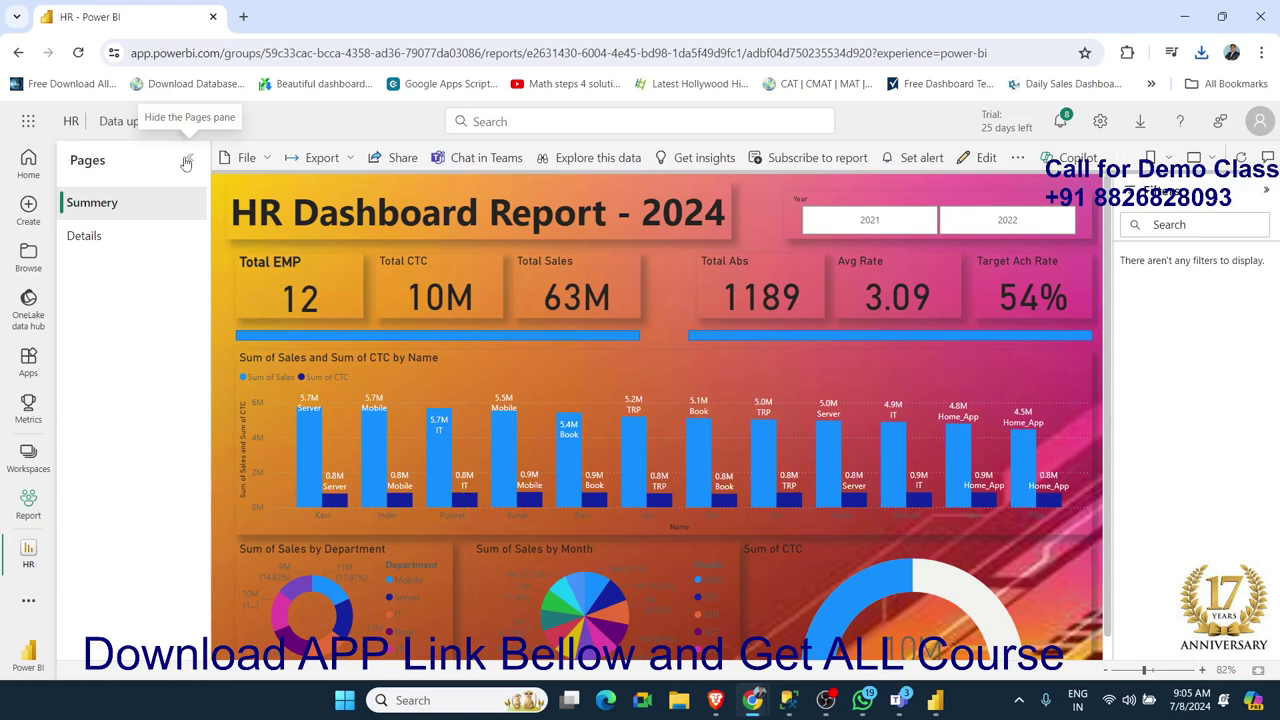
{"action": "left_click", "coordinate": [186, 161]}
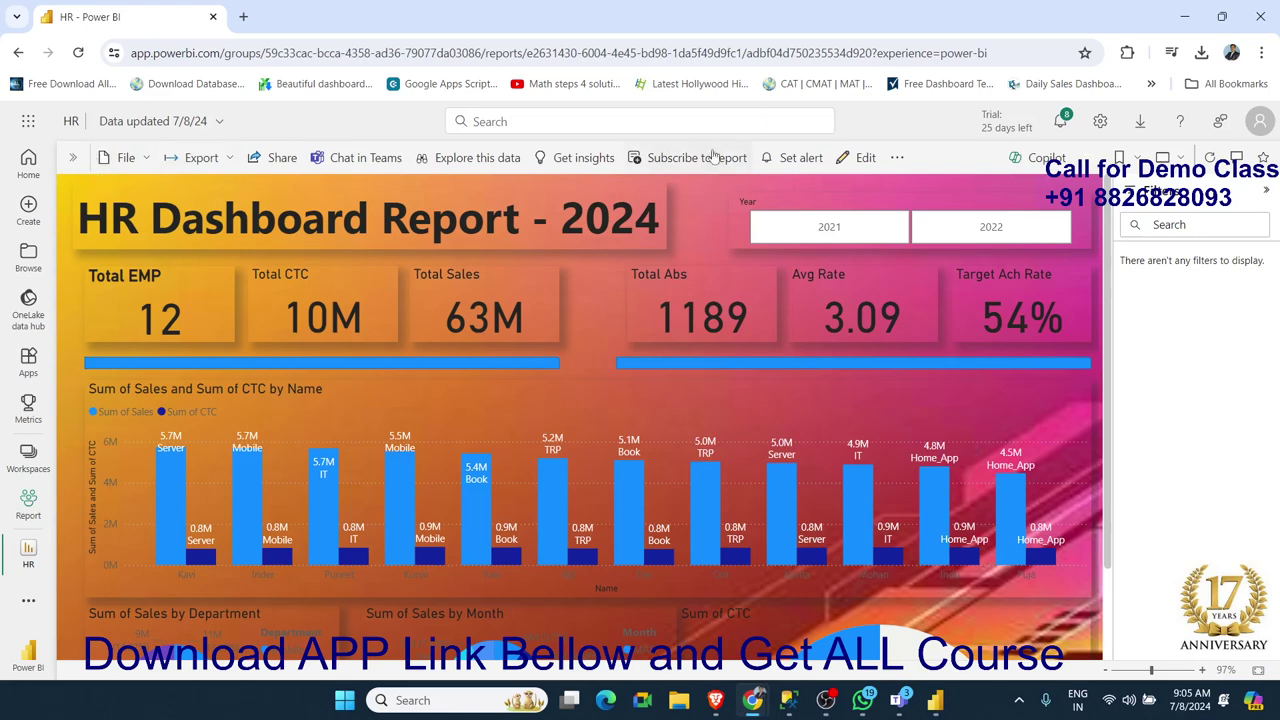
{"action": "left_click", "coordinate": [857, 160]}
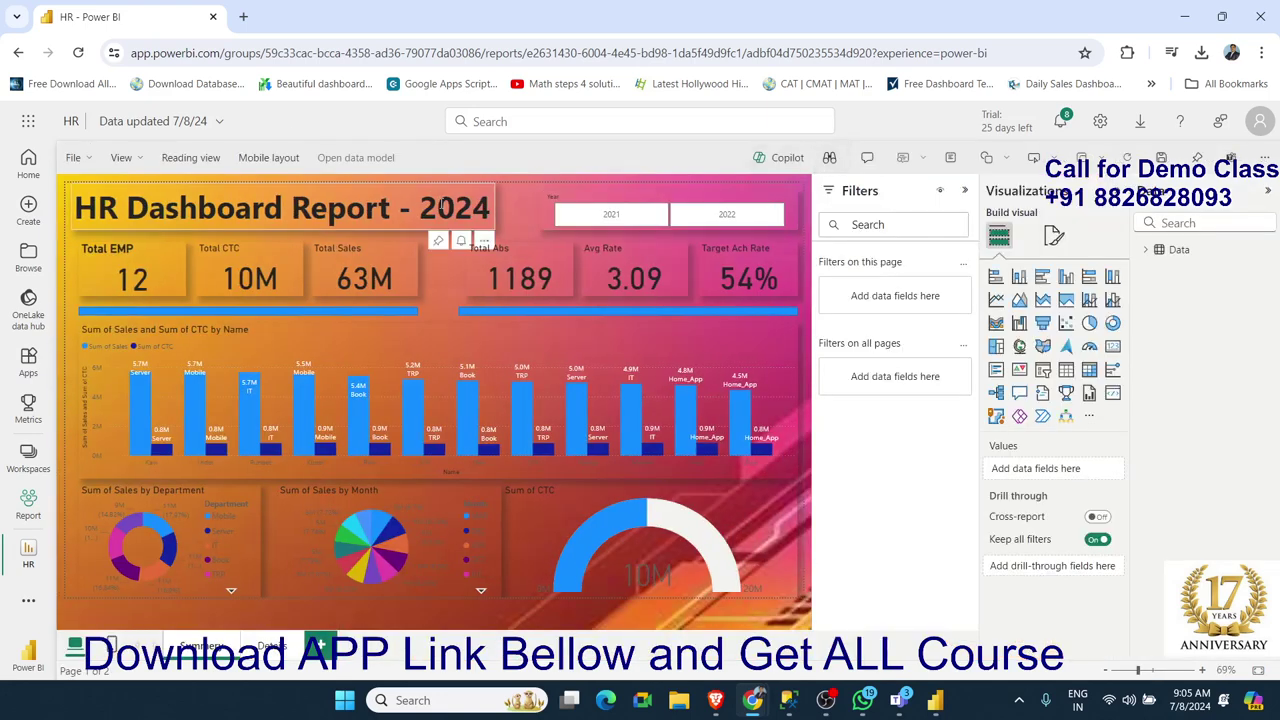
{"action": "left_click", "coordinate": [186, 158]}
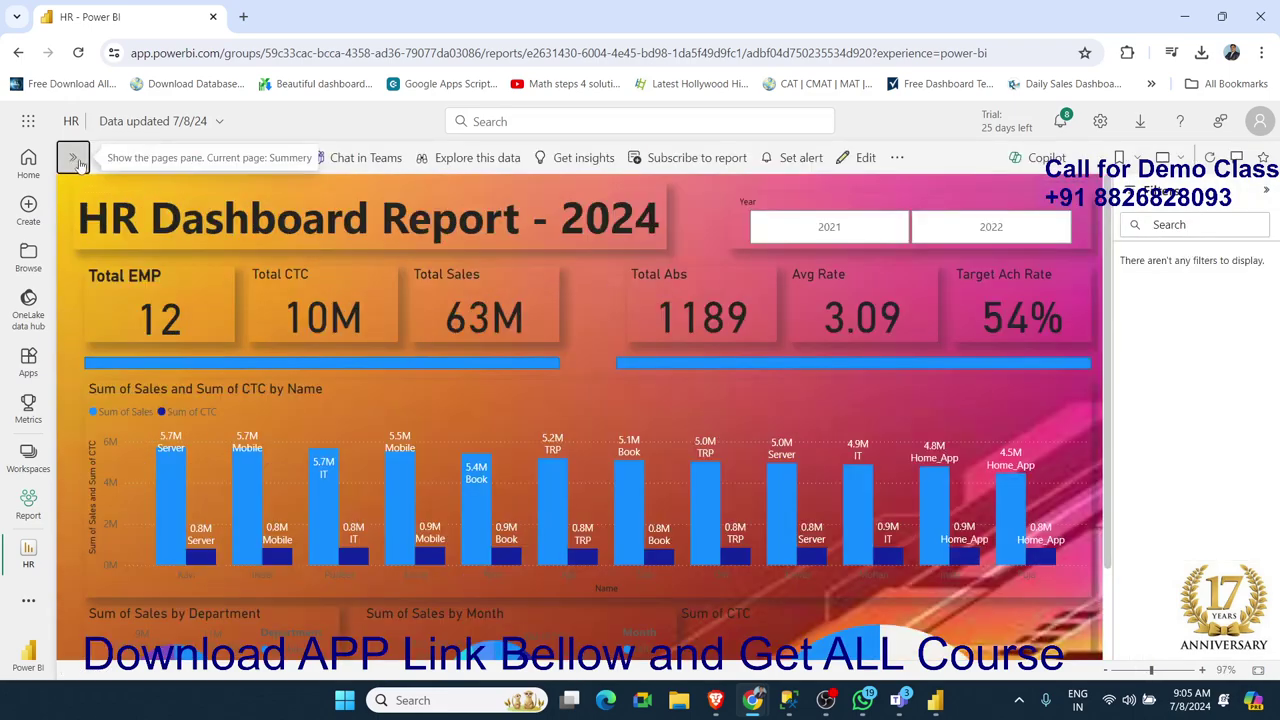
{"action": "left_click", "coordinate": [860, 158]}
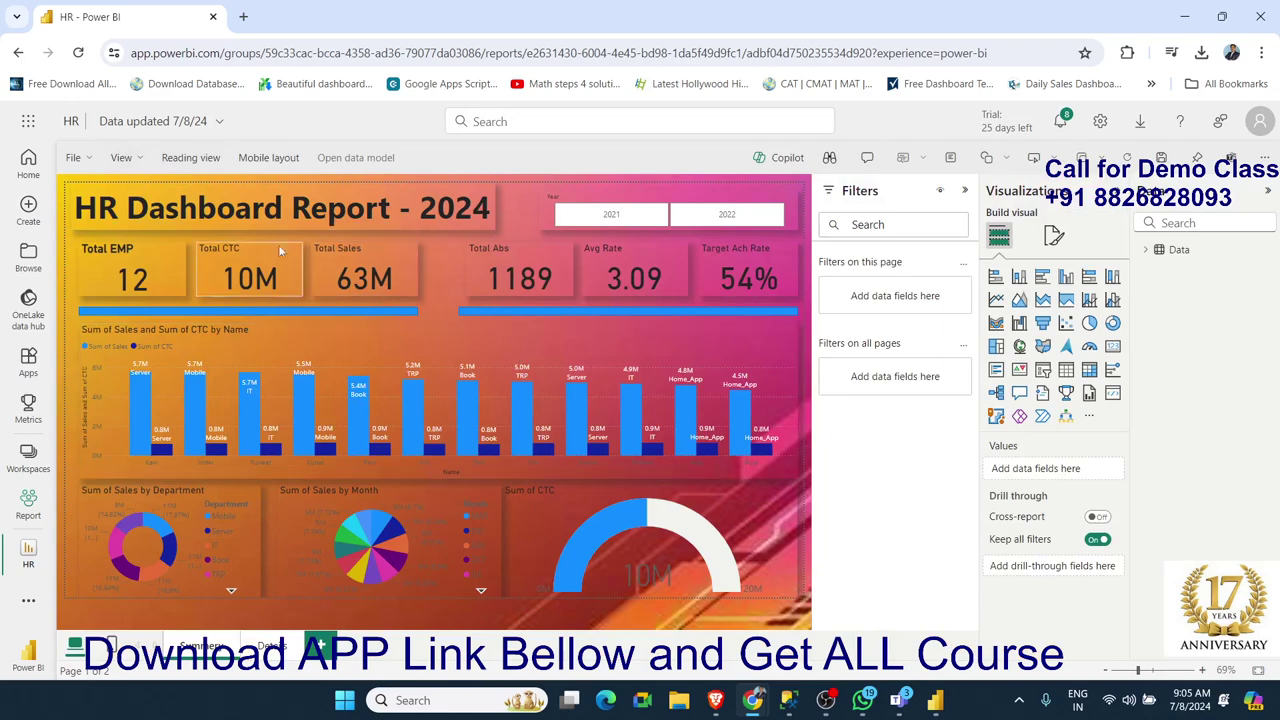
{"action": "left_click", "coordinate": [190, 158]}
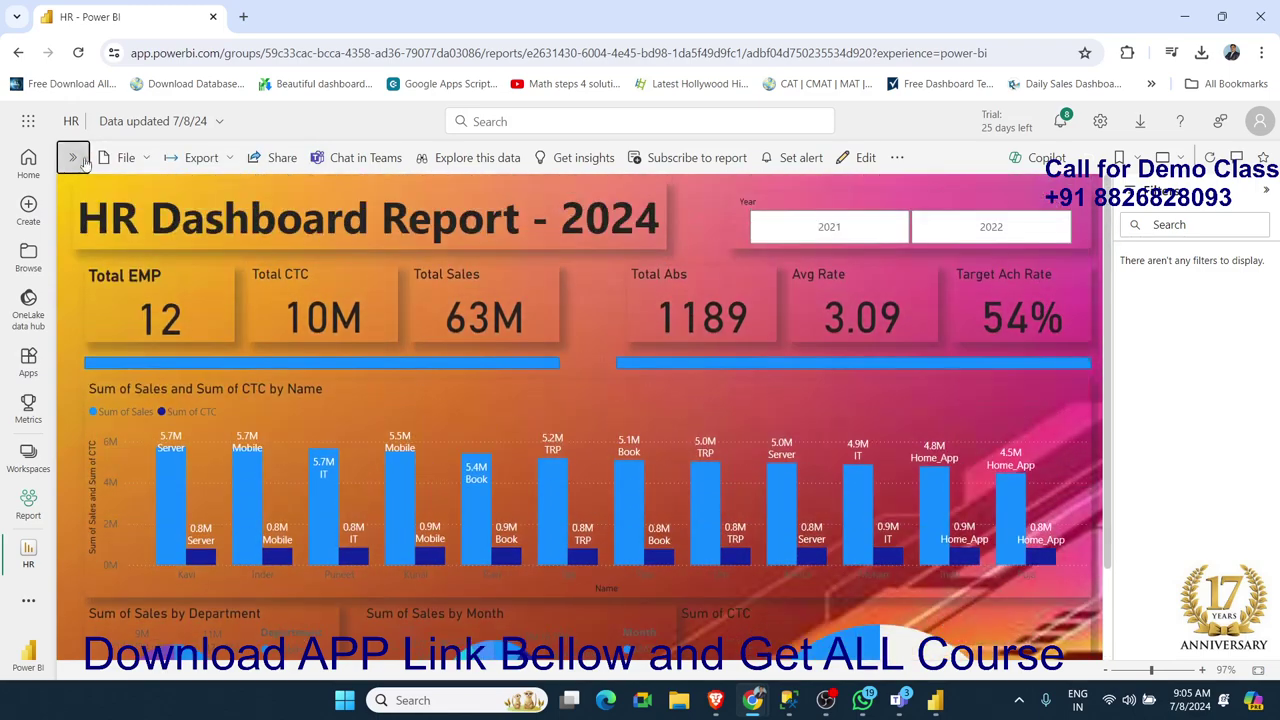
{"action": "left_click", "coordinate": [141, 164]}
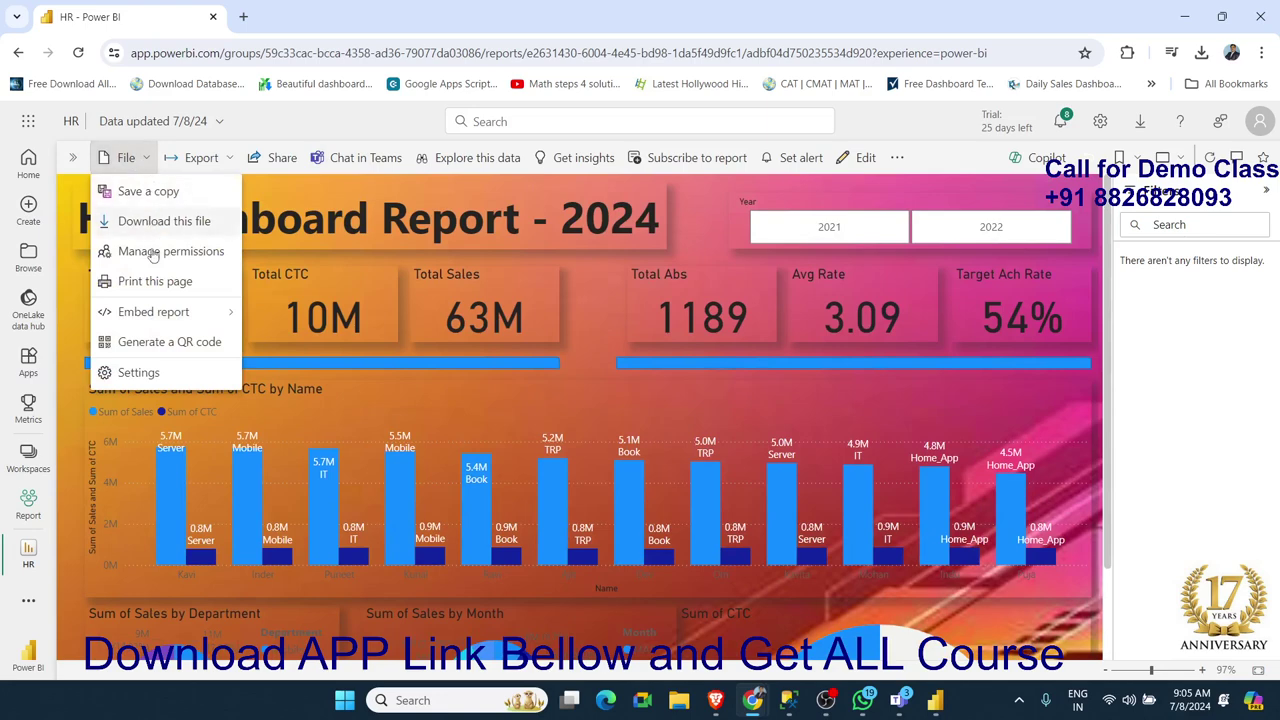
{"action": "mouse_move", "coordinate": [150, 316]}
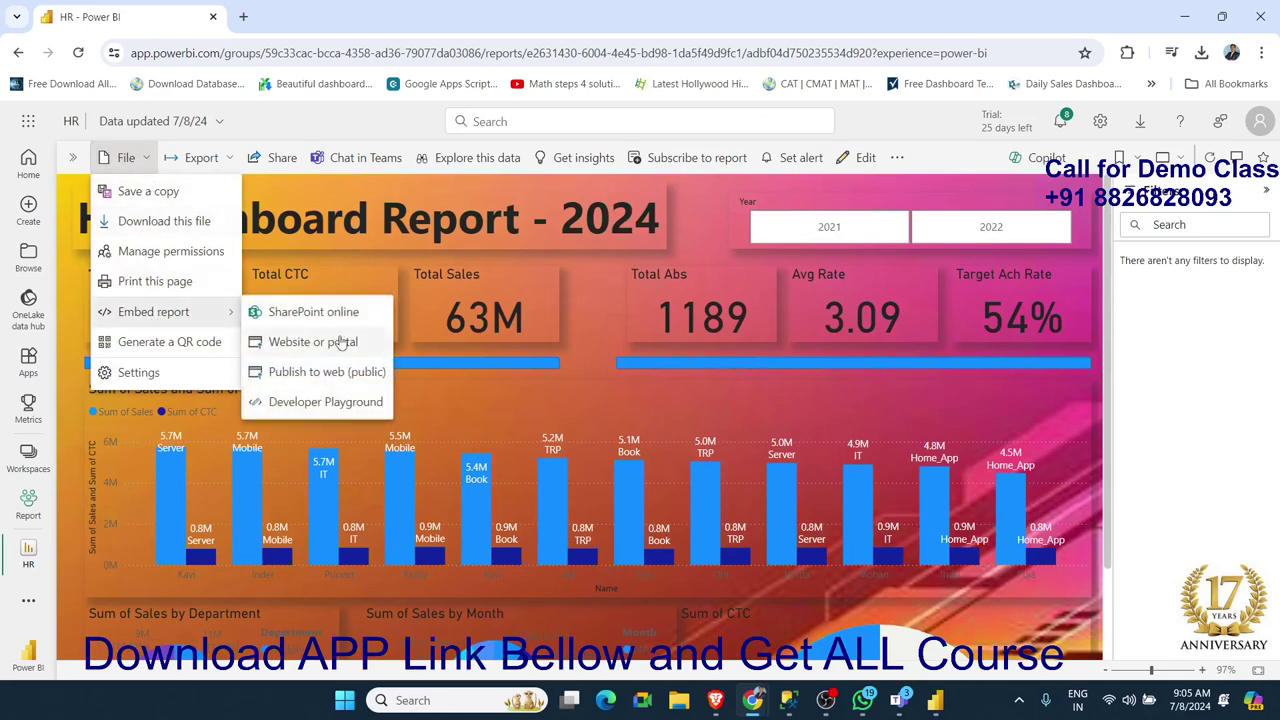
{"action": "left_click", "coordinate": [186, 344]}
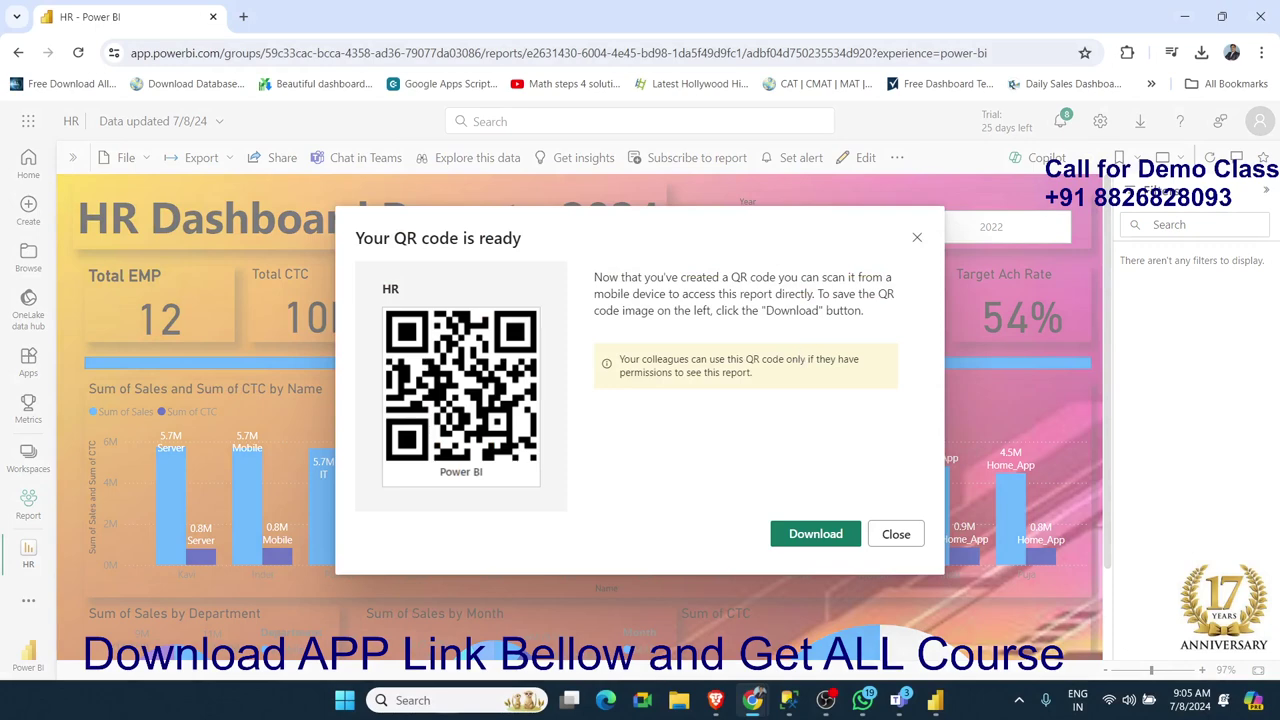
{"action": "left_click", "coordinate": [715, 700]}
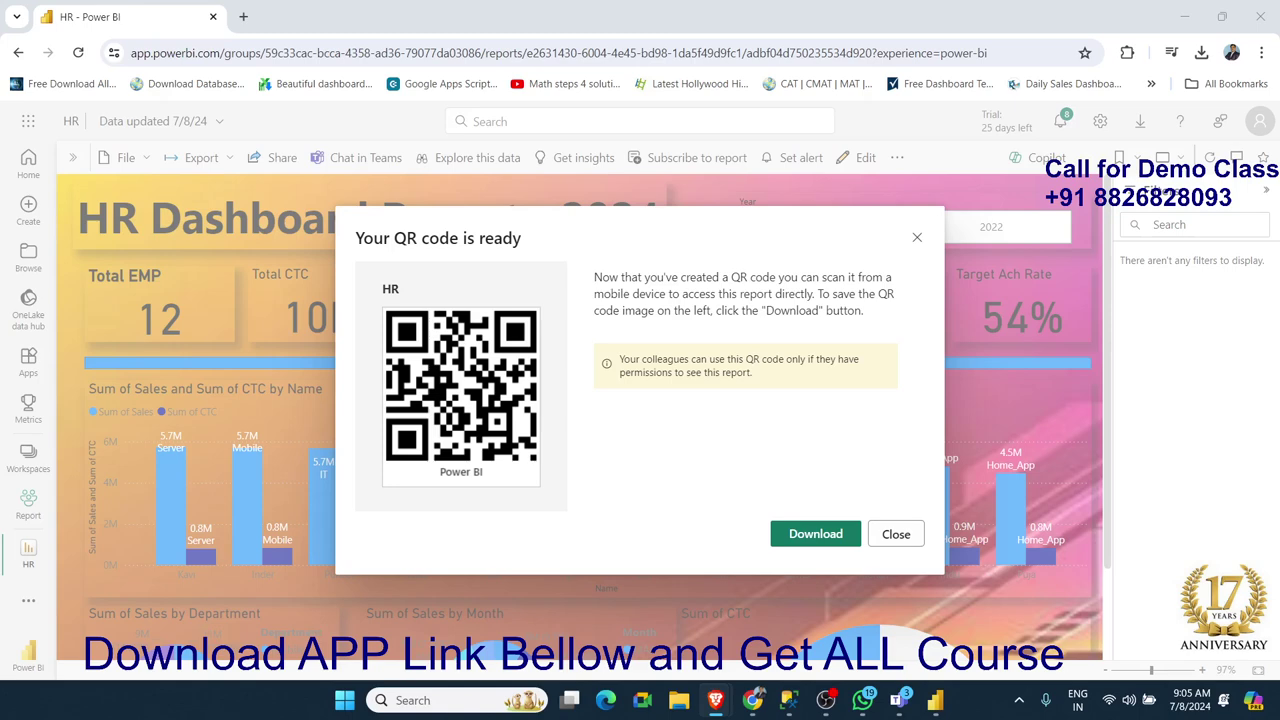
{"action": "left_click", "coordinate": [896, 534]}
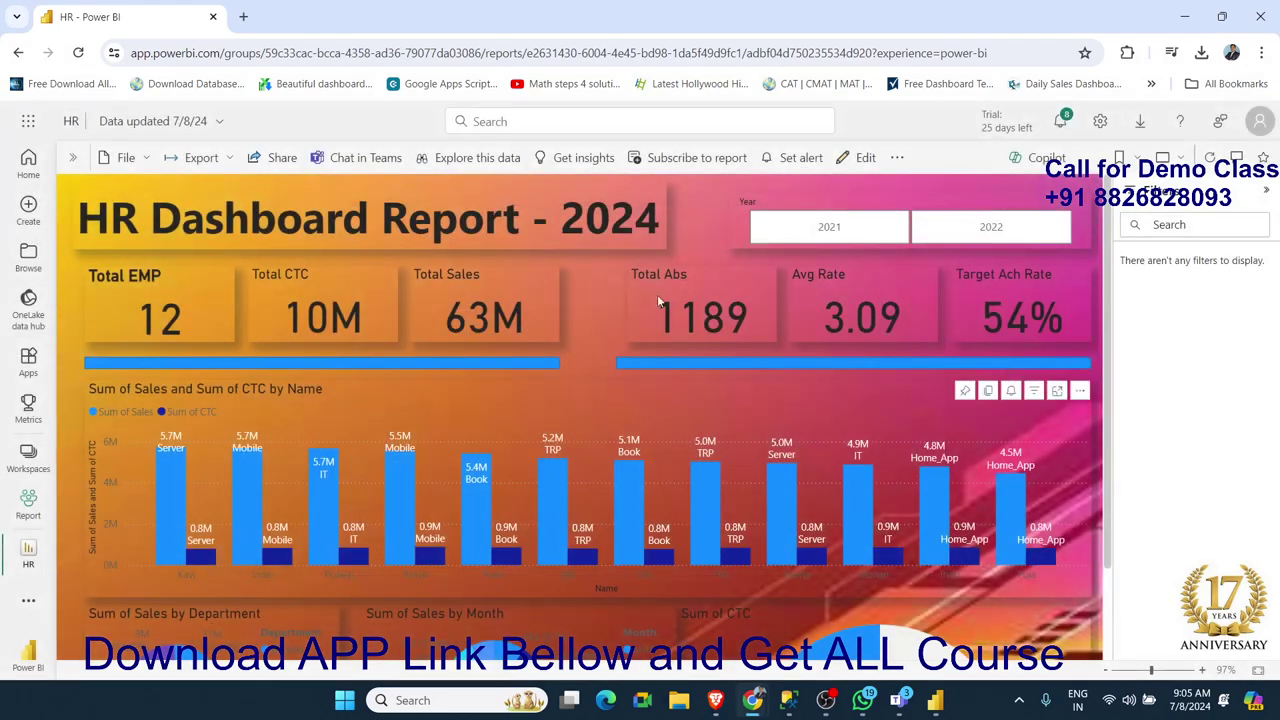
{"action": "left_click", "coordinate": [228, 165]}
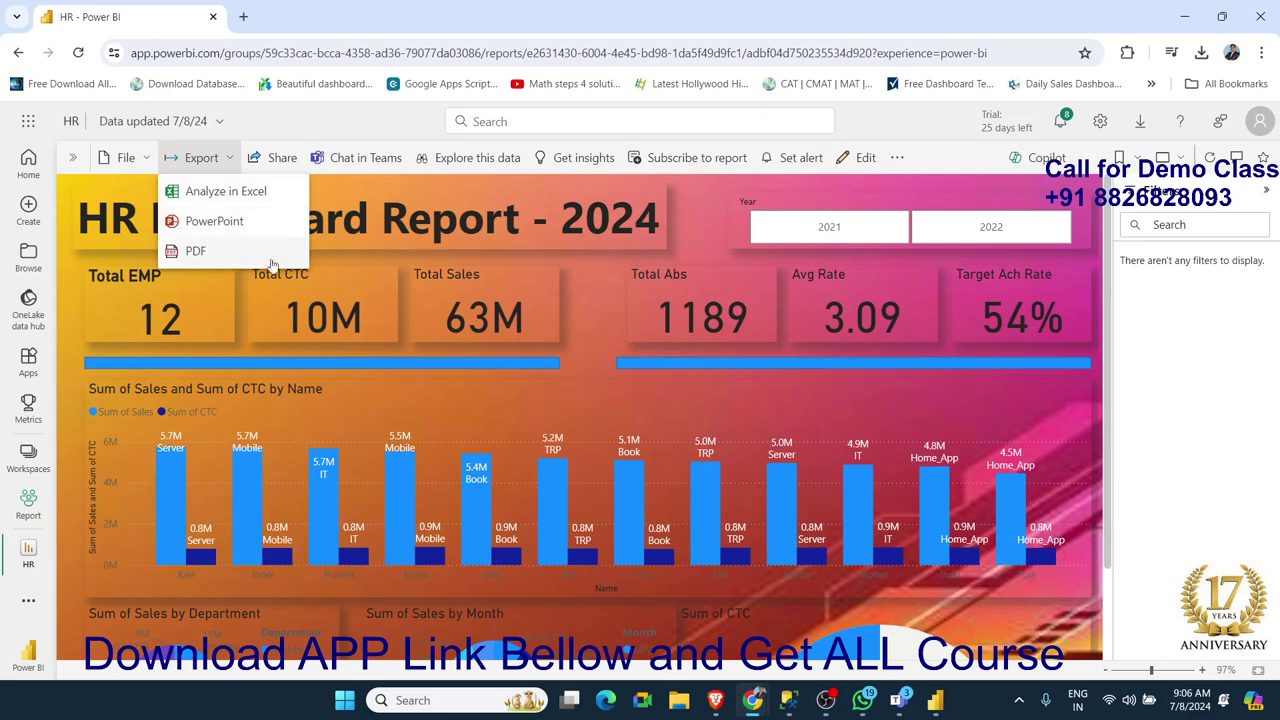
{"action": "left_click", "coordinate": [410, 131]}
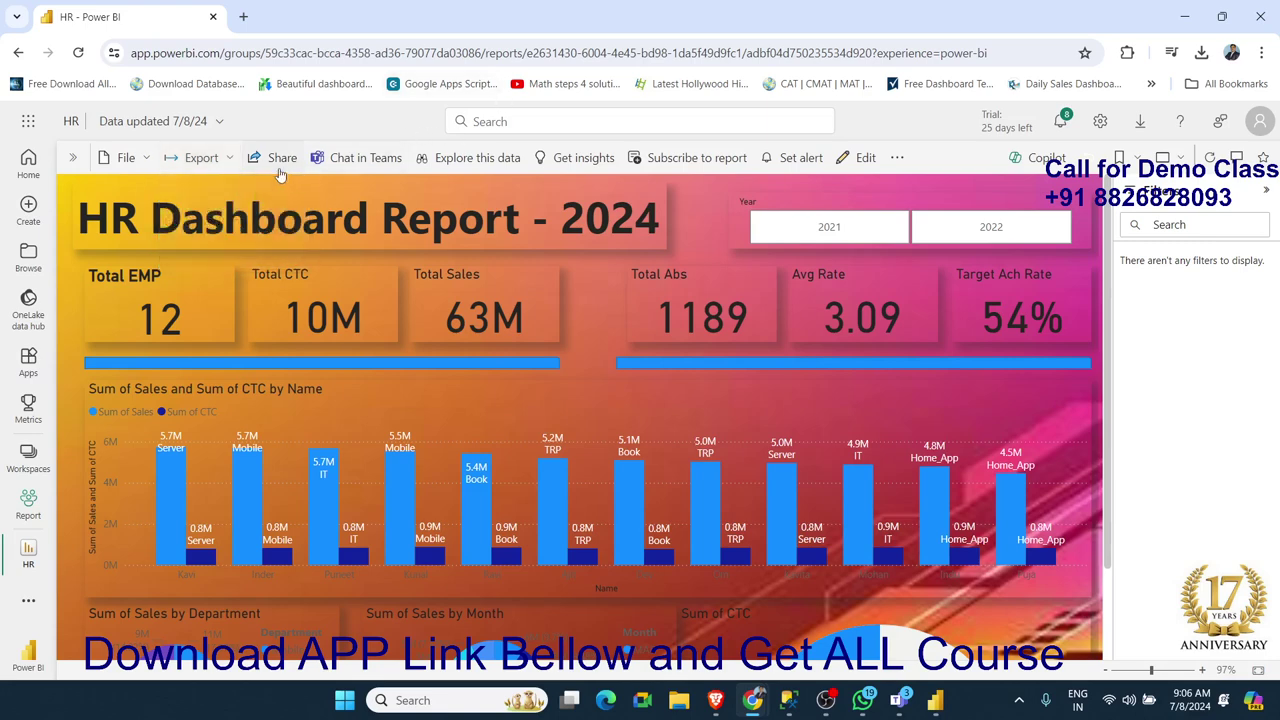
{"action": "left_click", "coordinate": [280, 172]}
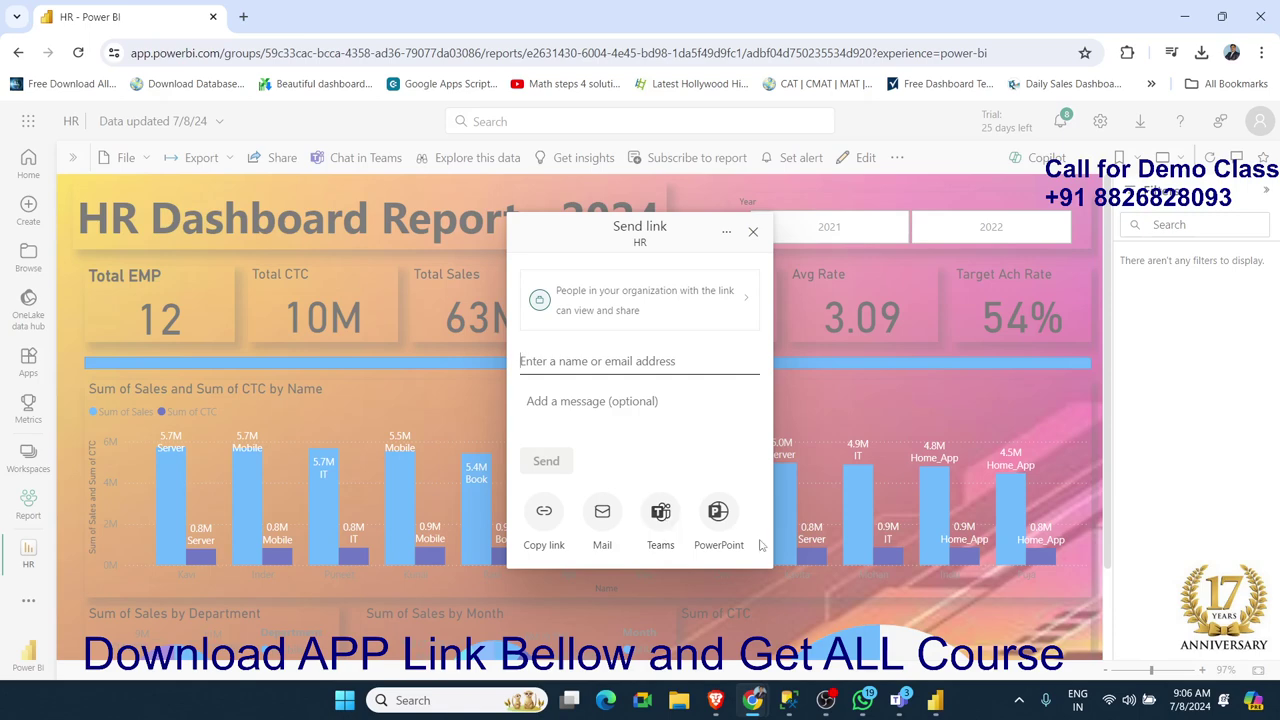
{"action": "left_click", "coordinate": [756, 238]}
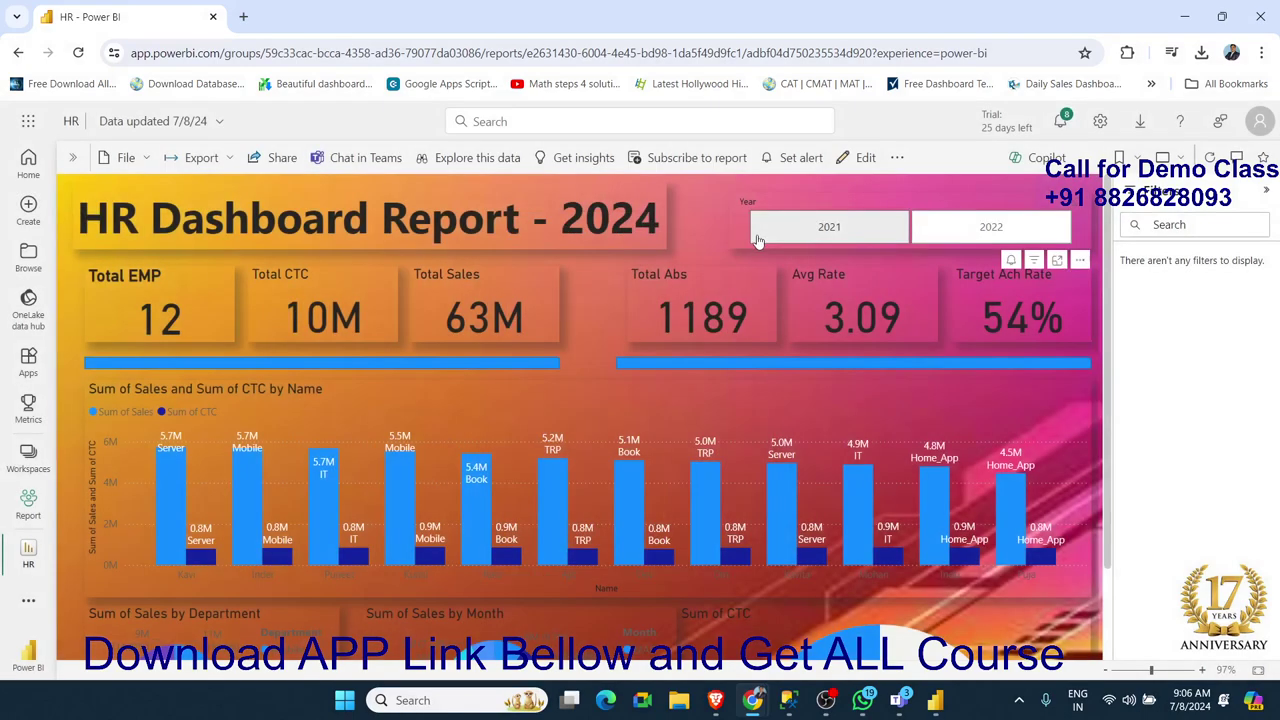
{"action": "left_click", "coordinate": [126, 157]}
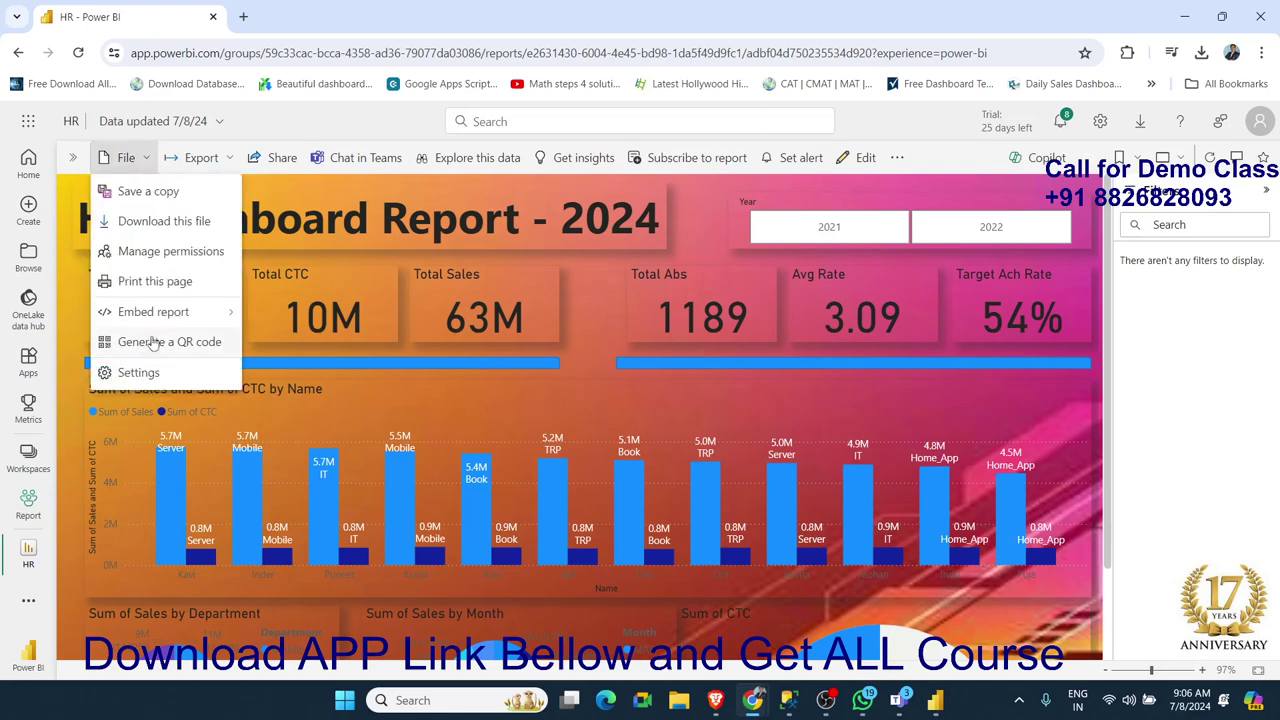
{"action": "mouse_move", "coordinate": [160, 314]}
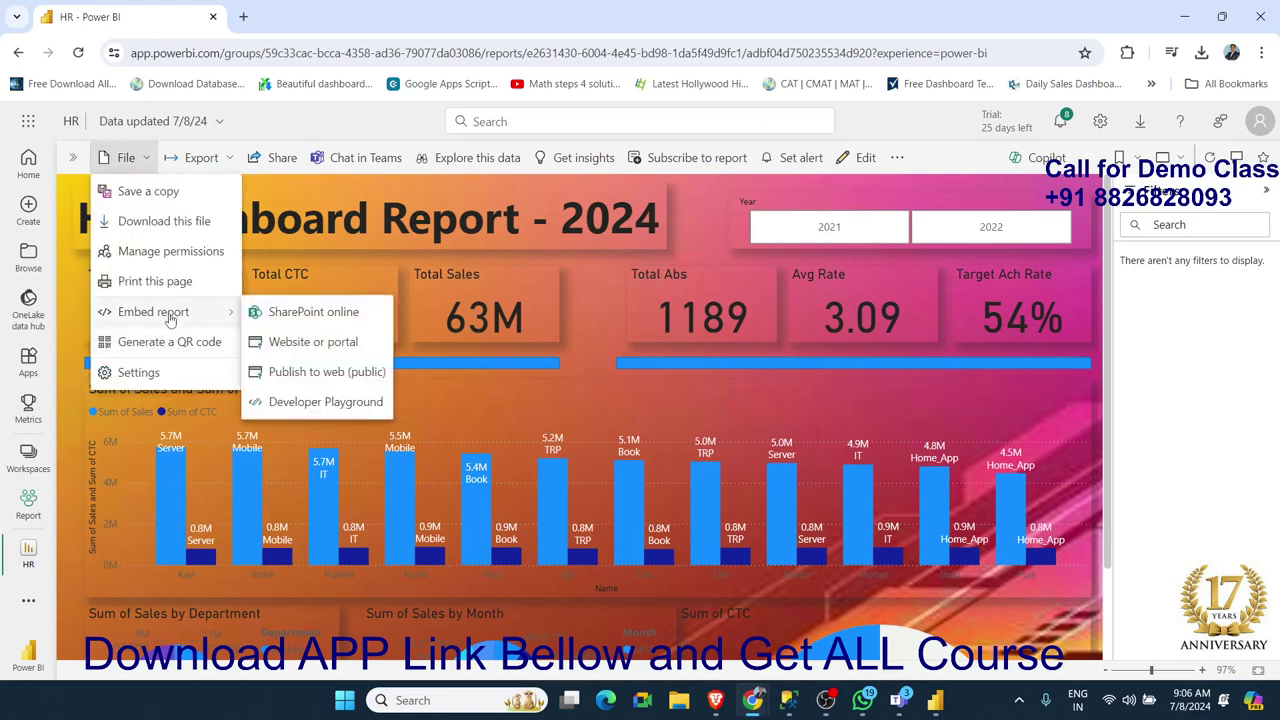
{"action": "left_click", "coordinate": [325, 378]}
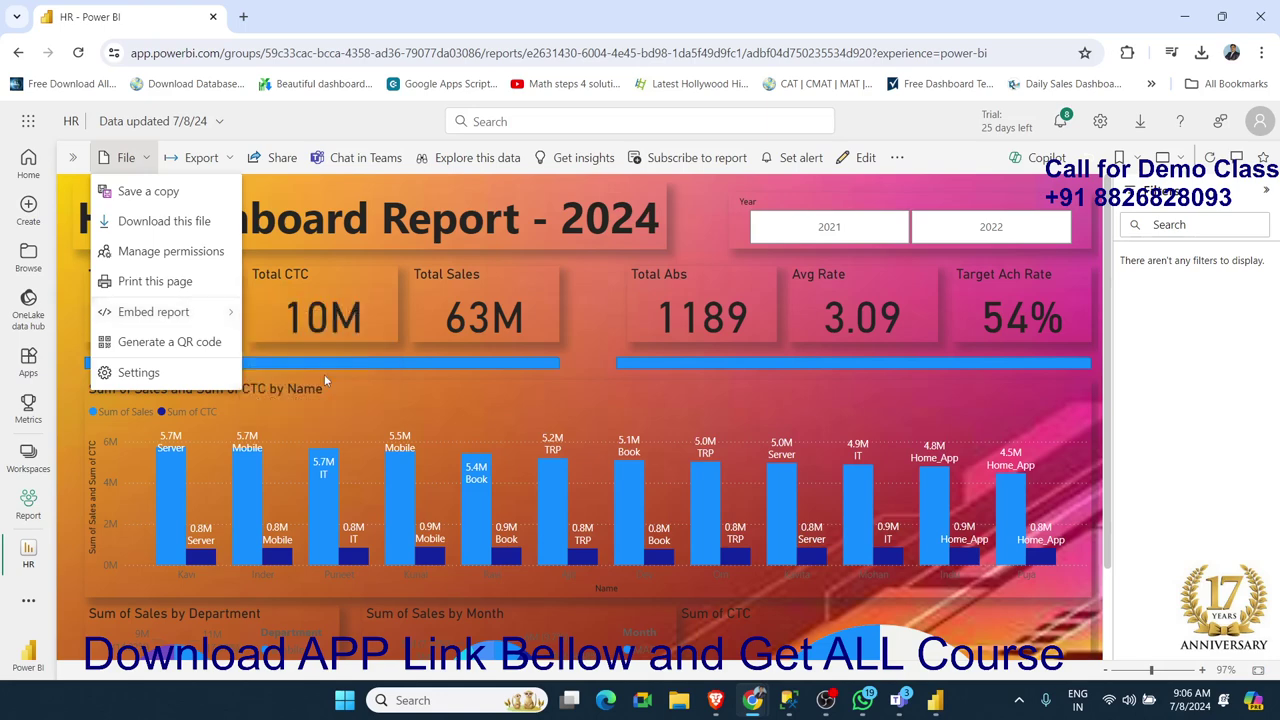
{"action": "left_click", "coordinate": [891, 134]}
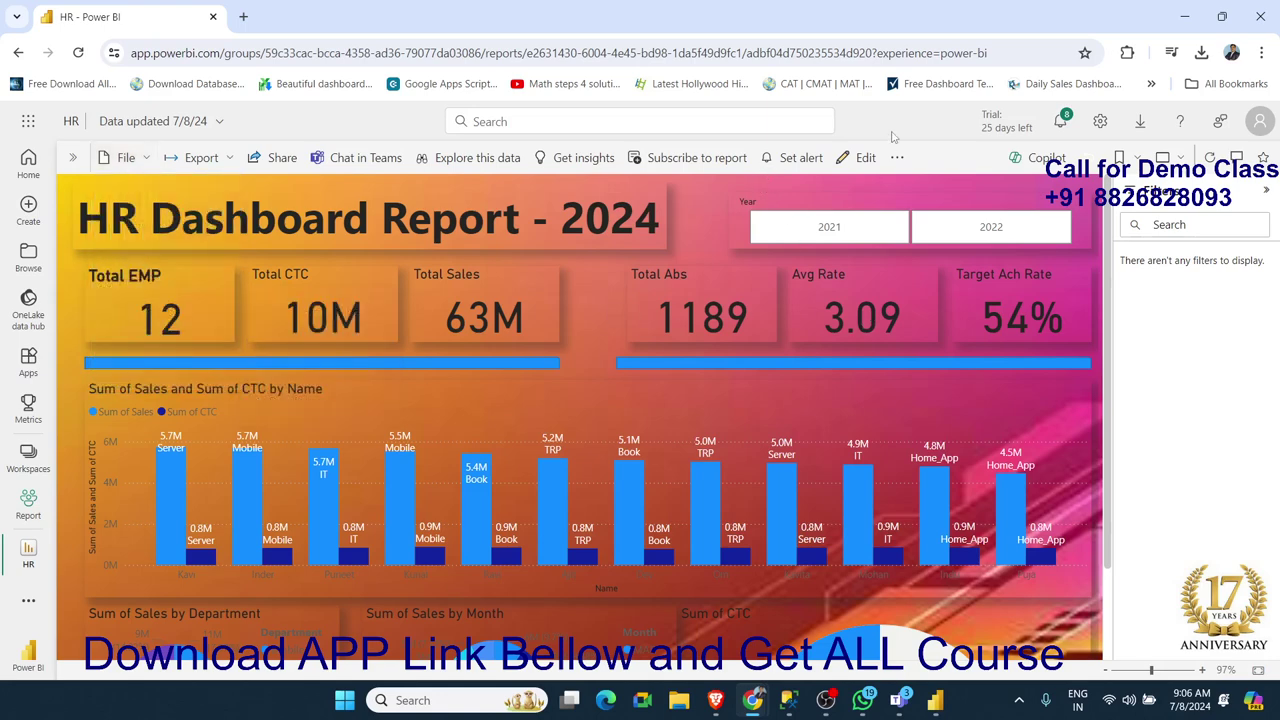
{"action": "scroll", "coordinate": [519, 237], "scroll_direction": "down", "scroll_amount": 1}
{"action": "scroll", "coordinate": [681, 381], "scroll_direction": "up", "scroll_amount": 1}
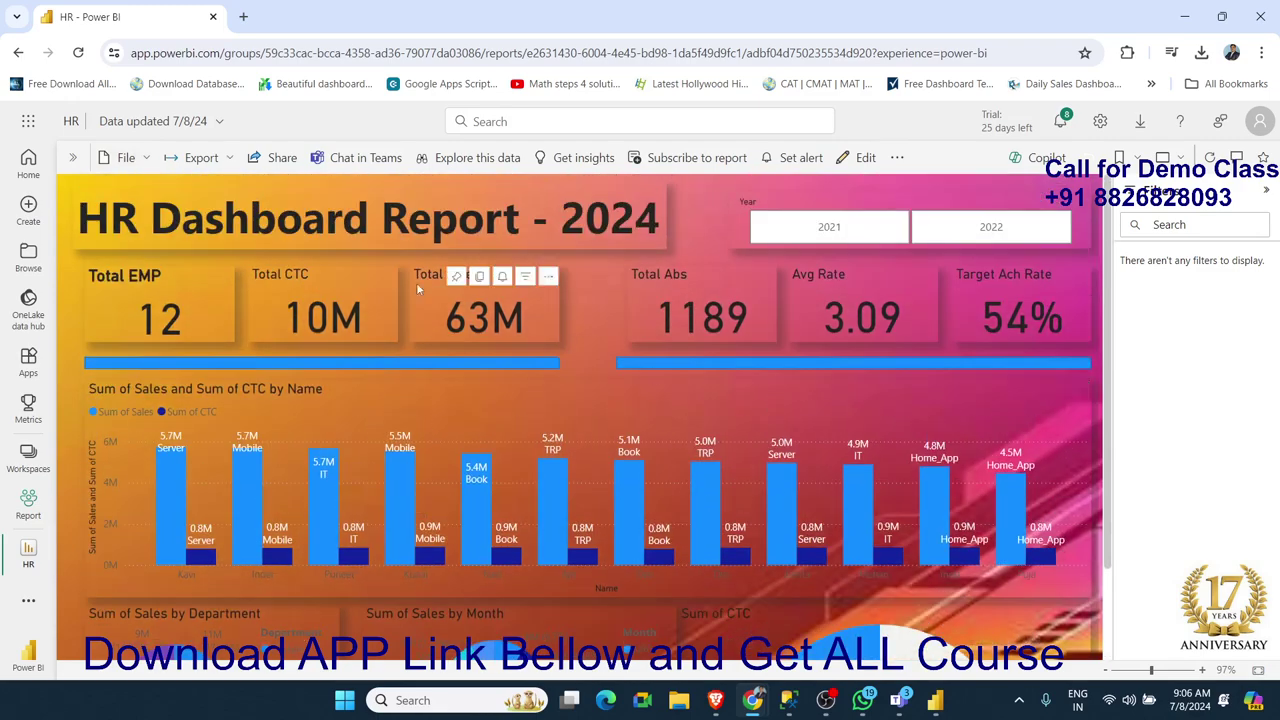
{"action": "left_click", "coordinate": [468, 157]}
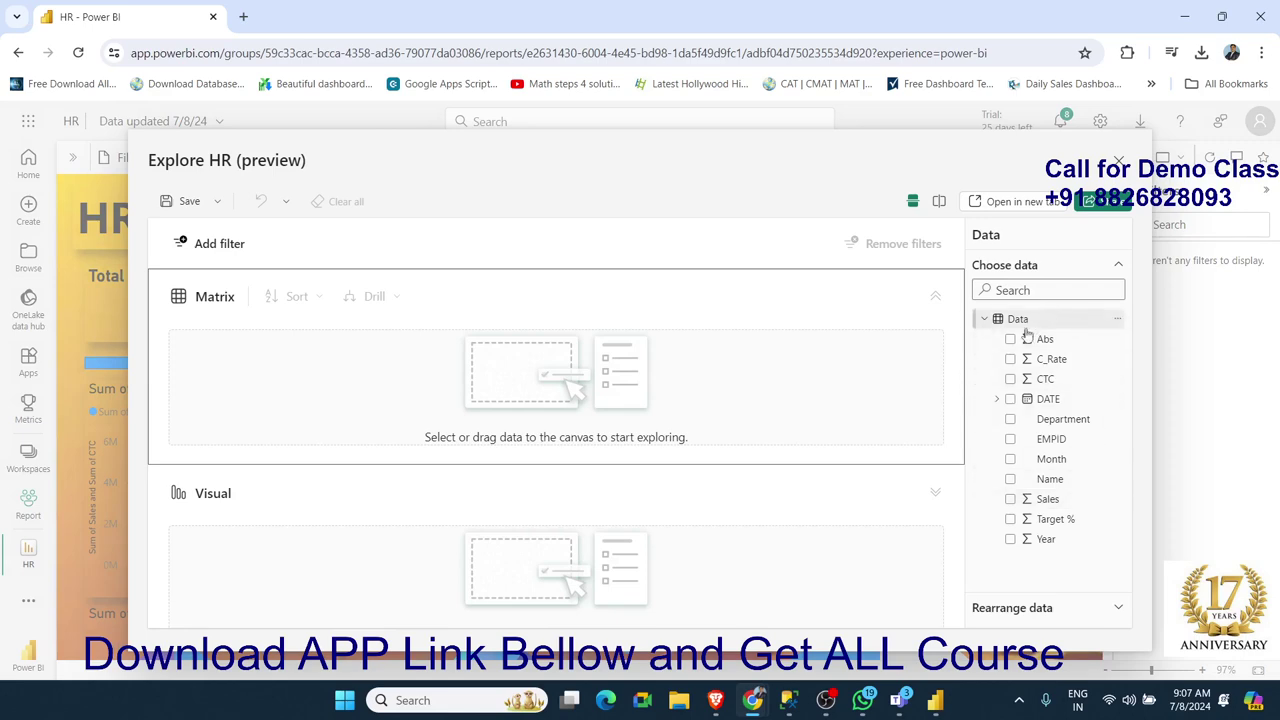
{"action": "left_click", "coordinate": [1038, 618]}
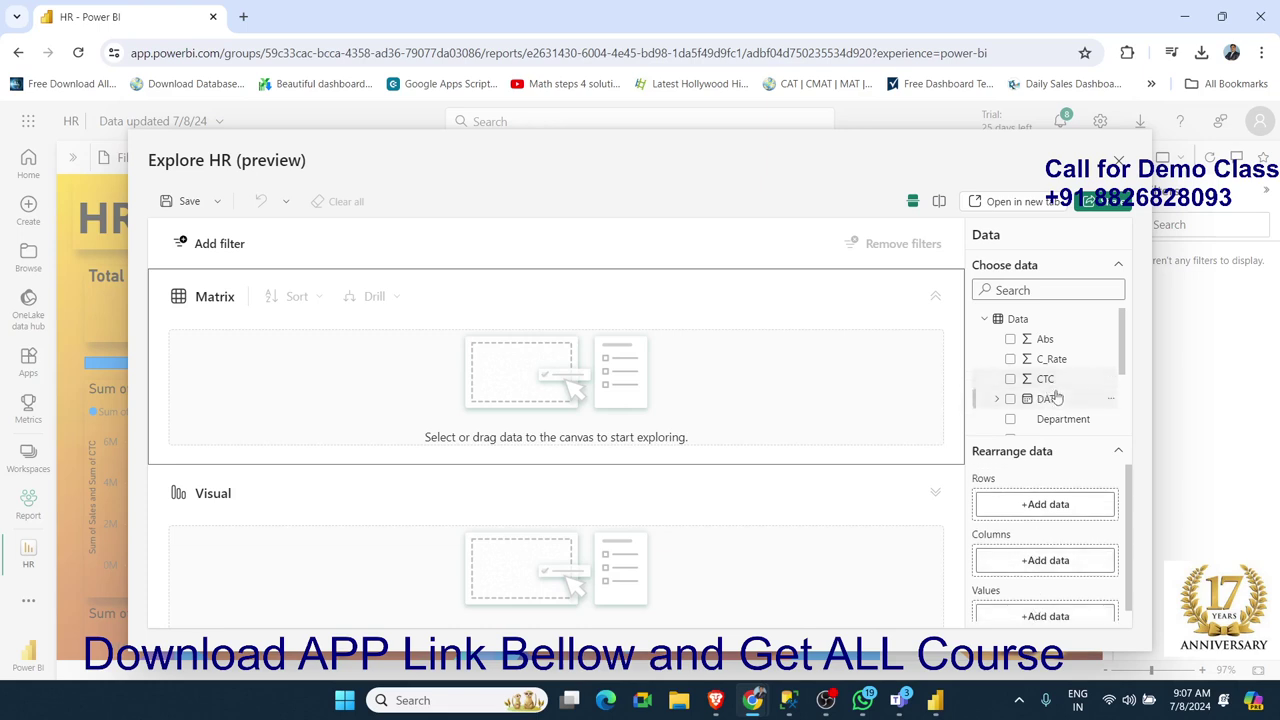
{"action": "left_click_drag", "start_coordinate": [1065, 424], "coordinate": [1078, 506]}
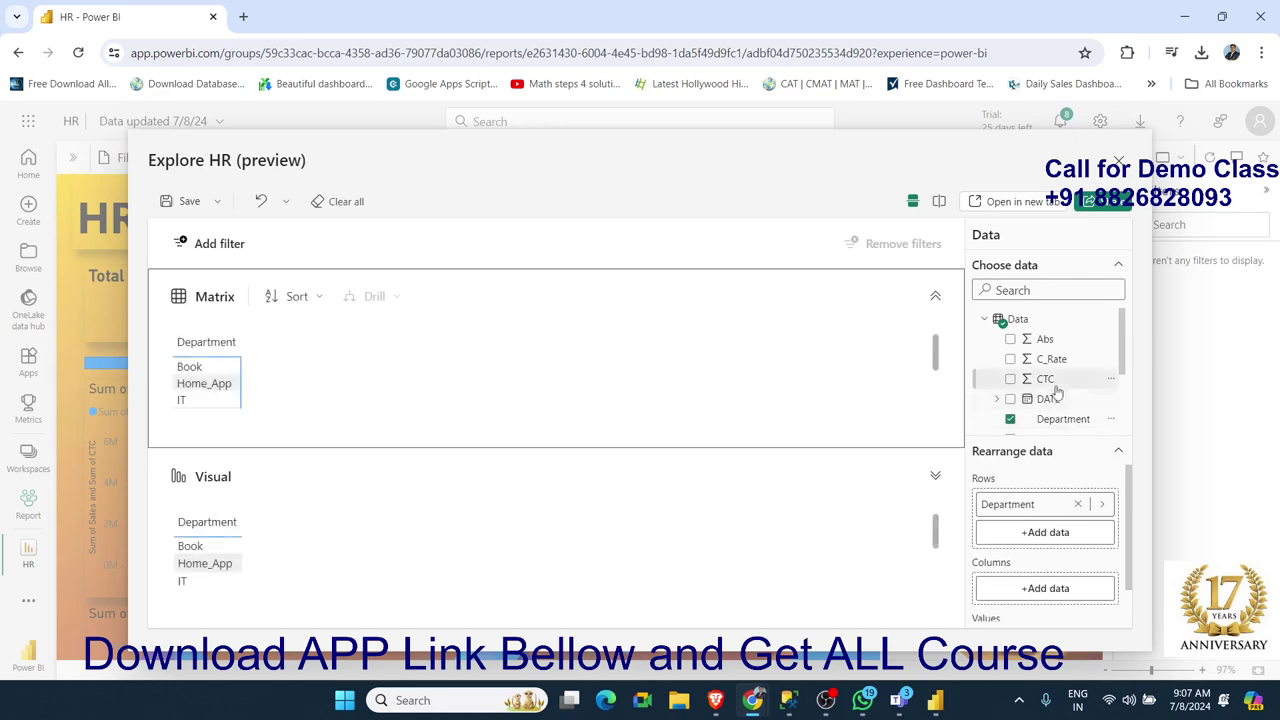
{"action": "mouse_move", "coordinate": [1045, 378]}
{"action": "left_mouse_down"}
{"action": "mouse_move", "coordinate": [1122, 572]}
{"action": "mouse_move", "coordinate": [1065, 617]}
{"action": "left_mouse_up"}
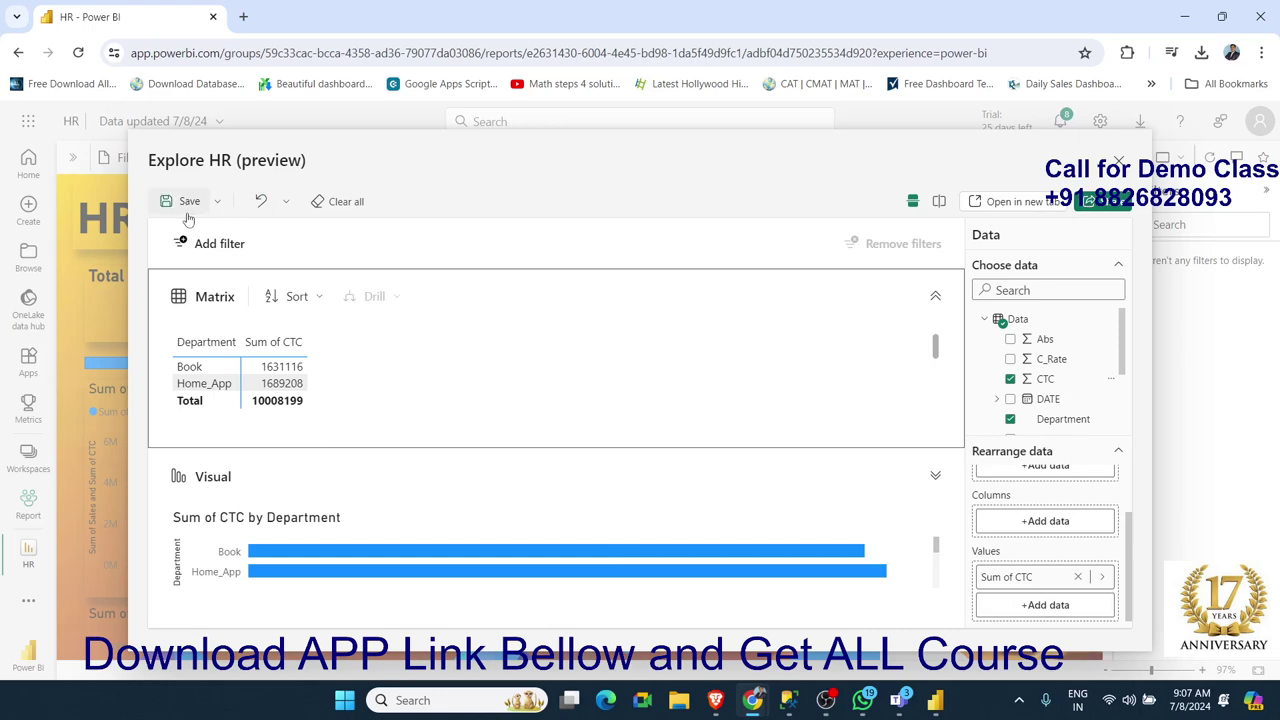
{"action": "left_click", "coordinate": [1119, 161]}
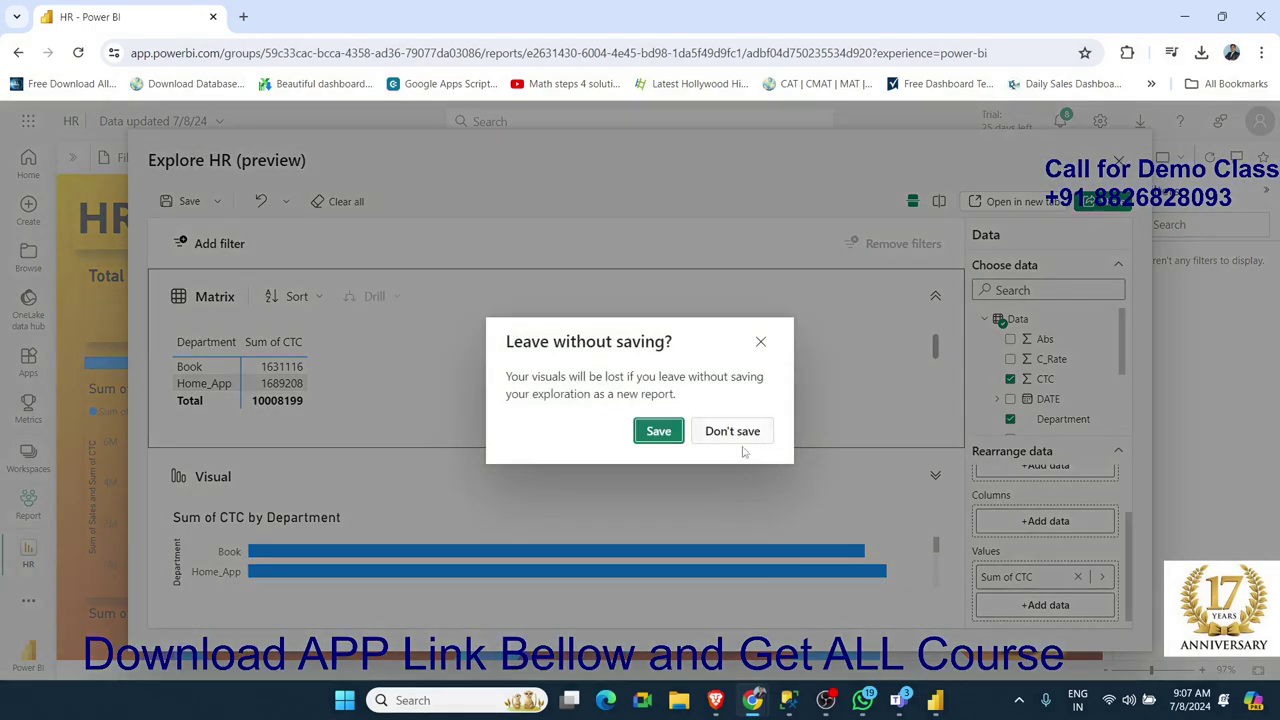
{"action": "left_click", "coordinate": [765, 348]}
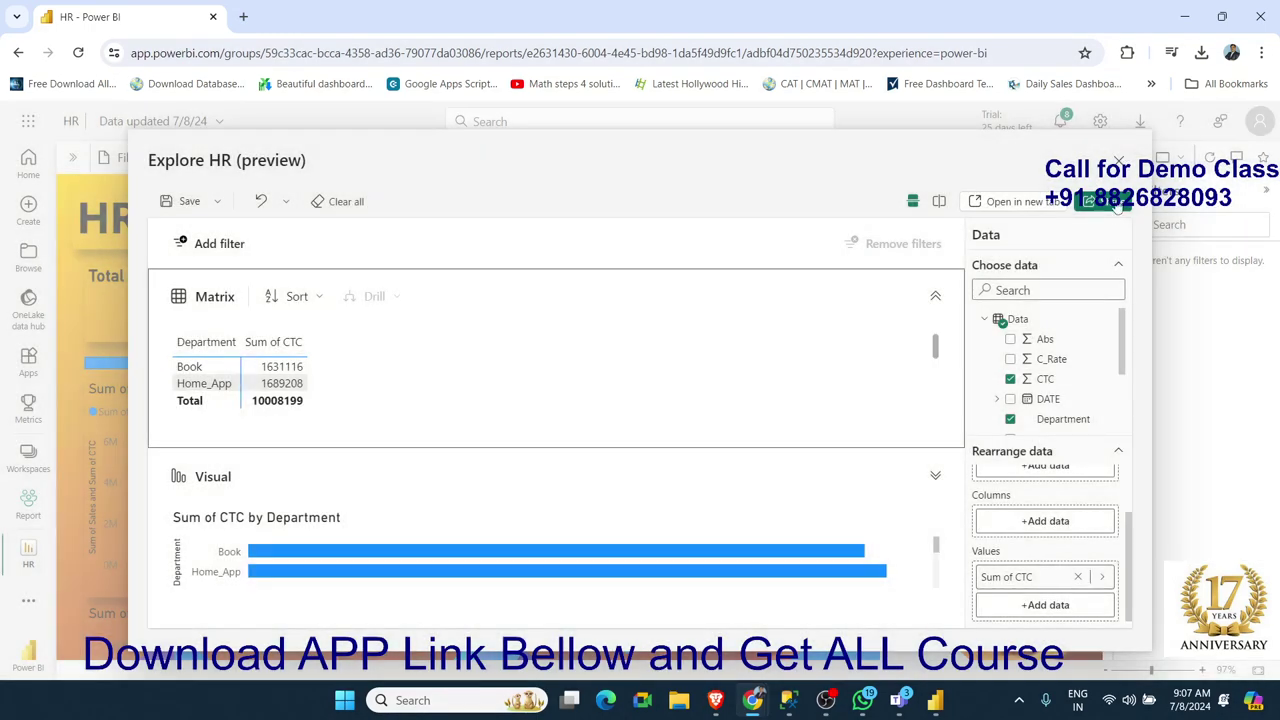
{"action": "left_click", "coordinate": [1119, 162]}
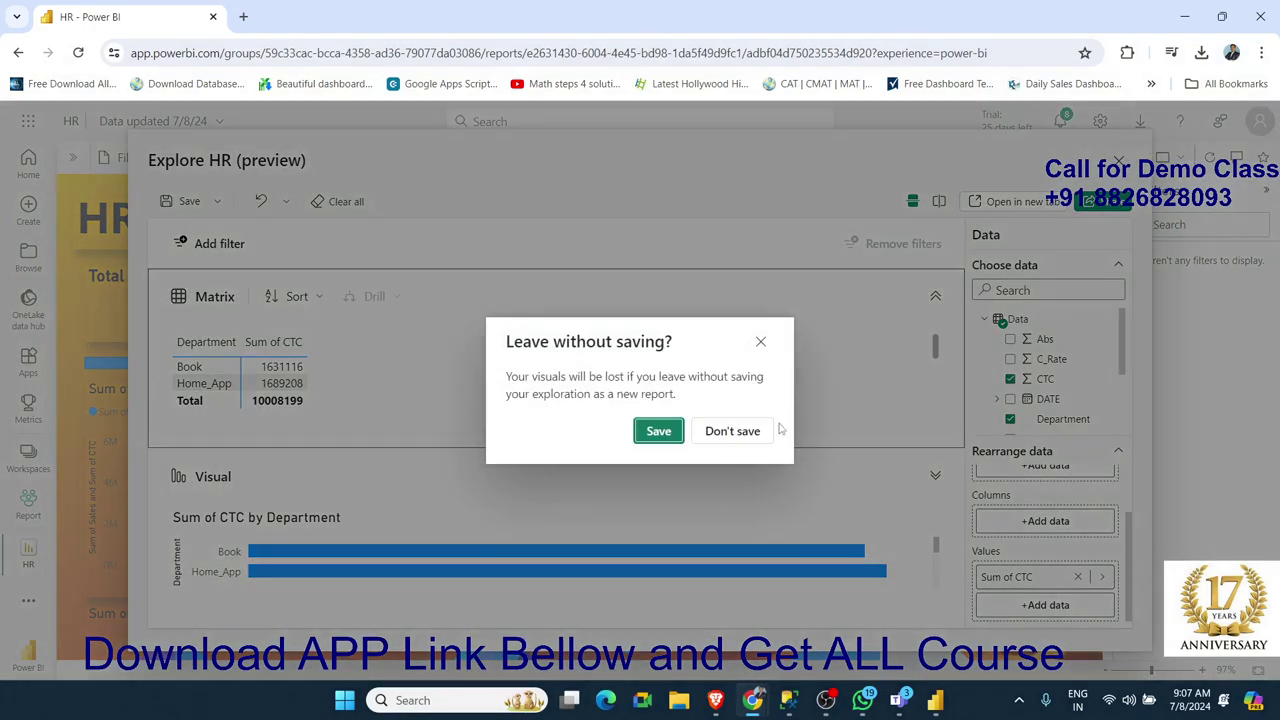
{"action": "left_click", "coordinate": [735, 431]}
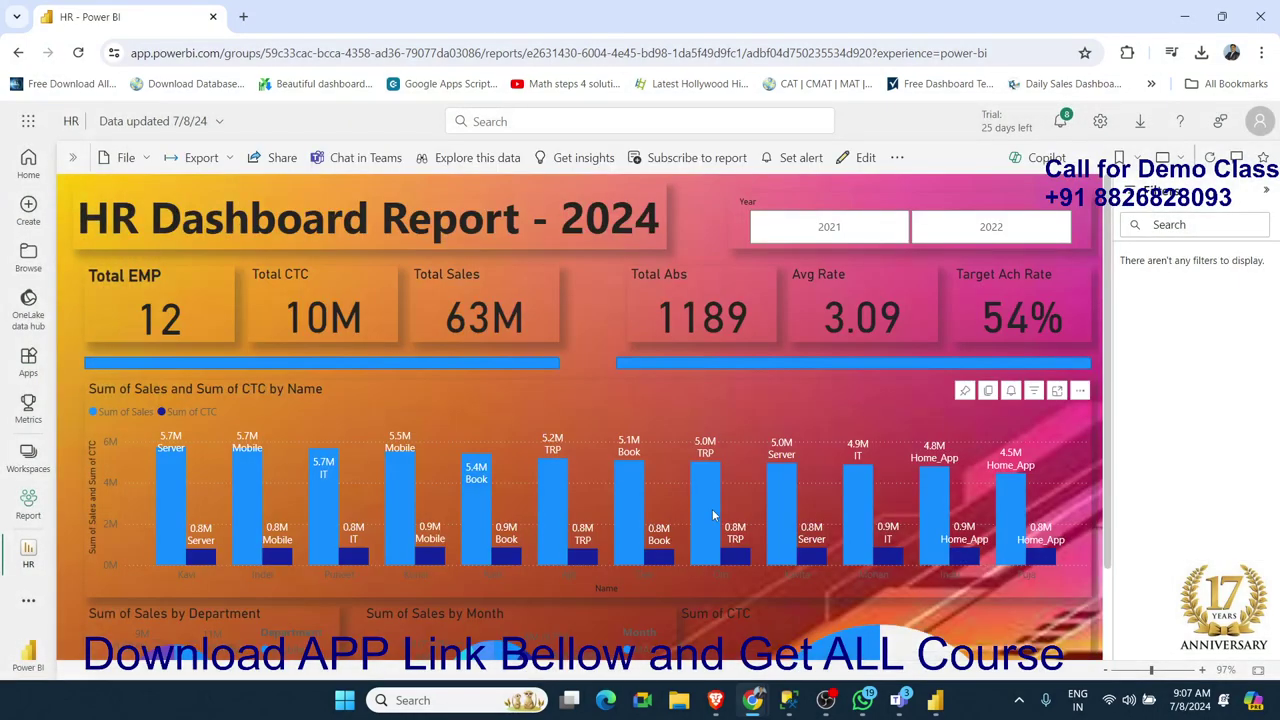
{"action": "scroll", "coordinate": [712, 509], "scroll_direction": "down", "scroll_amount": 1}
{"action": "scroll", "coordinate": [712, 509], "scroll_direction": "up", "scroll_amount": 1}
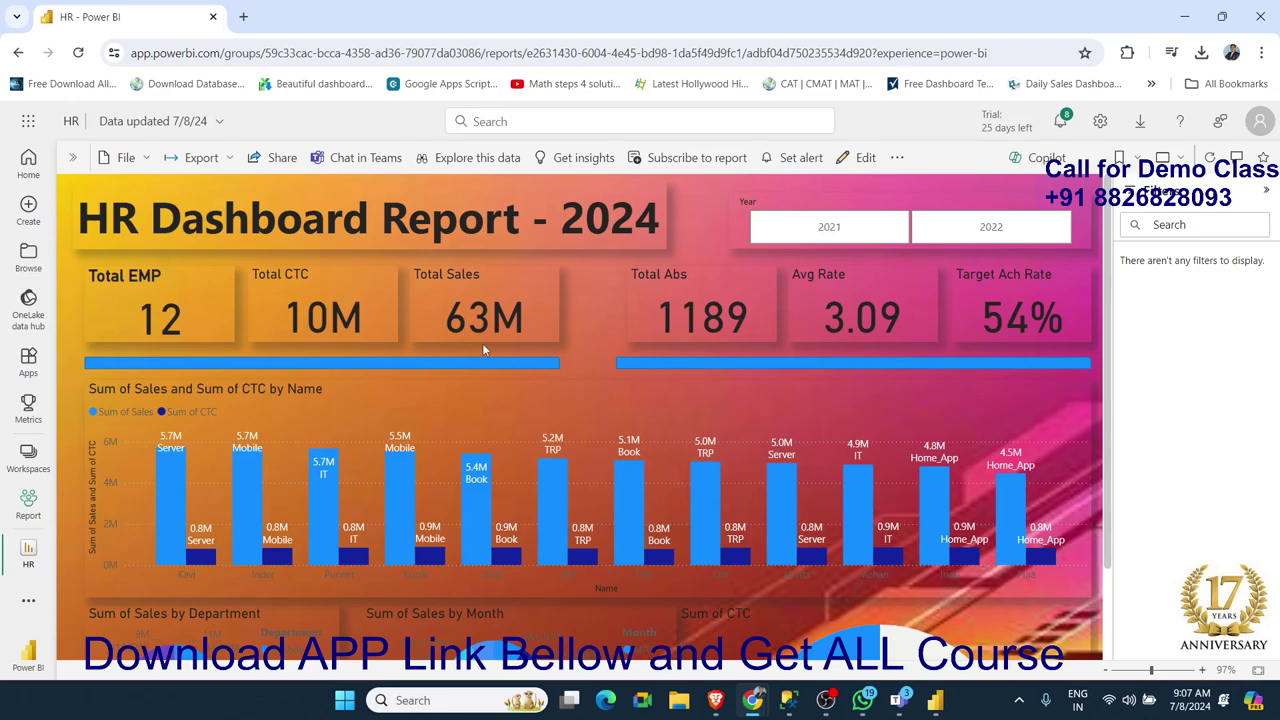
{"action": "scroll", "coordinate": [482, 343], "scroll_direction": "down", "scroll_amount": 1}
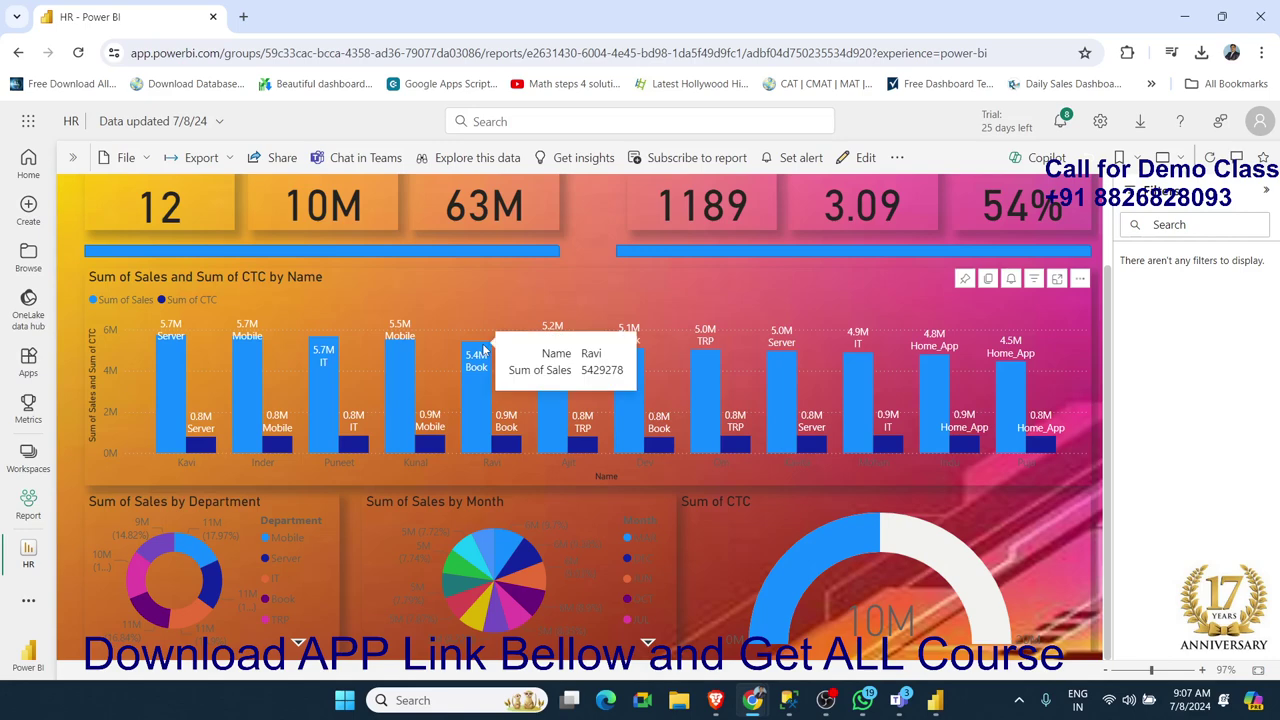
{"action": "scroll", "coordinate": [776, 550], "scroll_direction": "up", "scroll_amount": 1}
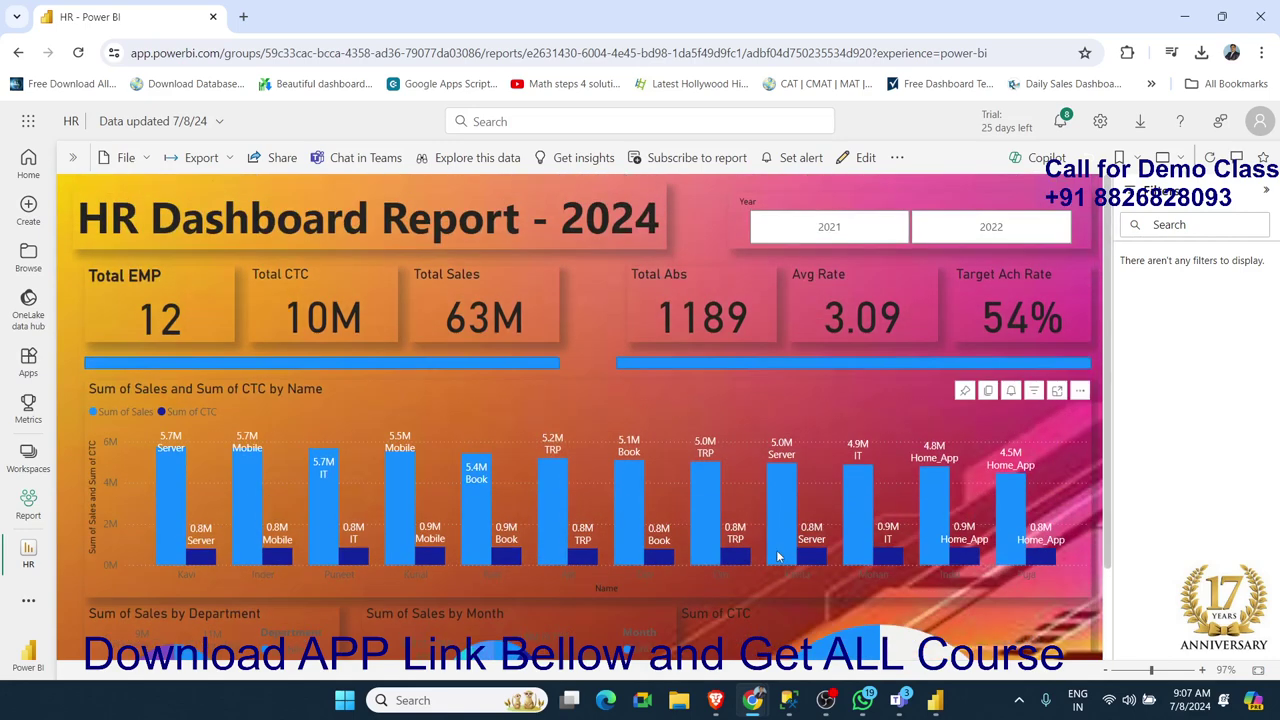
{"action": "scroll", "coordinate": [776, 556], "scroll_direction": "down", "scroll_amount": 1}
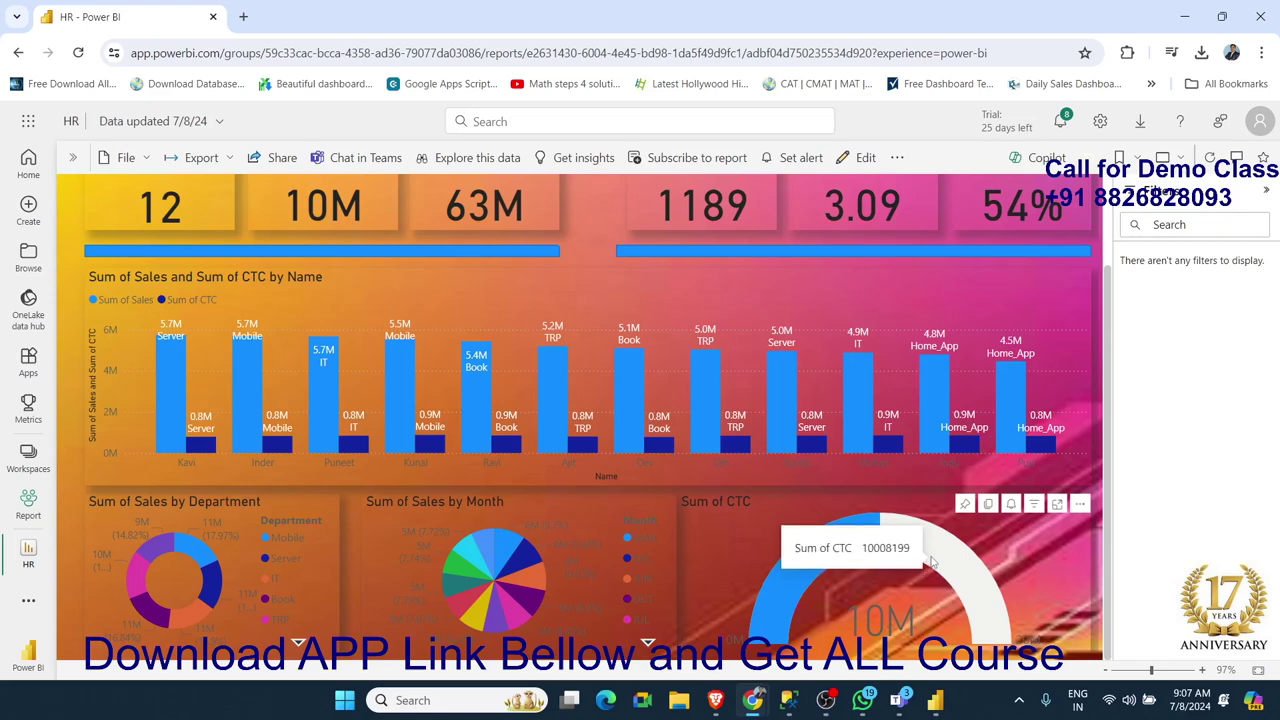
{"action": "scroll", "coordinate": [928, 558], "scroll_direction": "up", "scroll_amount": 1}
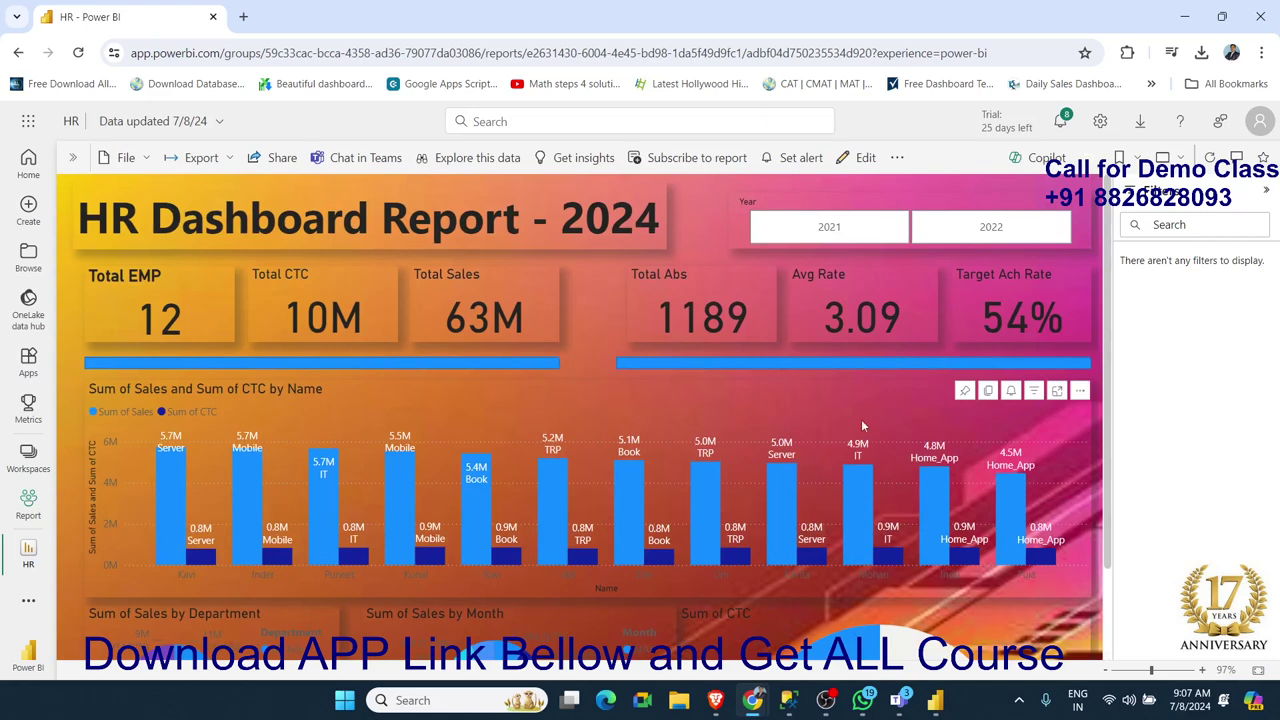
{"action": "left_click", "coordinate": [497, 170]}
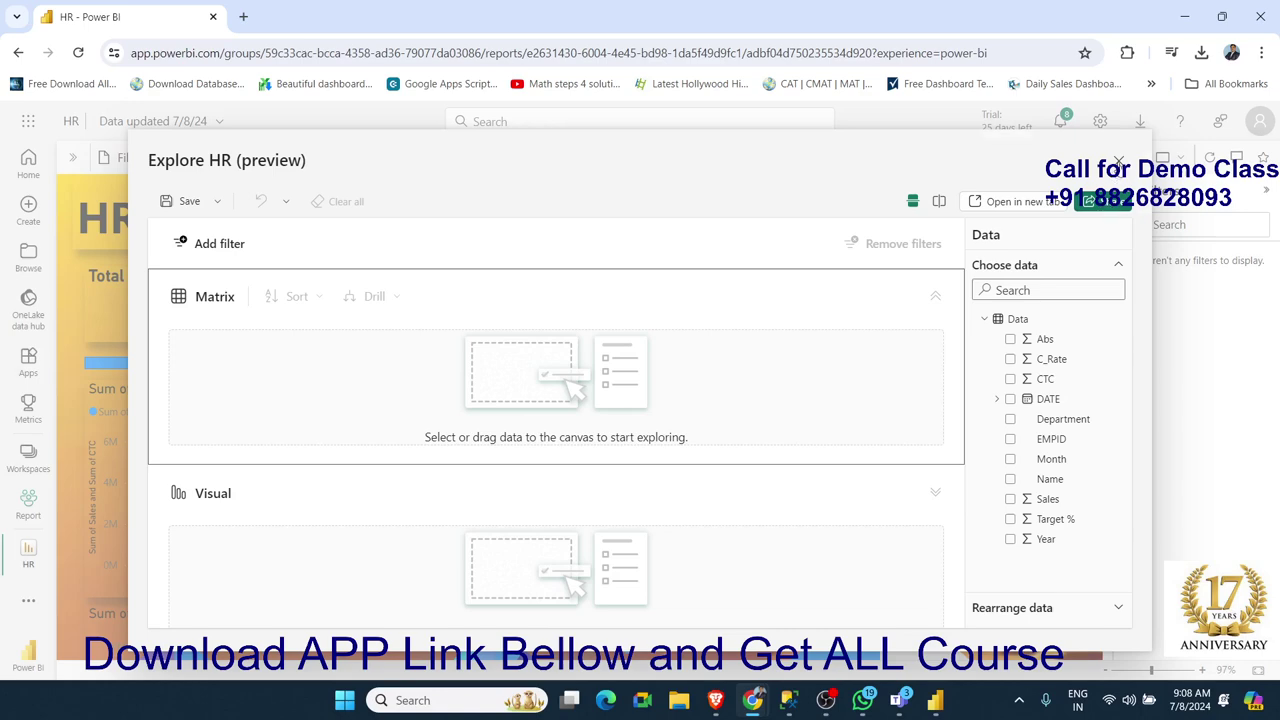
{"action": "left_click", "coordinate": [1119, 163]}
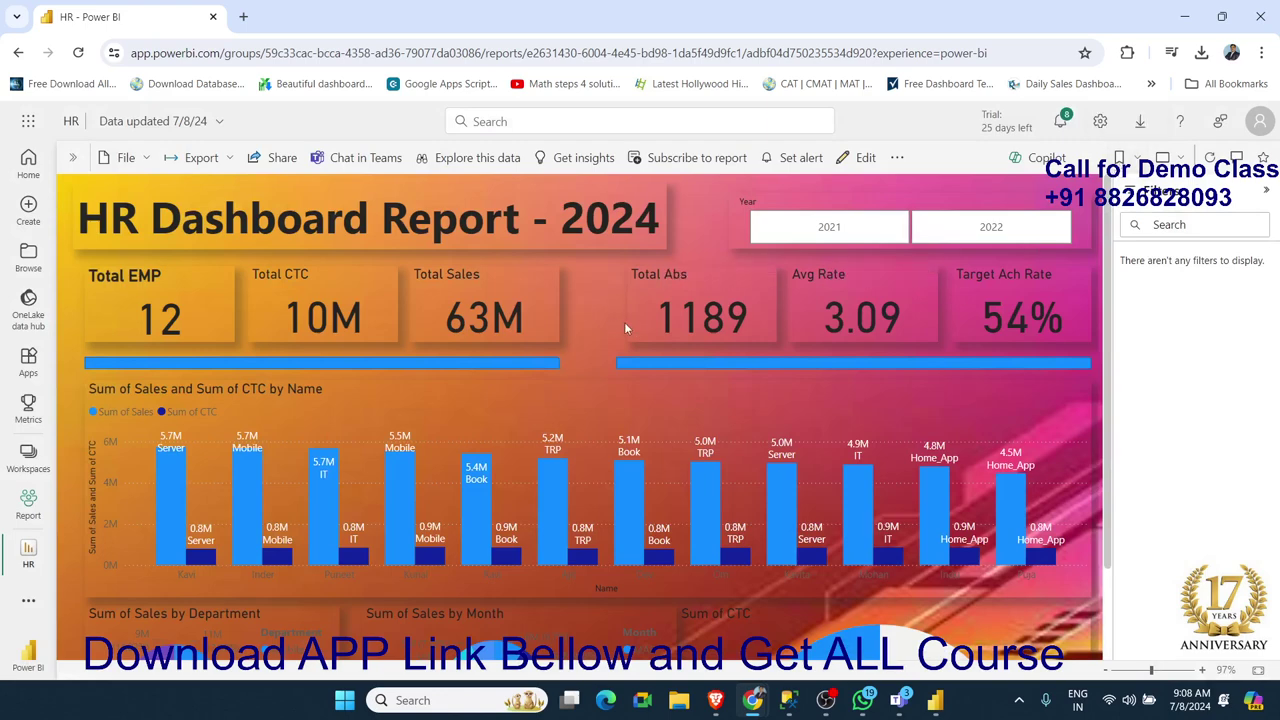
- Start a new report from an Excel (Preview) source, toggling between Upload file and Link to file
{"action": "left_click", "coordinate": [24, 212]}
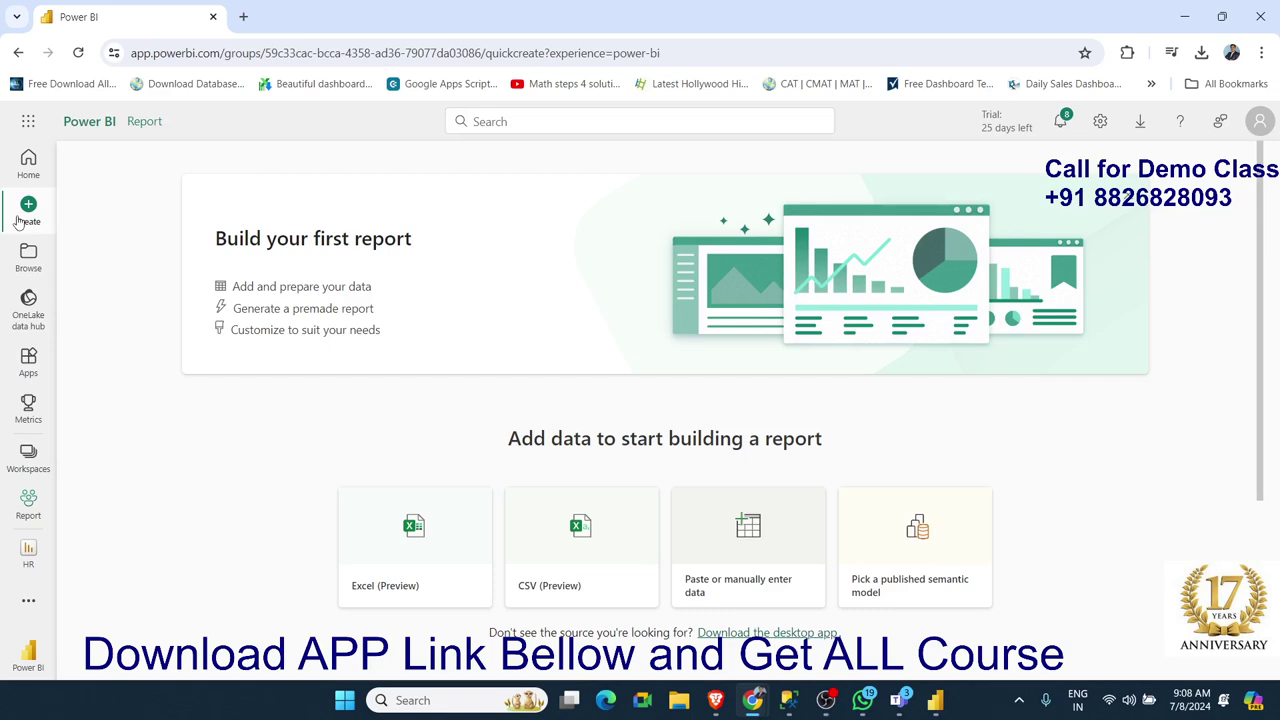
{"action": "left_click", "coordinate": [385, 541]}
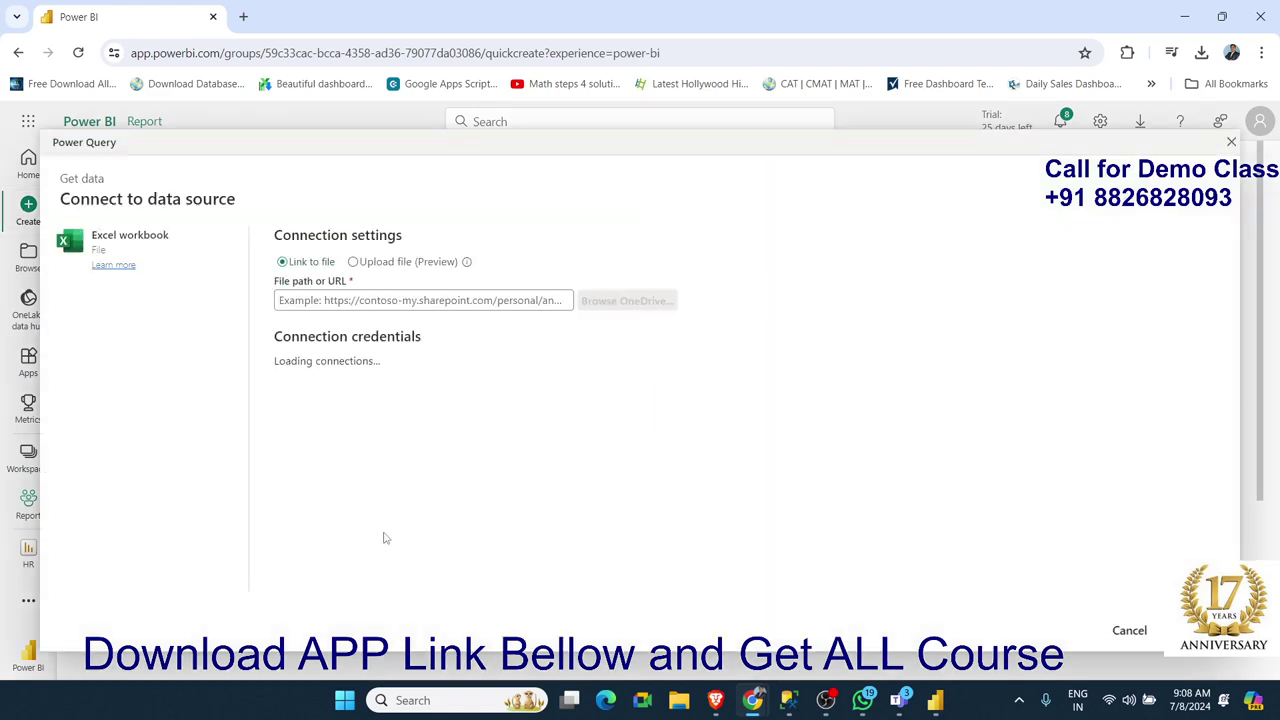
{"action": "left_click", "coordinate": [353, 264]}
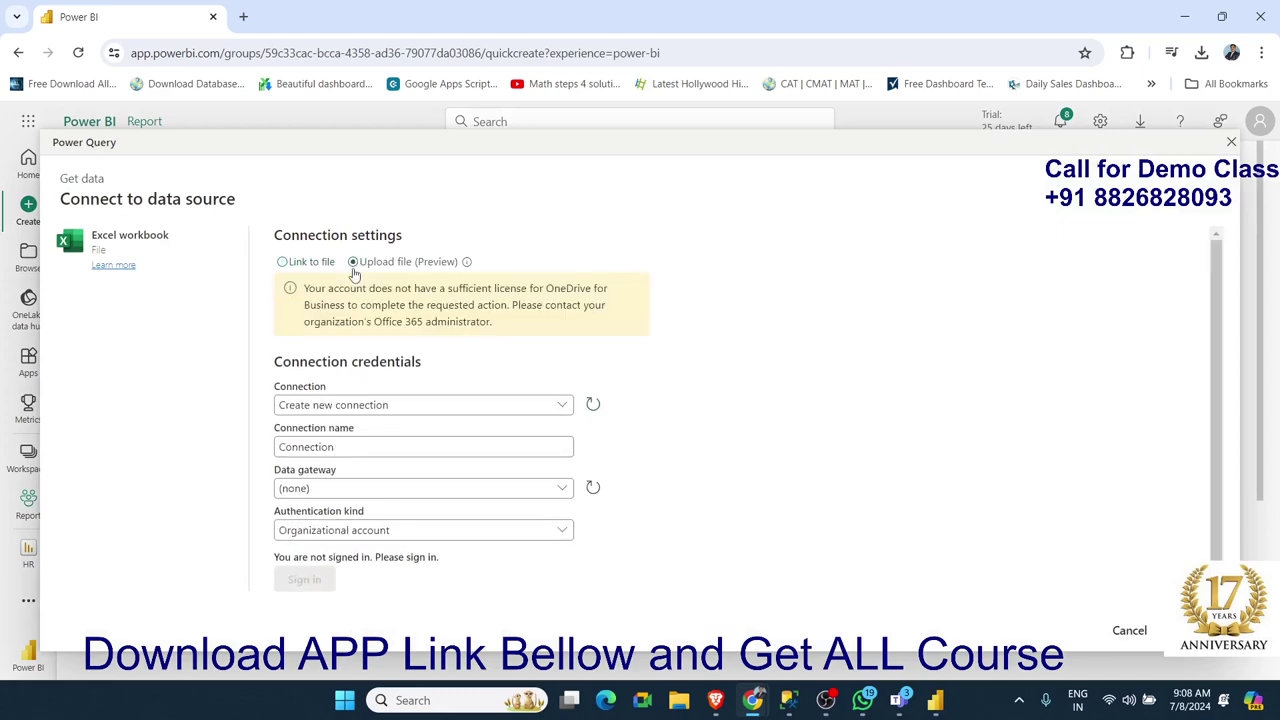
{"action": "triple_click", "coordinate": [346, 287]}
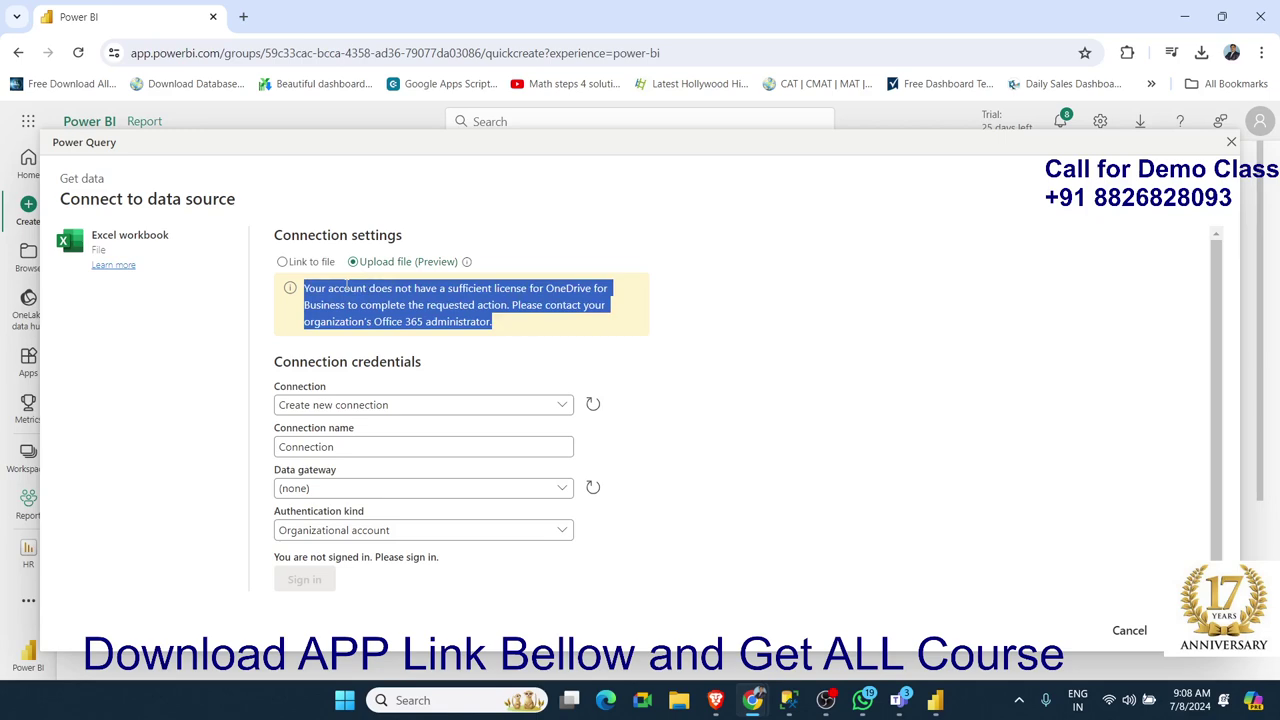
{"action": "left_click", "coordinate": [282, 262]}
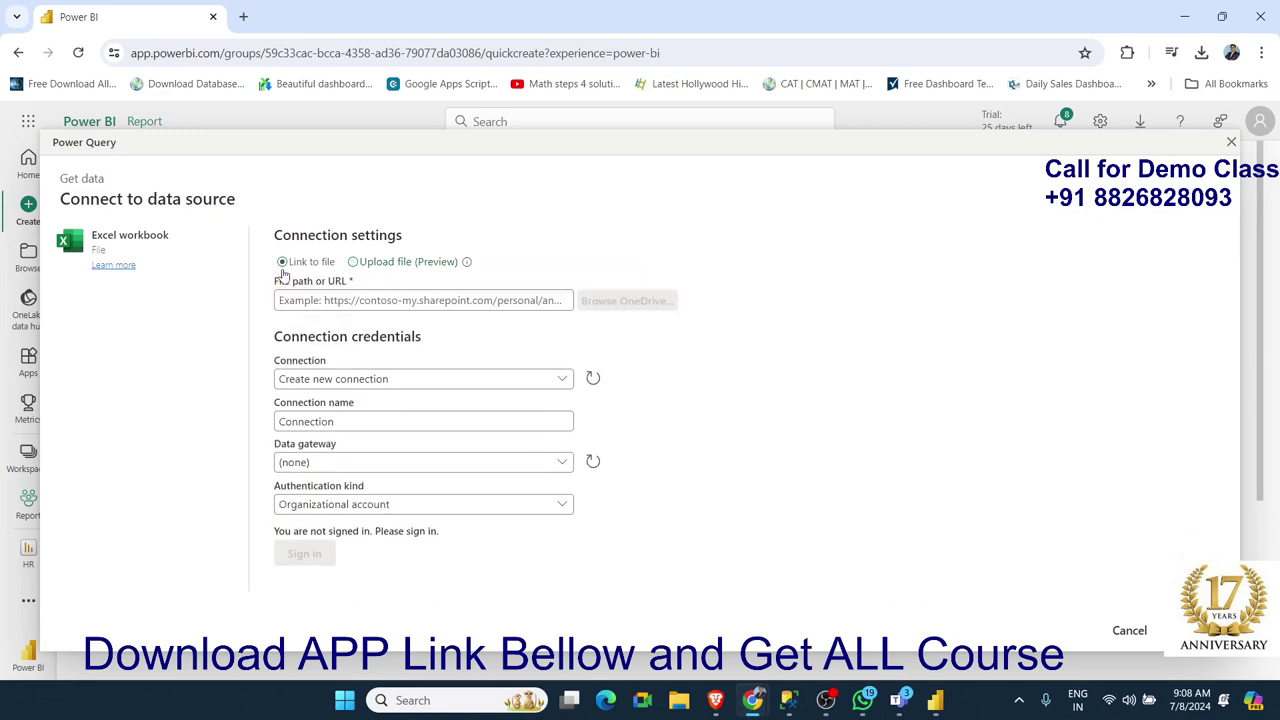
{"action": "left_click", "coordinate": [302, 305]}
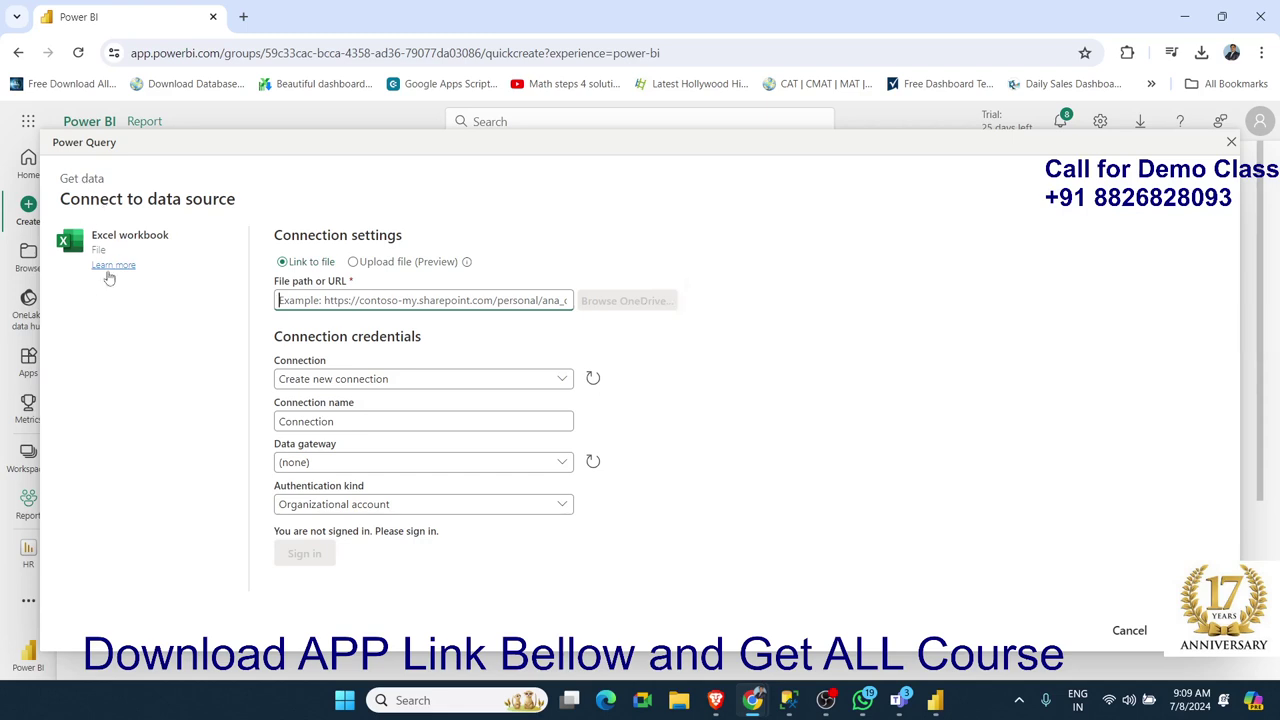
{"action": "left_click", "coordinate": [1128, 631]}
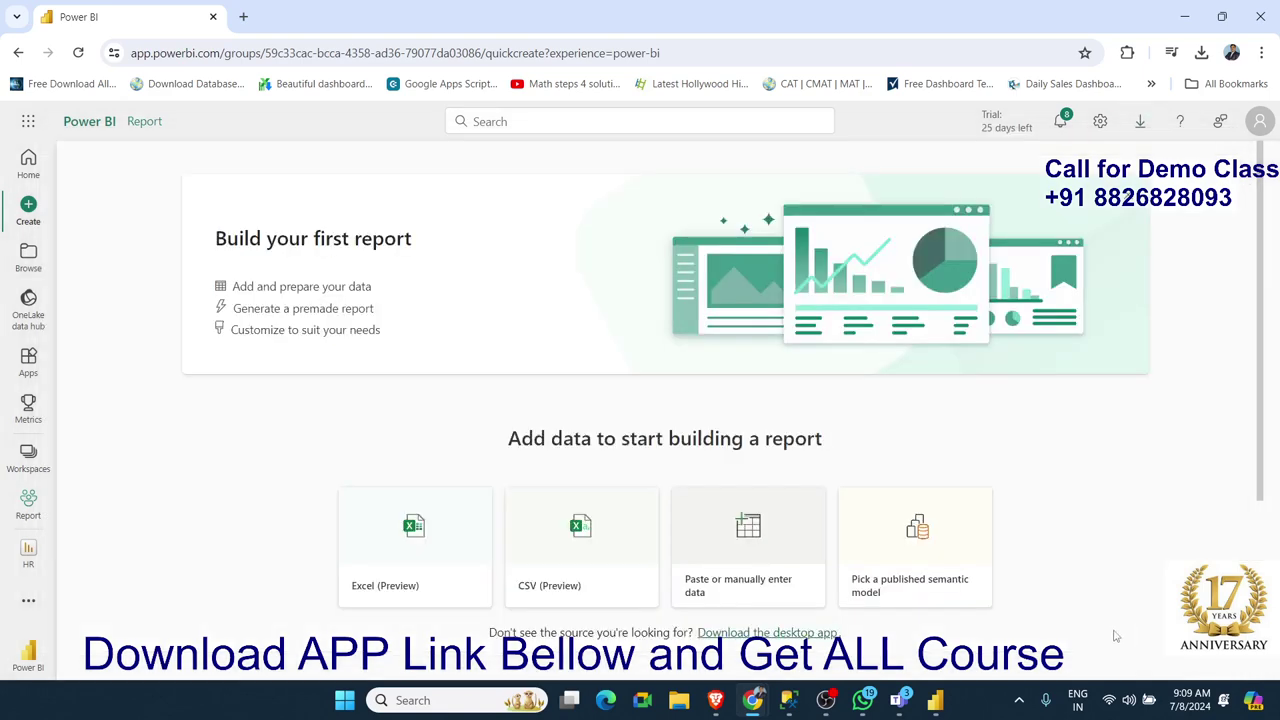
{"action": "left_click", "coordinate": [606, 566]}
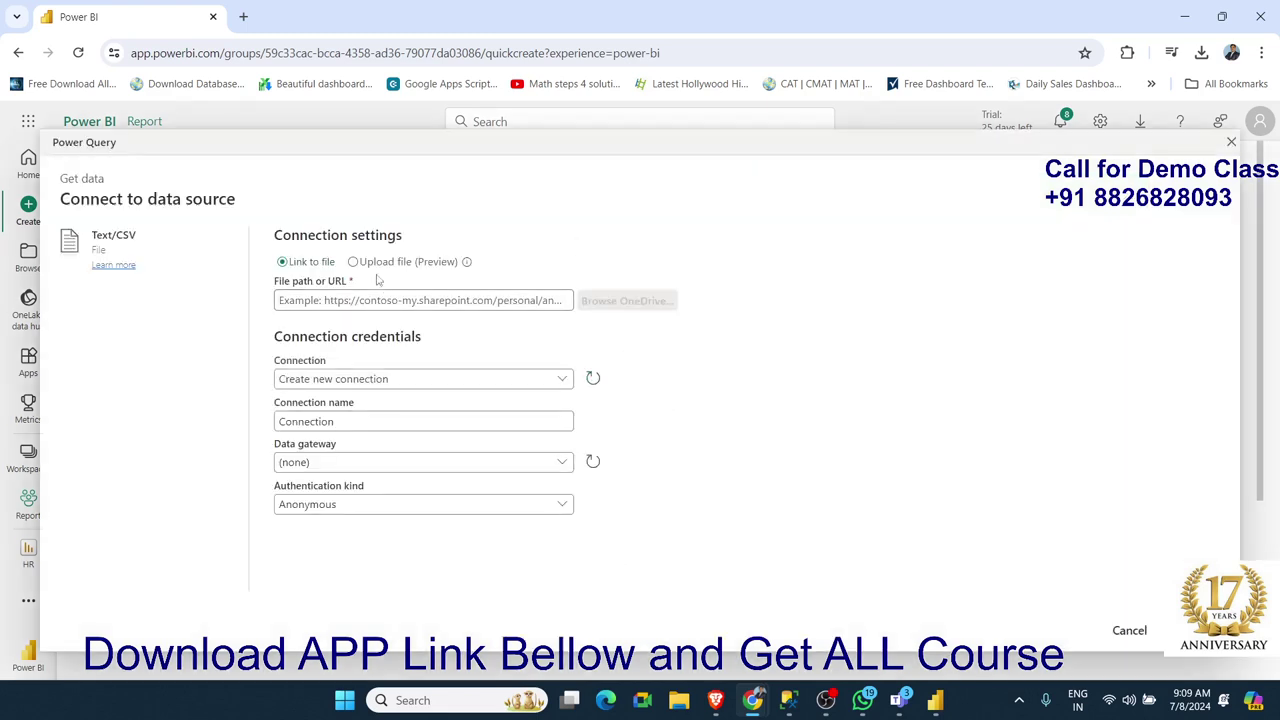
{"action": "left_click", "coordinate": [1130, 631]}
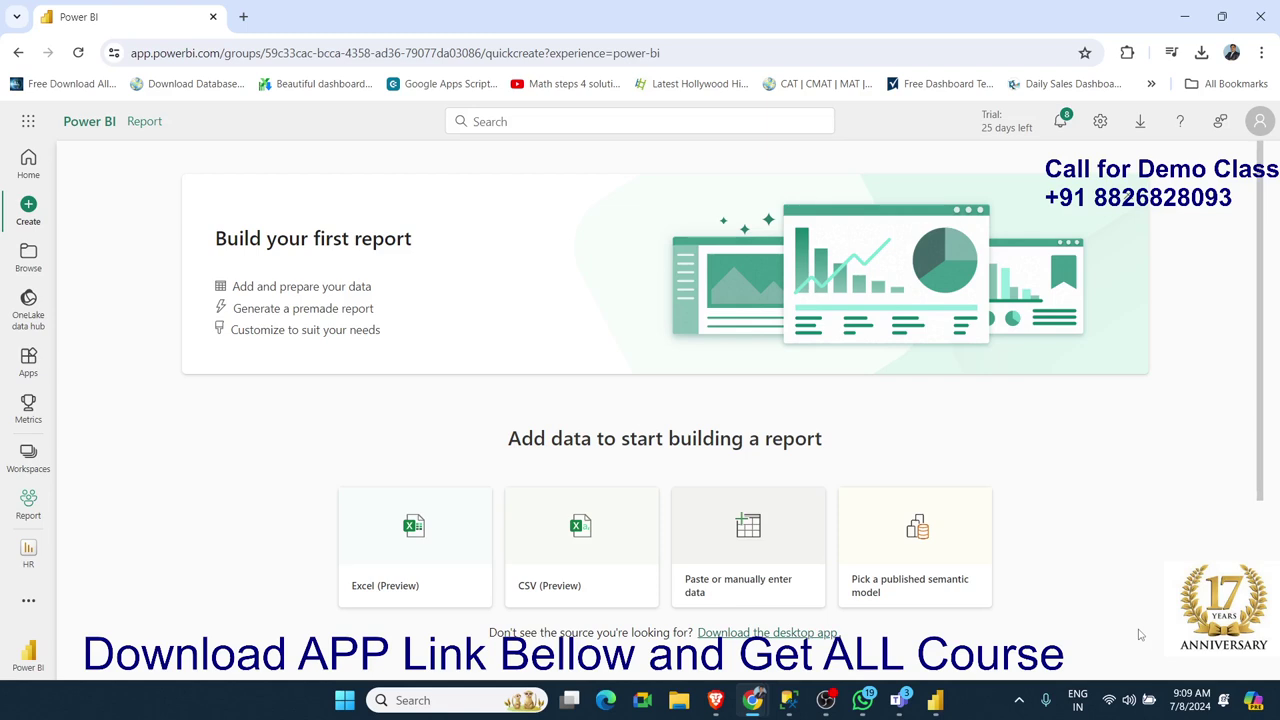
- Open the blank Enter data table for pasting or entering data manually
{"action": "left_click", "coordinate": [781, 568]}
{"action": "mouse_move", "coordinate": [784, 690]}
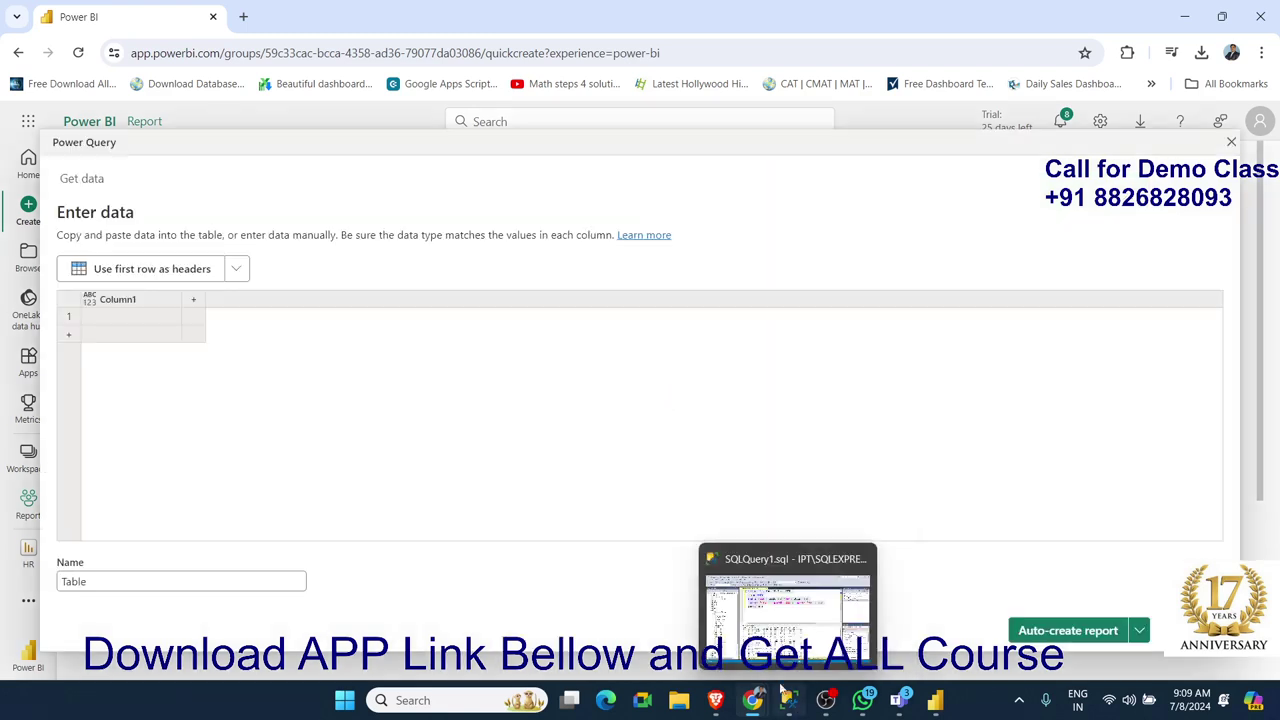
{"action": "key", "text": "super"}
{"action": "type", "text": "e"}
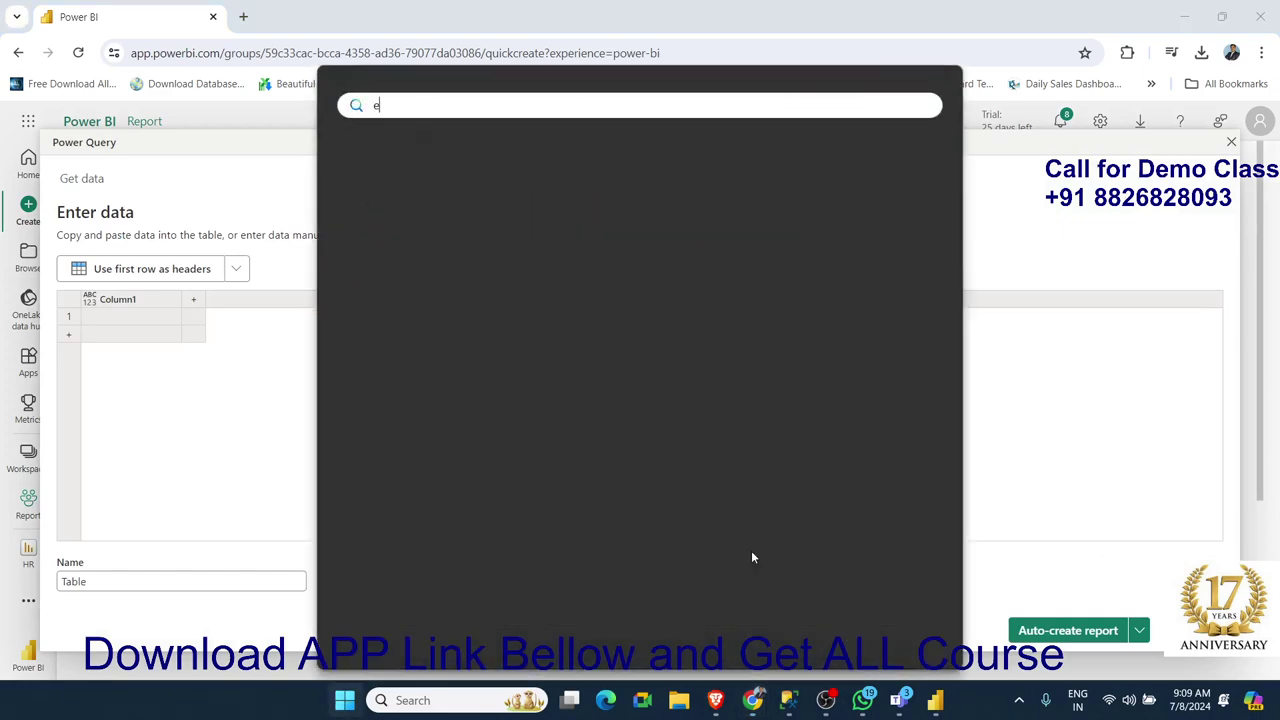
{"action": "type", "text": "x"}
{"action": "key", "text": "Escape"}
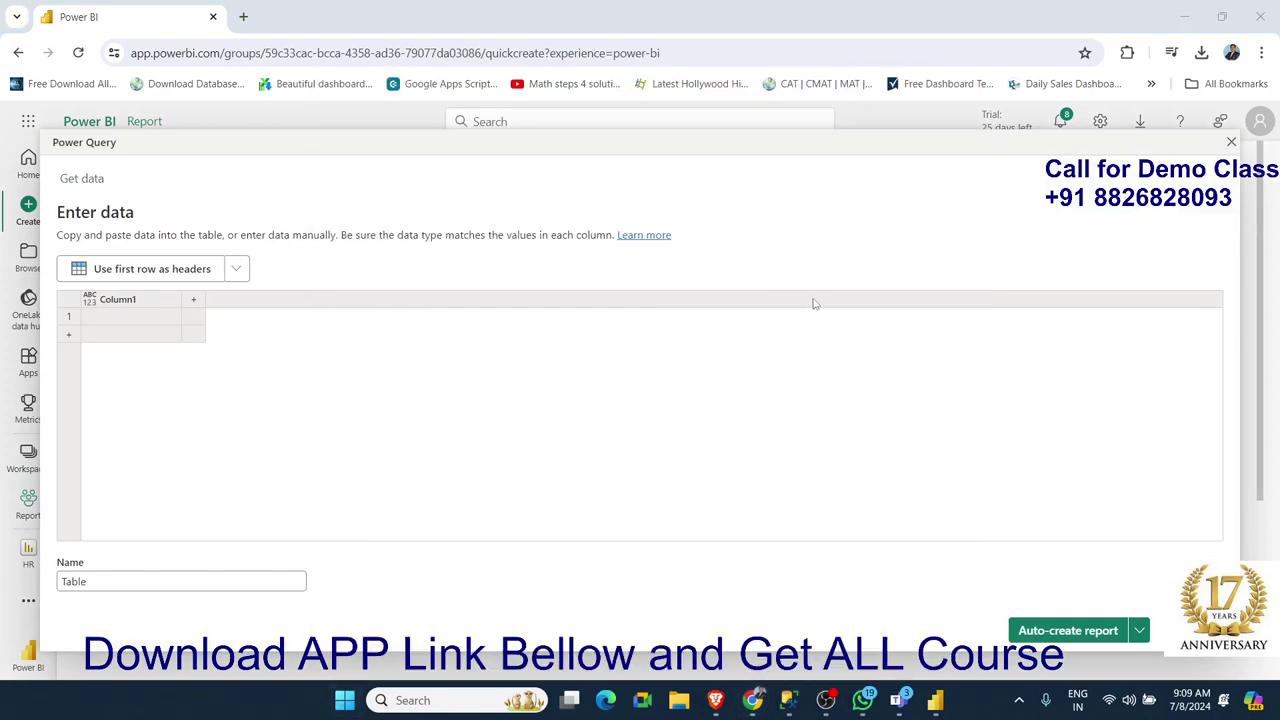
- Copy all data from the BI-Table workbook in Excel and return to the browser
{"action": "mouse_move", "coordinate": [936, 702]}
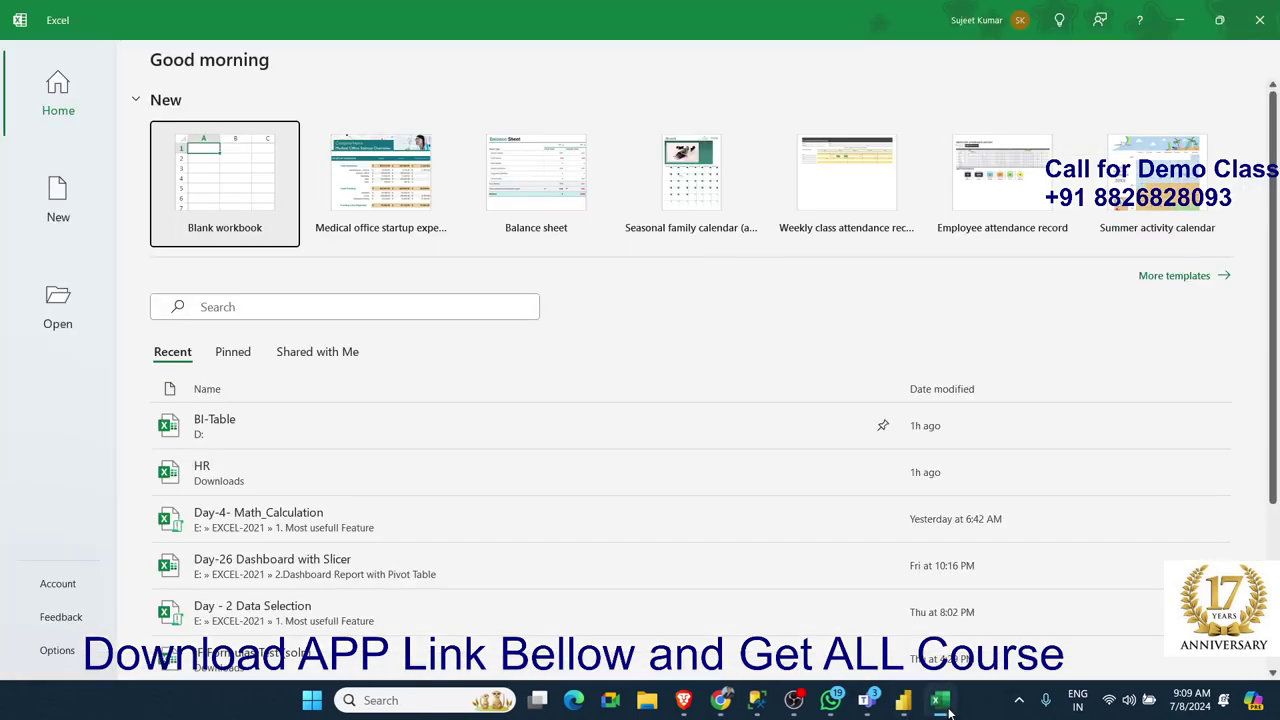
{"action": "left_click", "coordinate": [230, 430]}
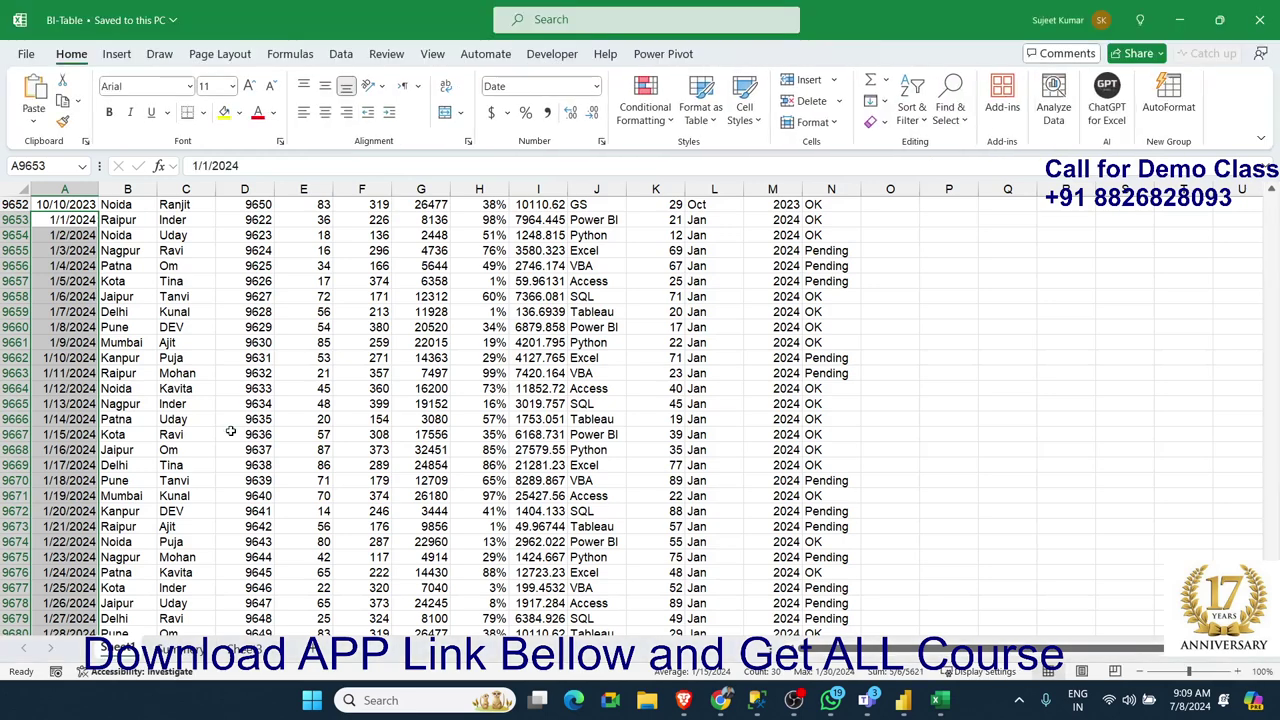
{"action": "key", "text": "ctrl+shift+End"}
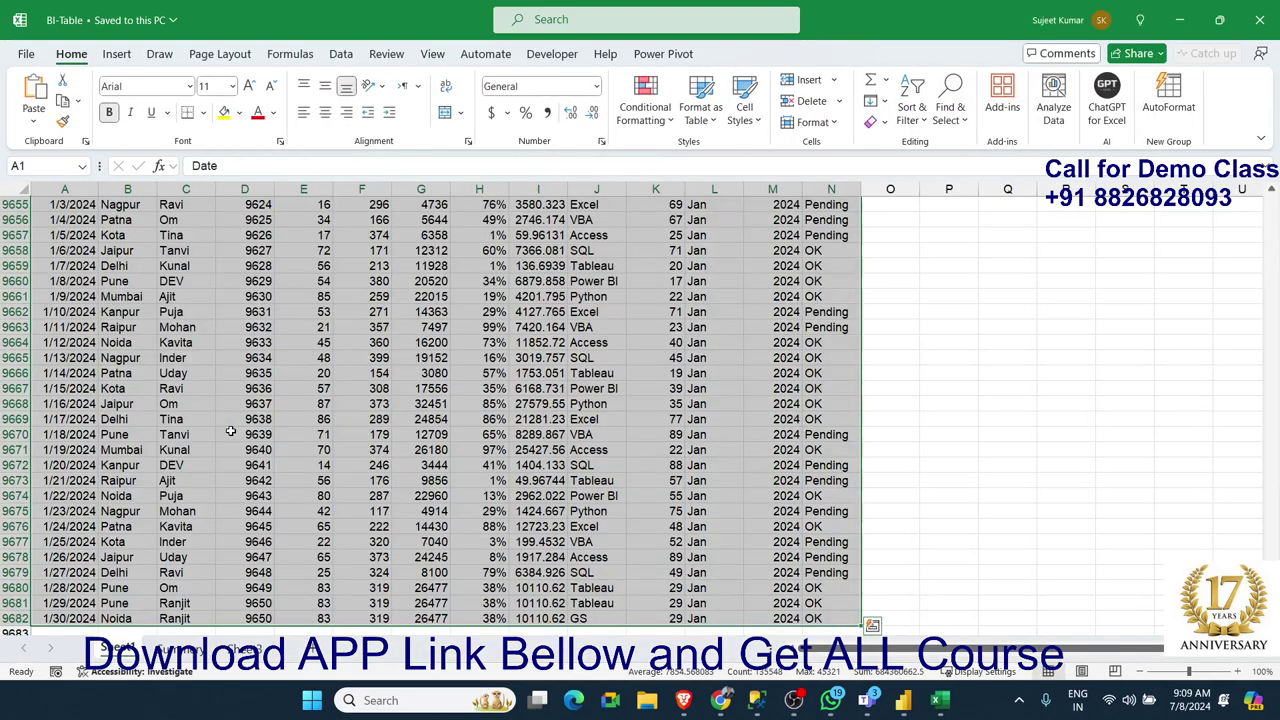
{"action": "key", "text": "ctrl+c"}
{"action": "key", "text": "alt+Tab"}
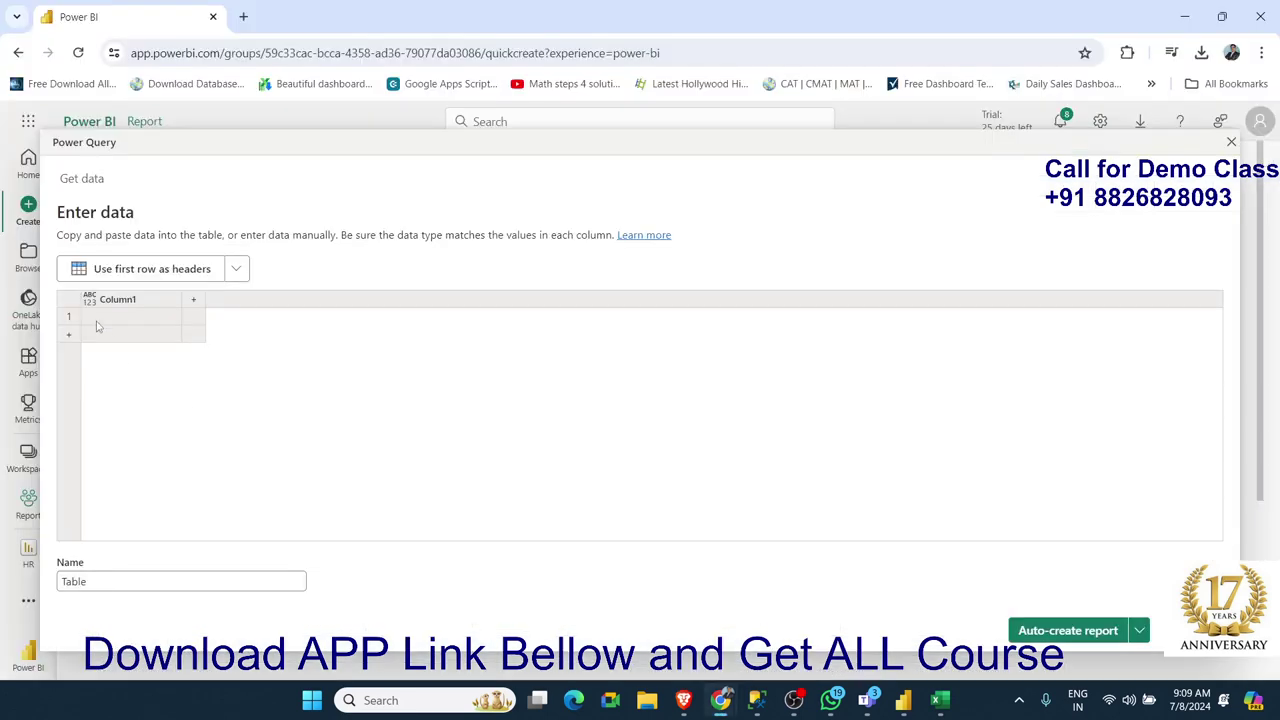
- Paste the Excel data, promote the first row to headers, and name the table ANS
{"action": "left_click", "coordinate": [69, 304]}
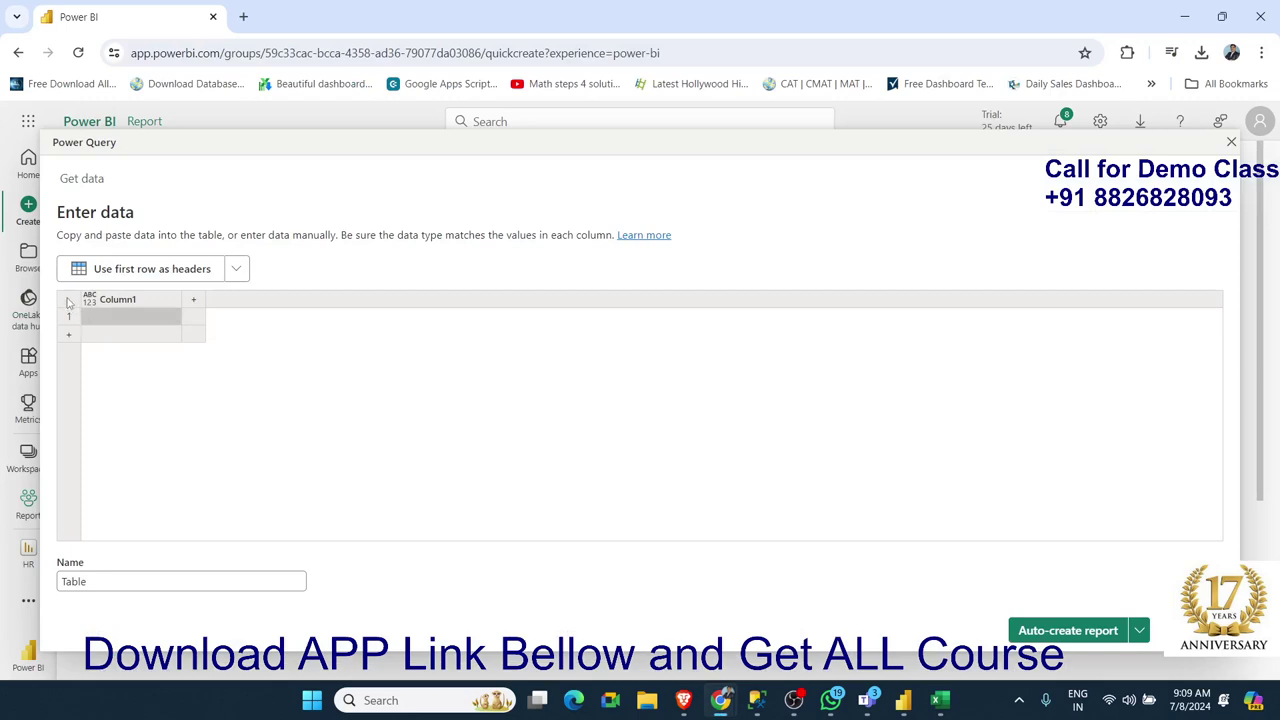
{"action": "key", "text": "ctrl+v"}
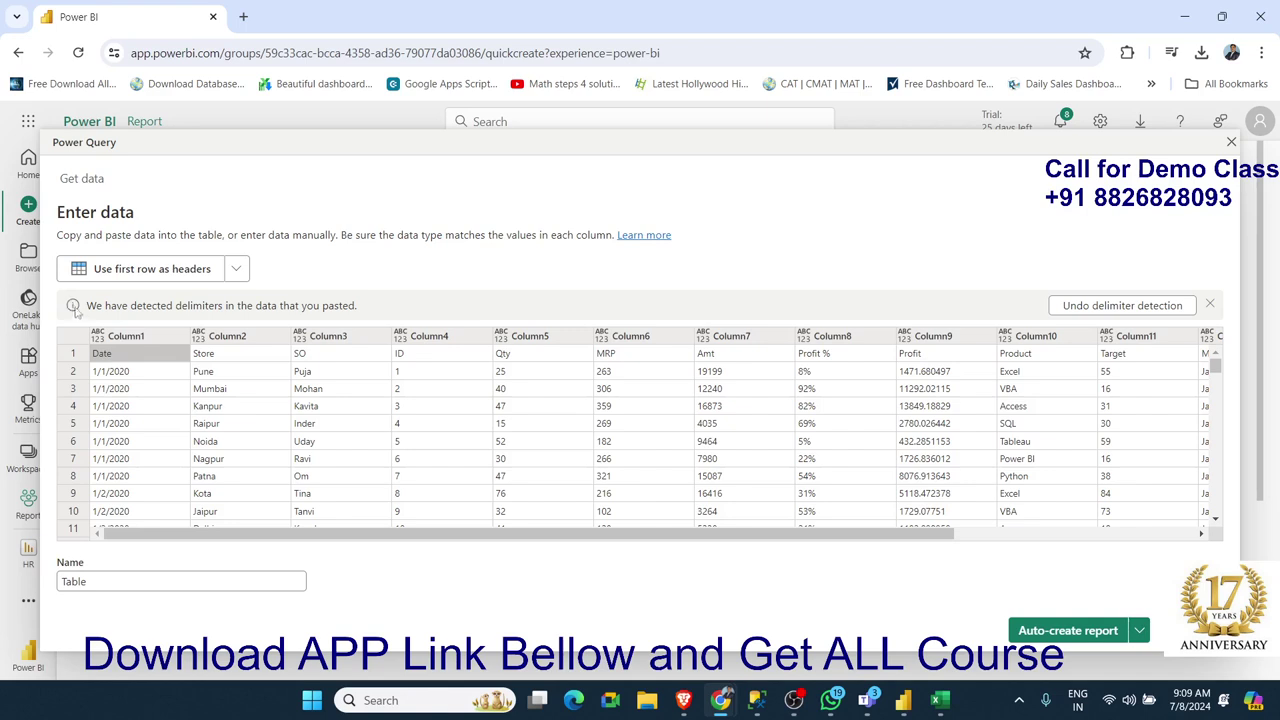
{"action": "left_click", "coordinate": [142, 270]}
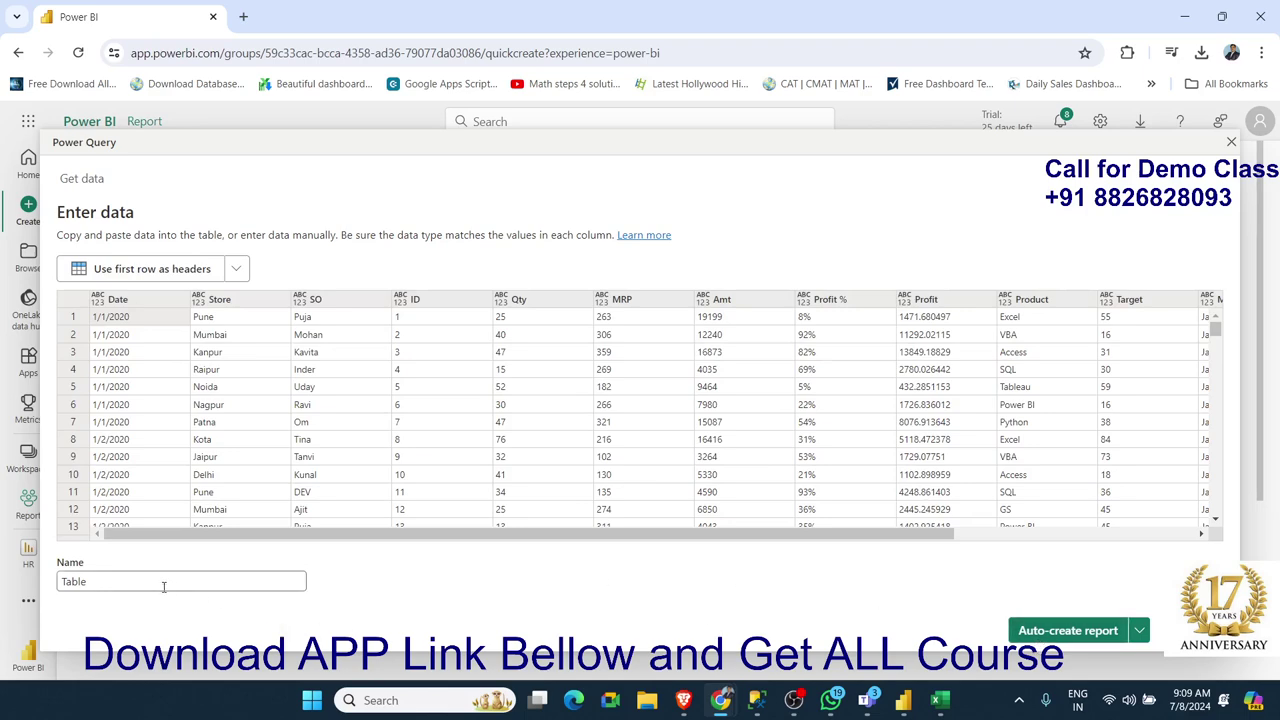
{"action": "double_click", "coordinate": [92, 580]}
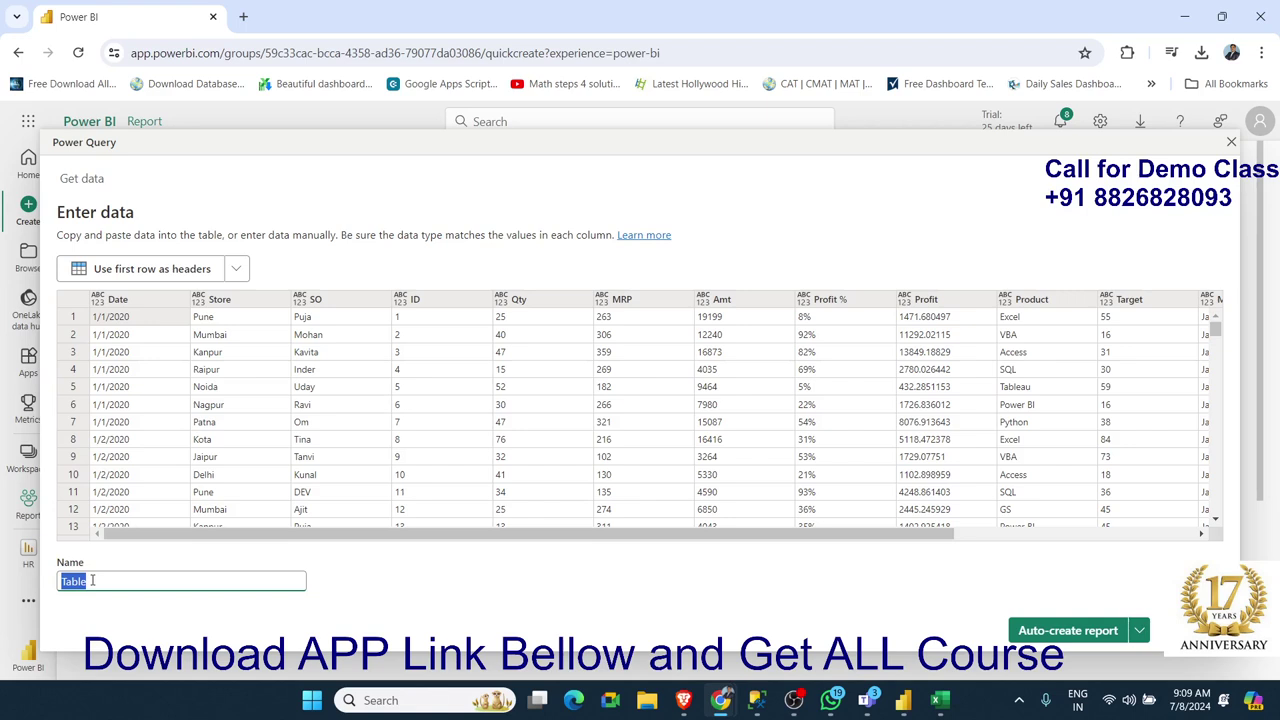
{"action": "type", "text": "ANS"}
- Auto-create a report from the ANS table
{"action": "left_click", "coordinate": [1138, 632]}
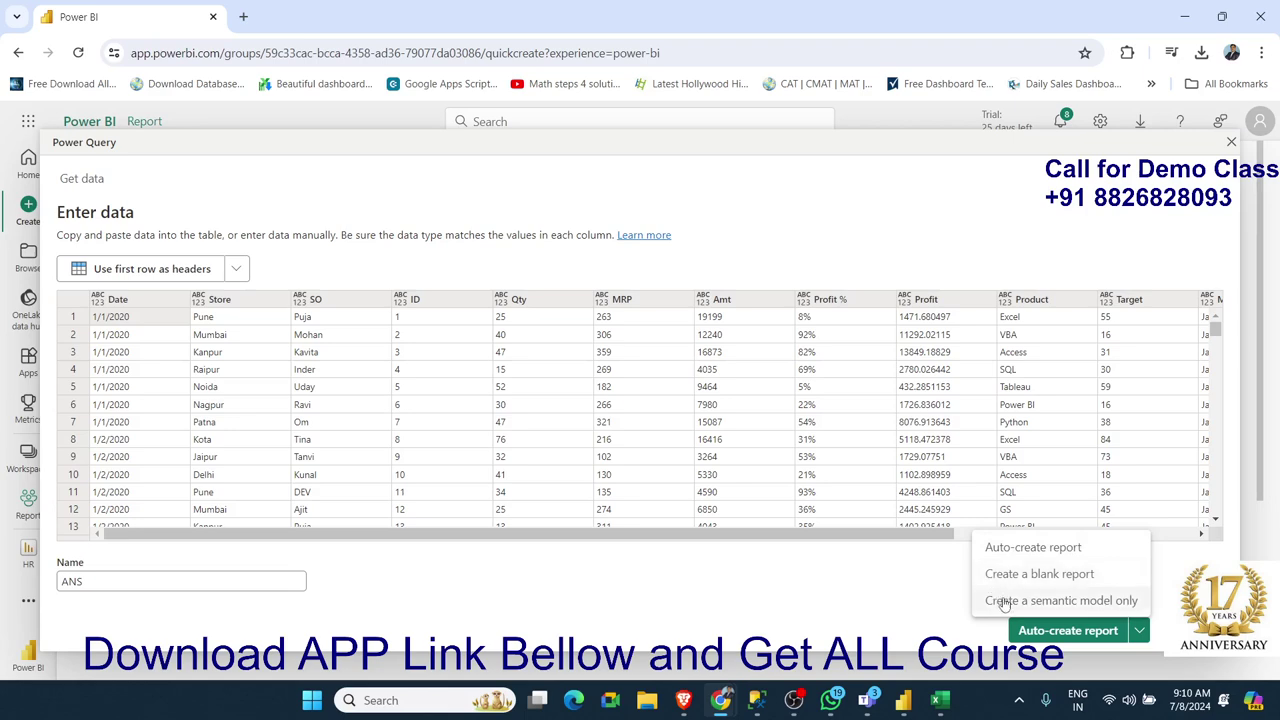
{"action": "left_click", "coordinate": [895, 593]}
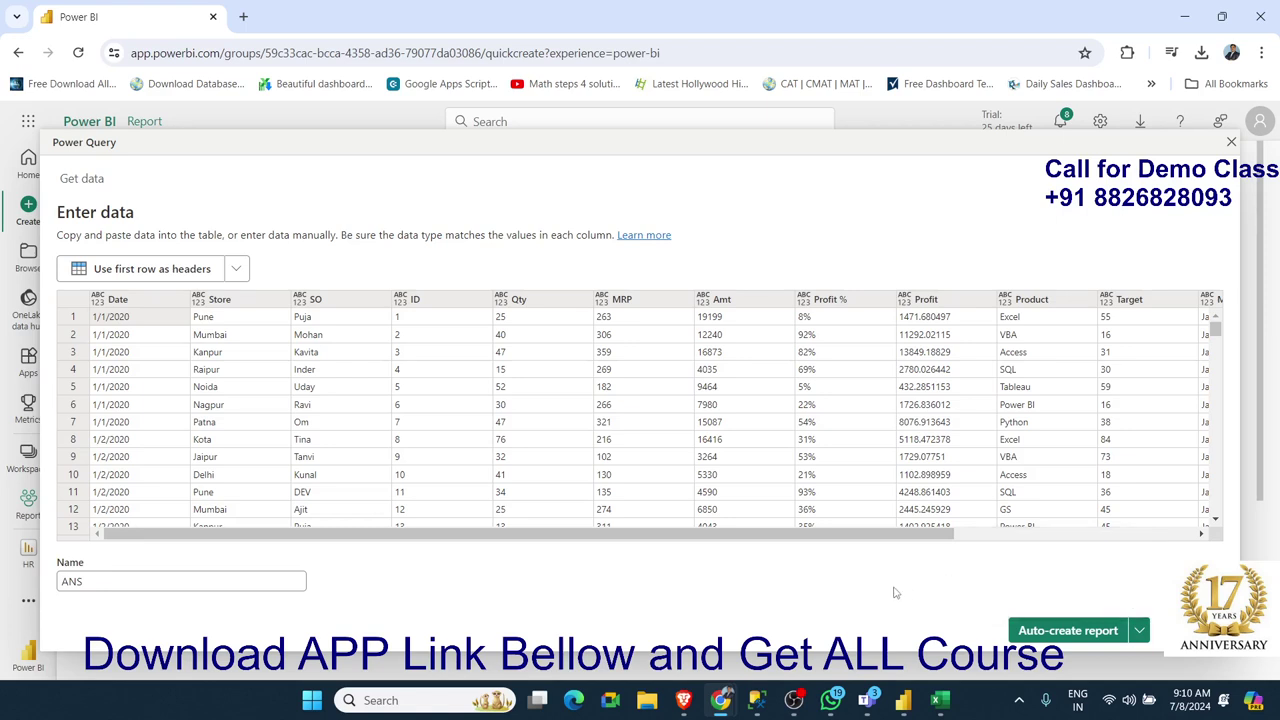
{"action": "left_click", "coordinate": [1043, 630]}
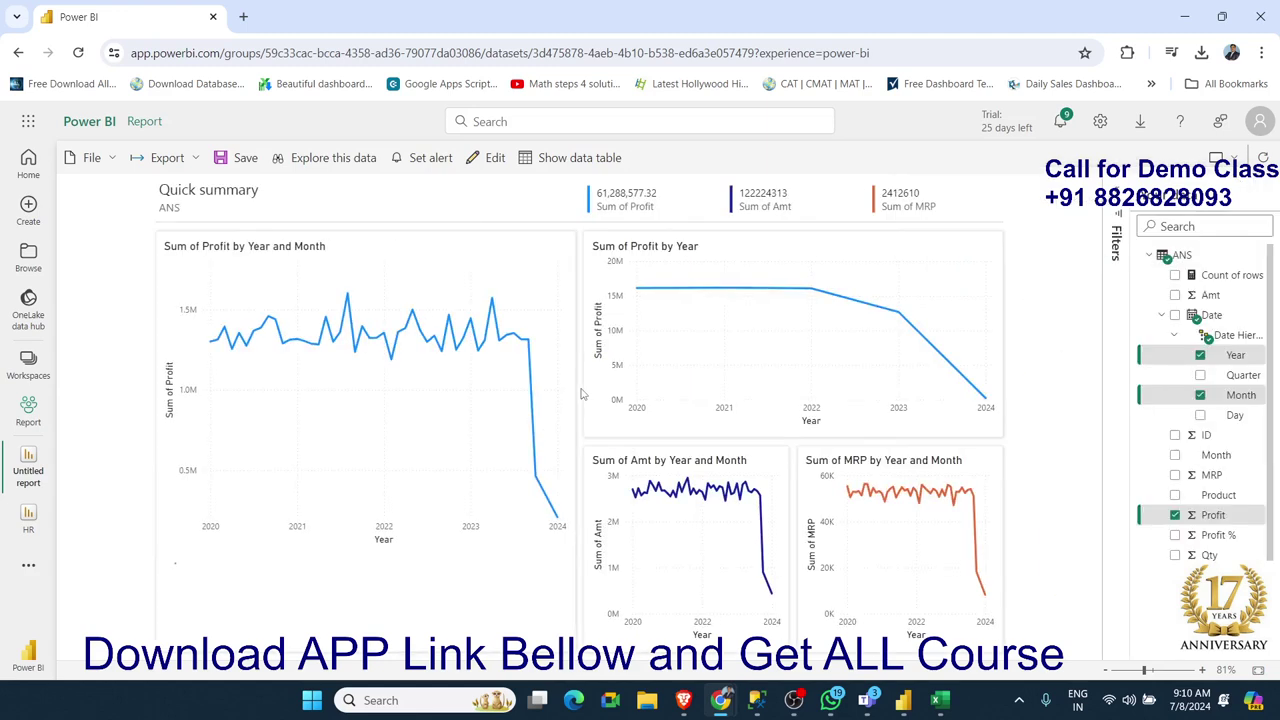
- Review the quick summary's Profit, Amt and MRP charts, then request edit mode
{"action": "mouse_move", "coordinate": [770, 497]}
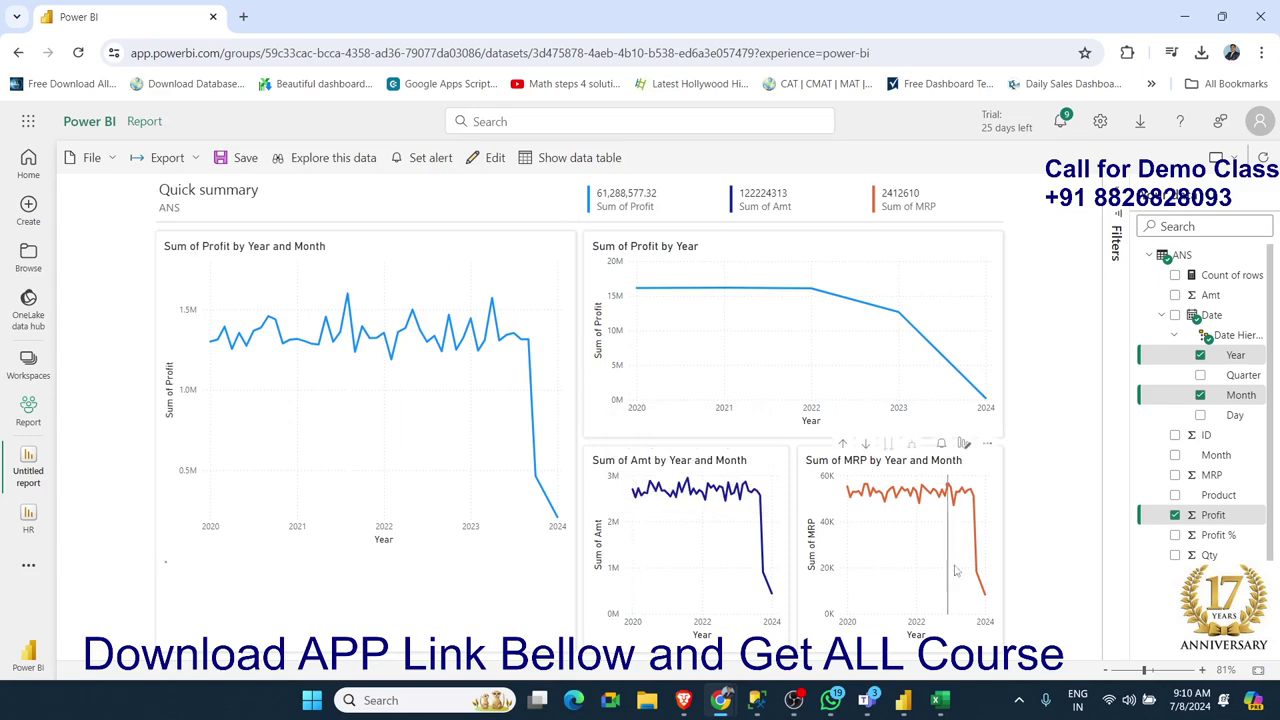
{"action": "left_click", "coordinate": [487, 163]}
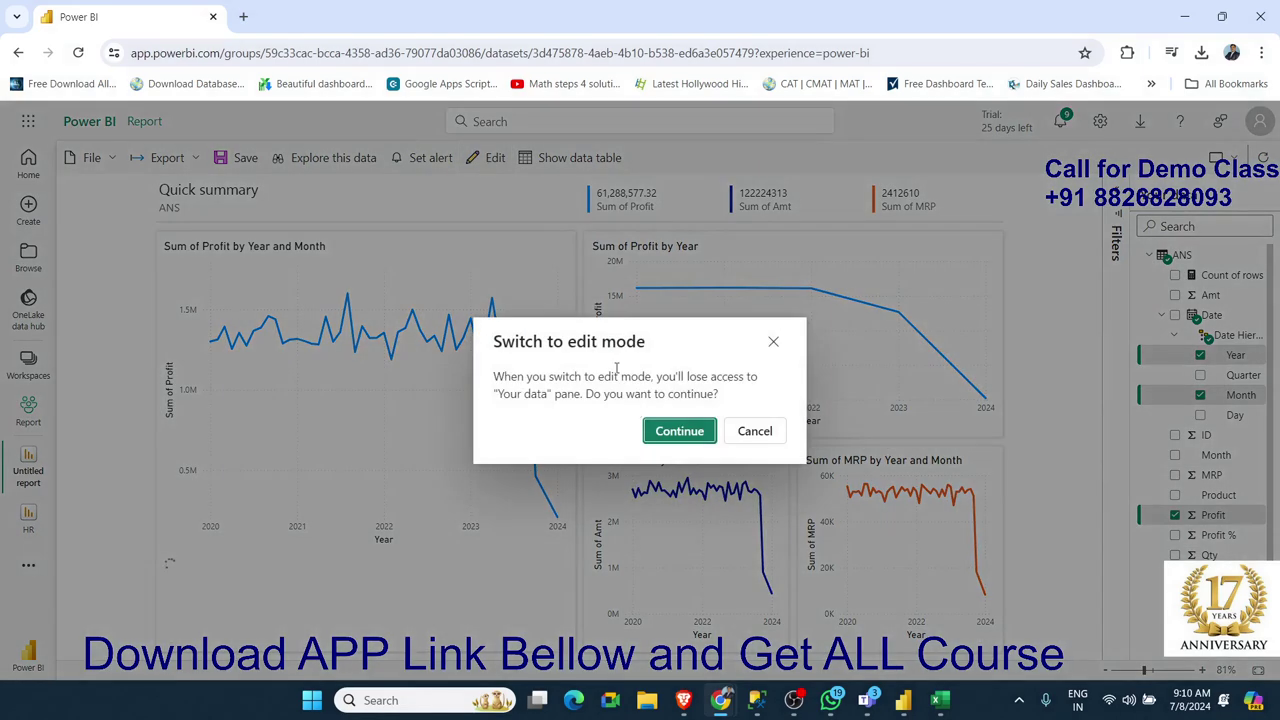
- Confirm edit mode, expand the ANS table's fields, and select the Sum of MRP chart
{"action": "left_click", "coordinate": [678, 431]}
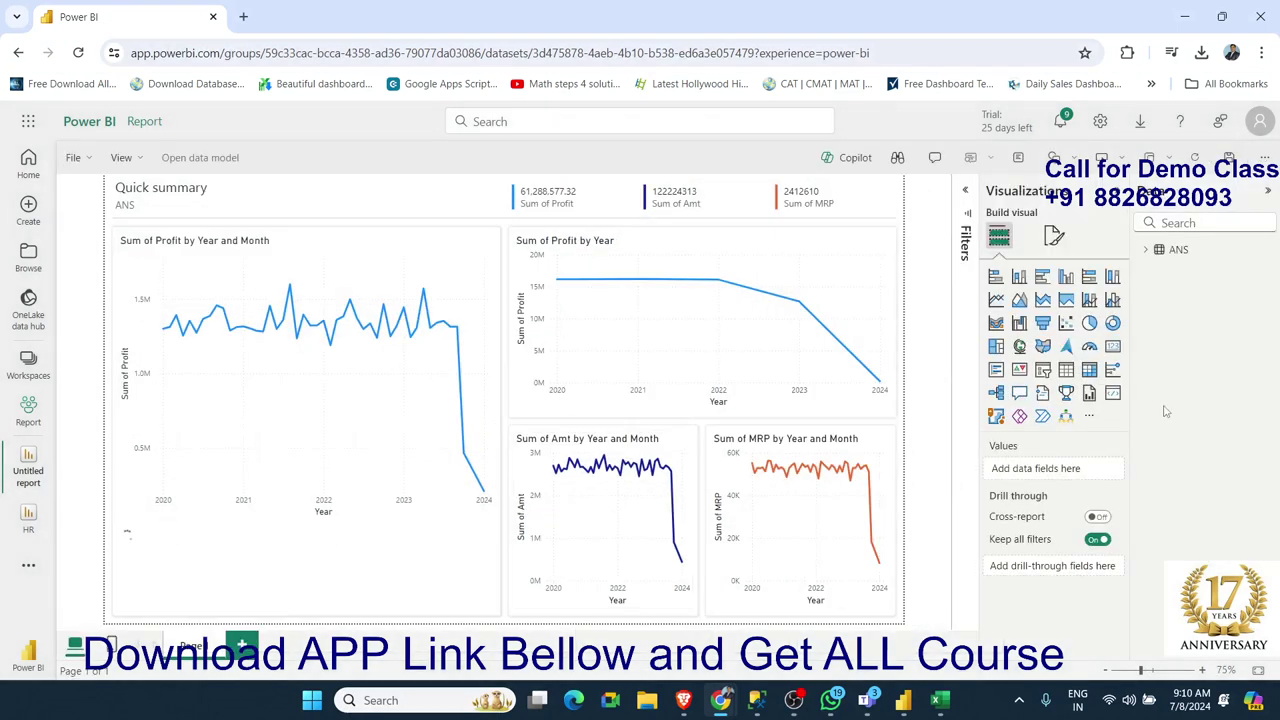
{"action": "left_click", "coordinate": [1145, 250]}
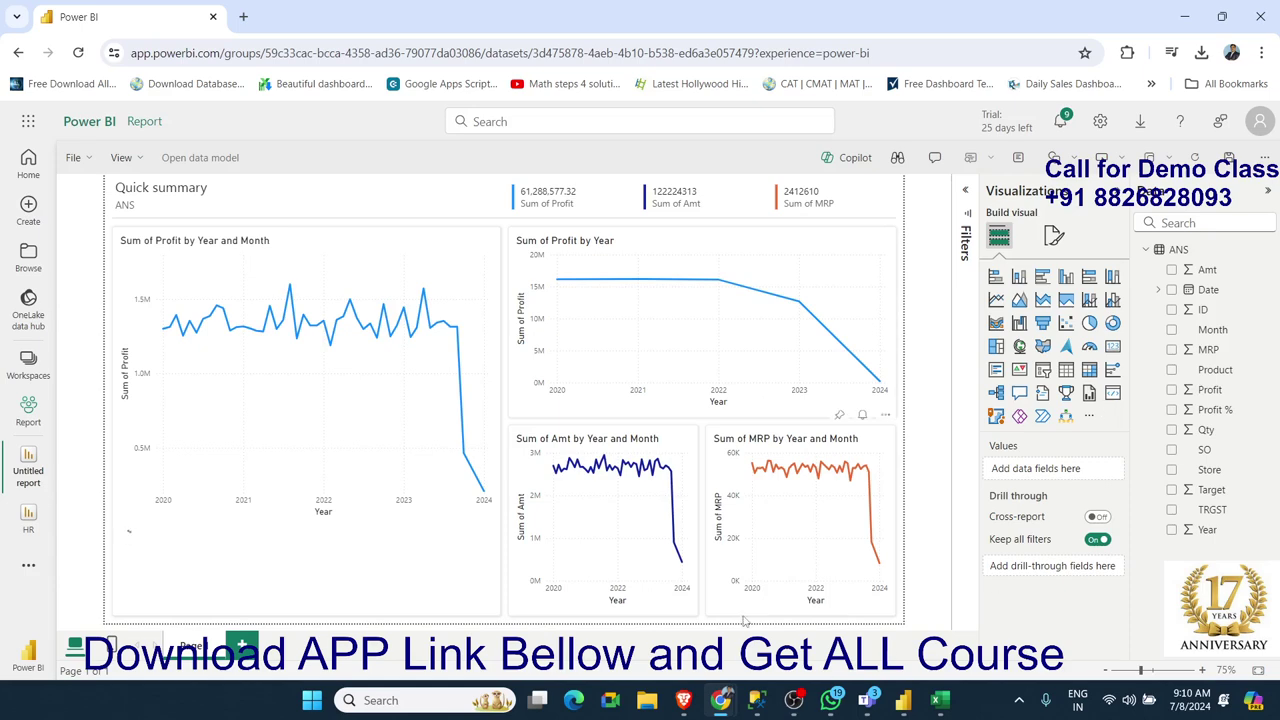
{"action": "left_click", "coordinate": [746, 620]}
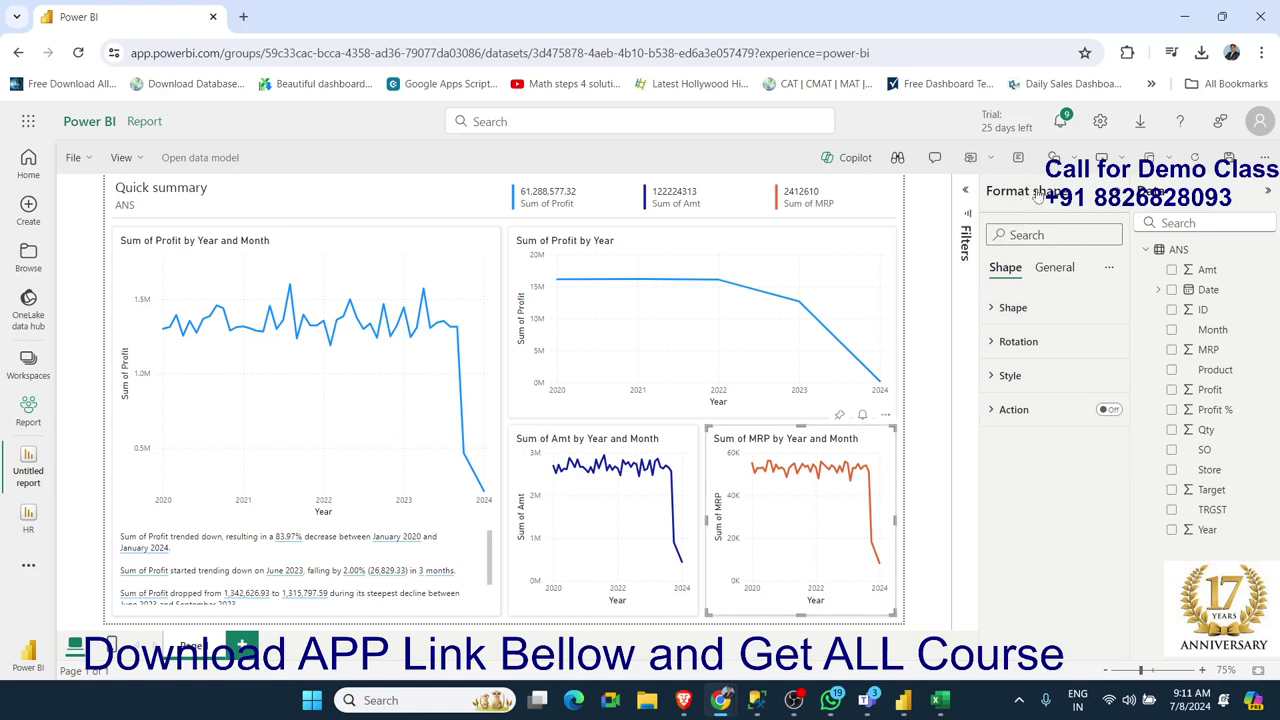
- Browse the MRP chart's format settings, then select the Sum of Amt by Year and Month chart
{"action": "left_click", "coordinate": [1045, 270]}
{"action": "left_click", "coordinate": [1018, 272]}
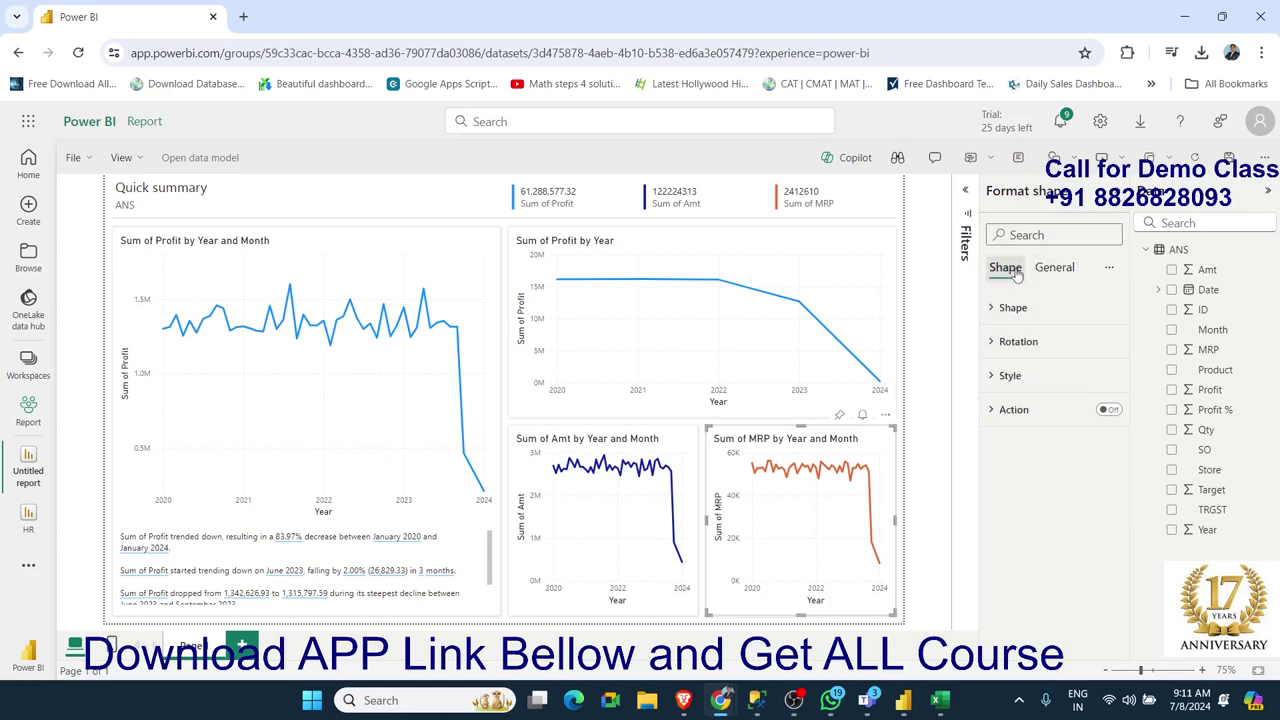
{"action": "left_click", "coordinate": [997, 194]}
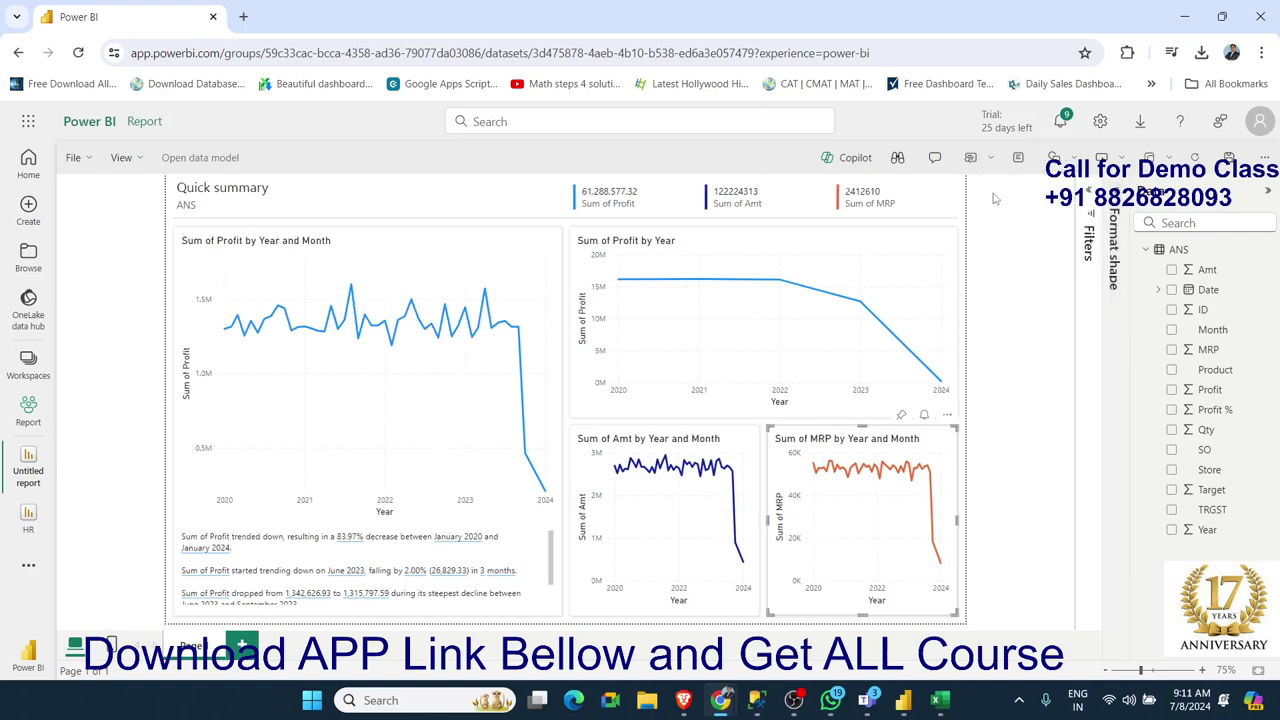
{"action": "left_click", "coordinate": [1118, 205]}
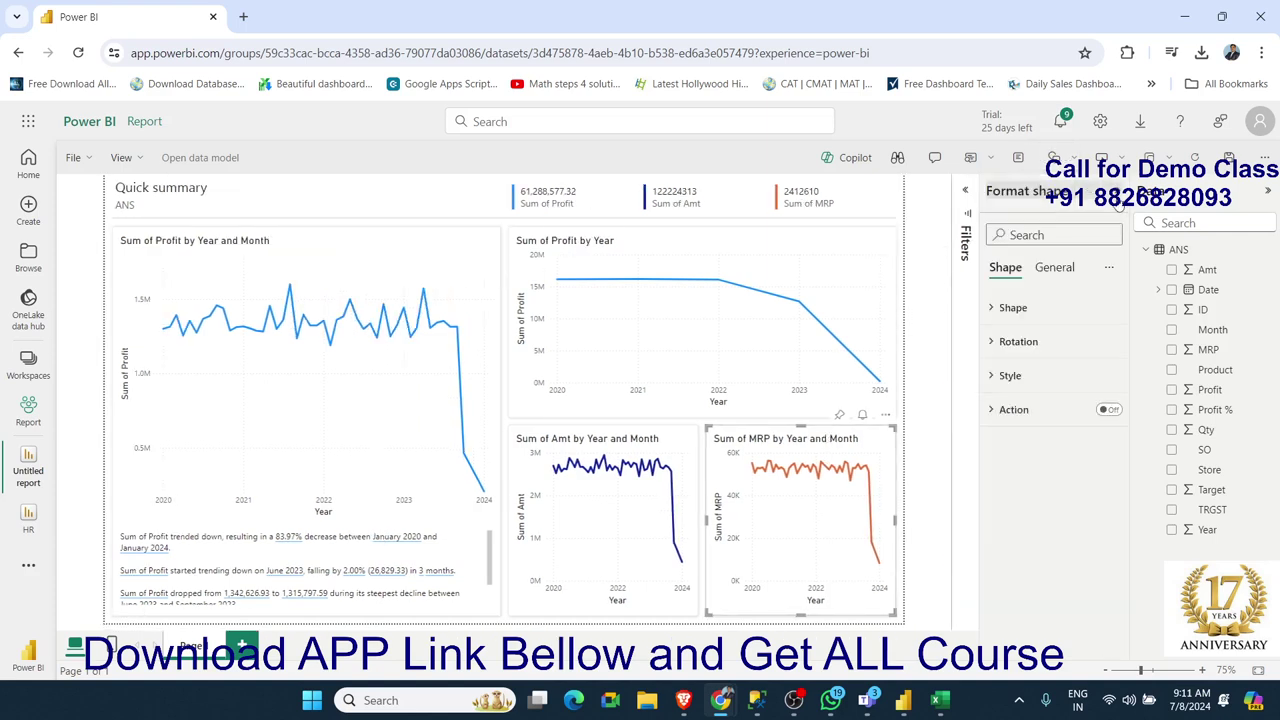
{"action": "left_click", "coordinate": [948, 276]}
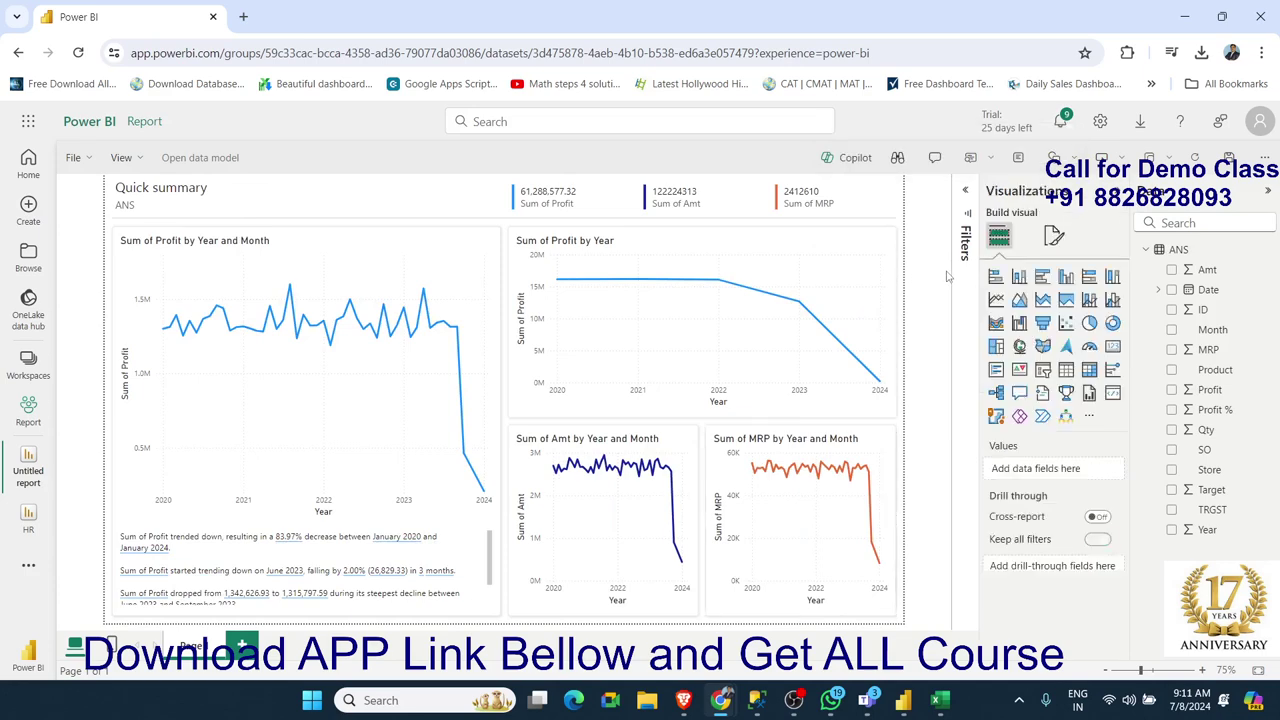
{"action": "left_click", "coordinate": [895, 440]}
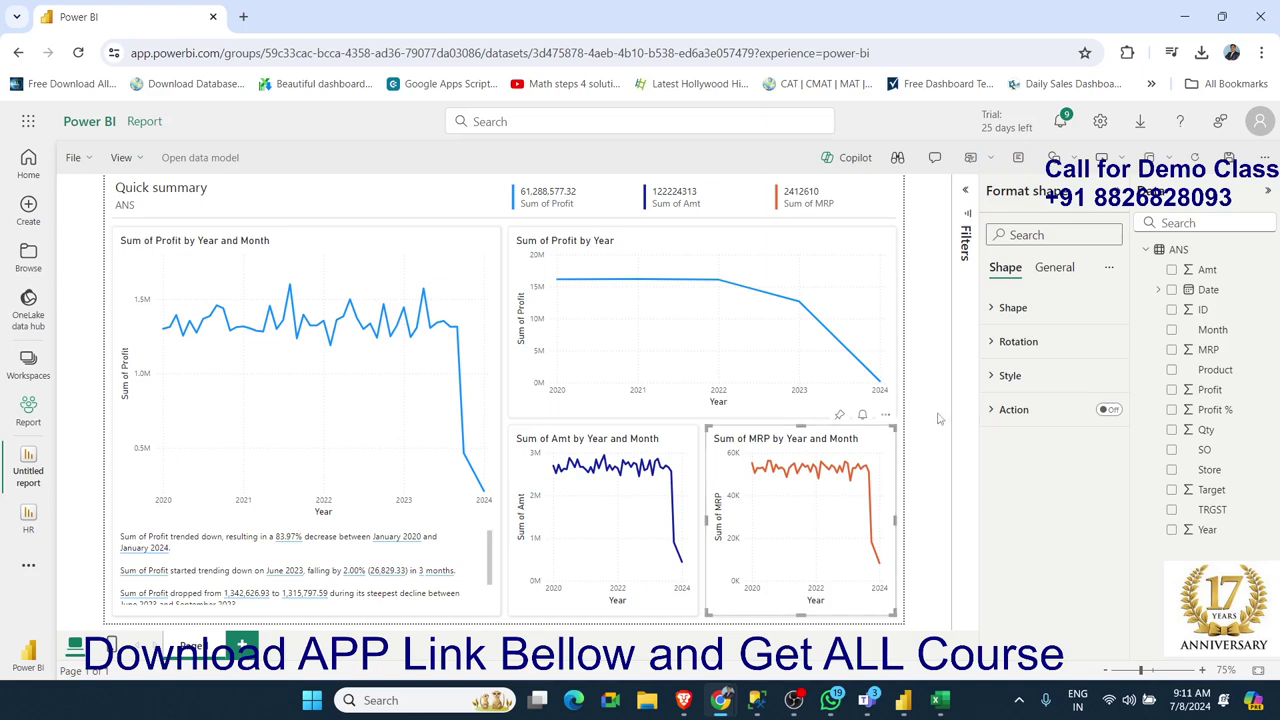
{"action": "left_click", "coordinate": [871, 419]}
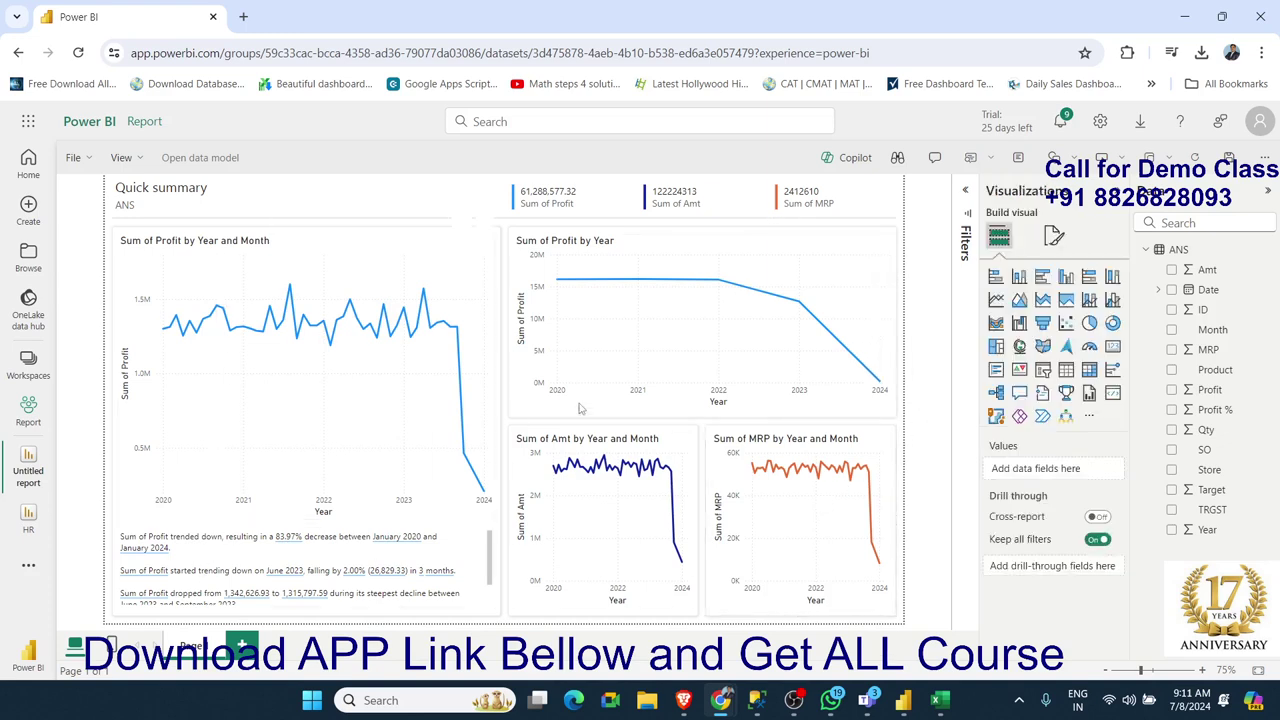
{"action": "left_click", "coordinate": [661, 601]}
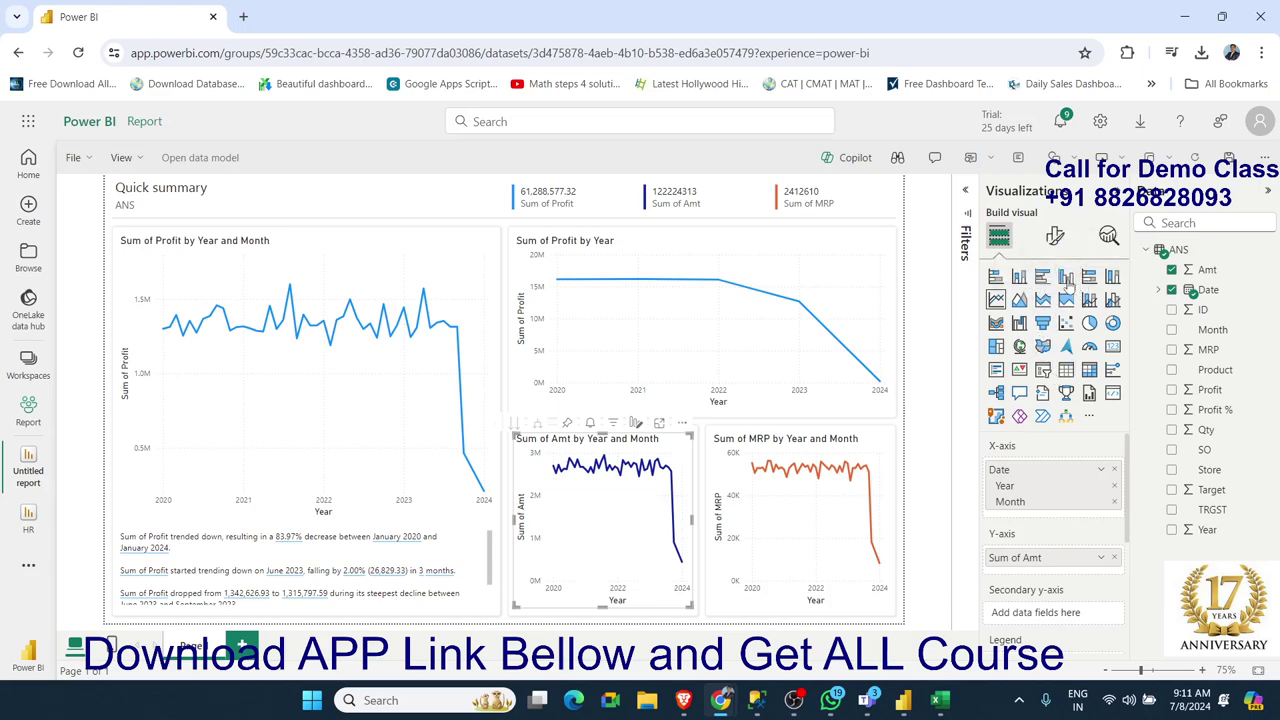
- Make the Amt chart a clustered column chart, try Pie and Donut on the MRP chart, then restore its line chart
{"action": "left_click", "coordinate": [1067, 281]}
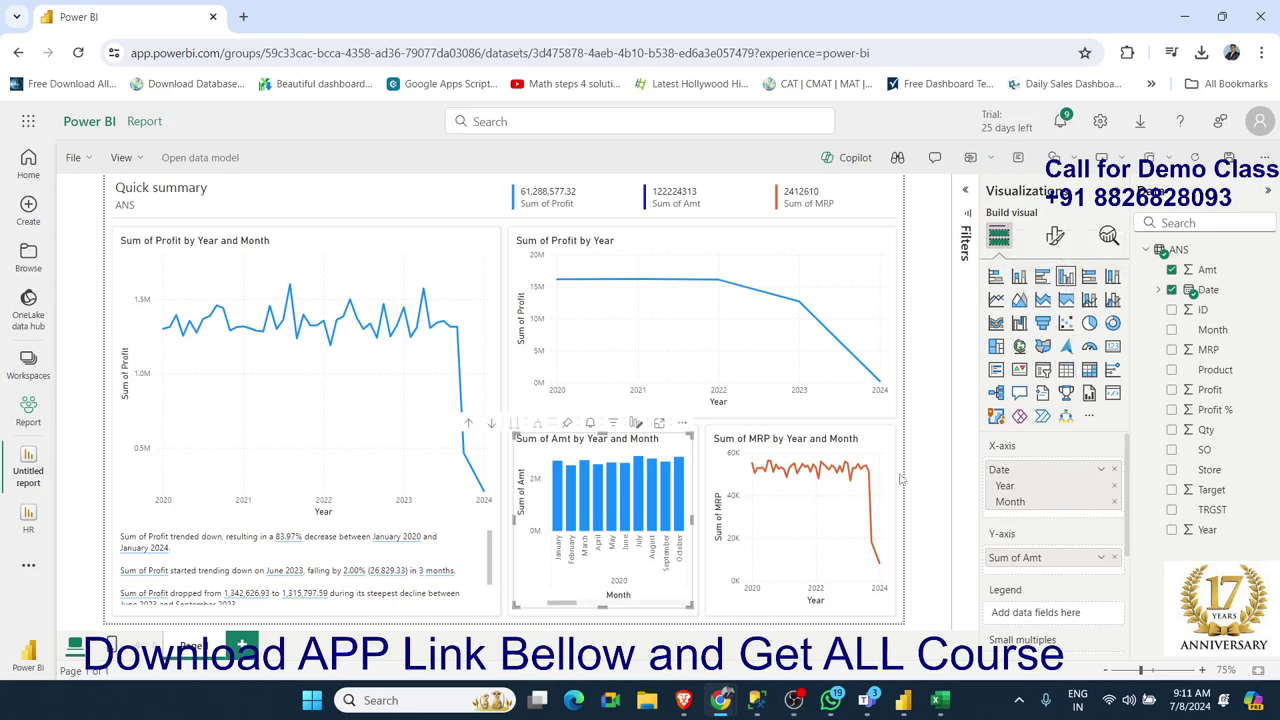
{"action": "left_click", "coordinate": [877, 449]}
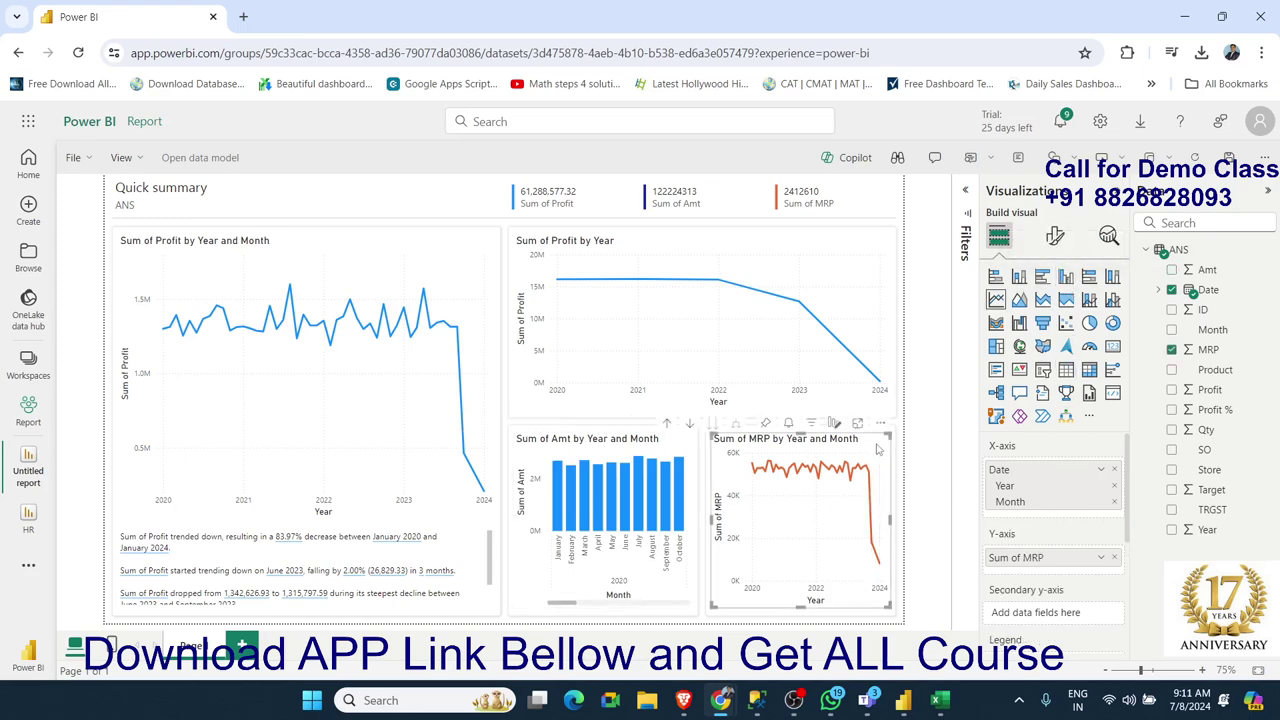
{"action": "left_click", "coordinate": [1089, 324]}
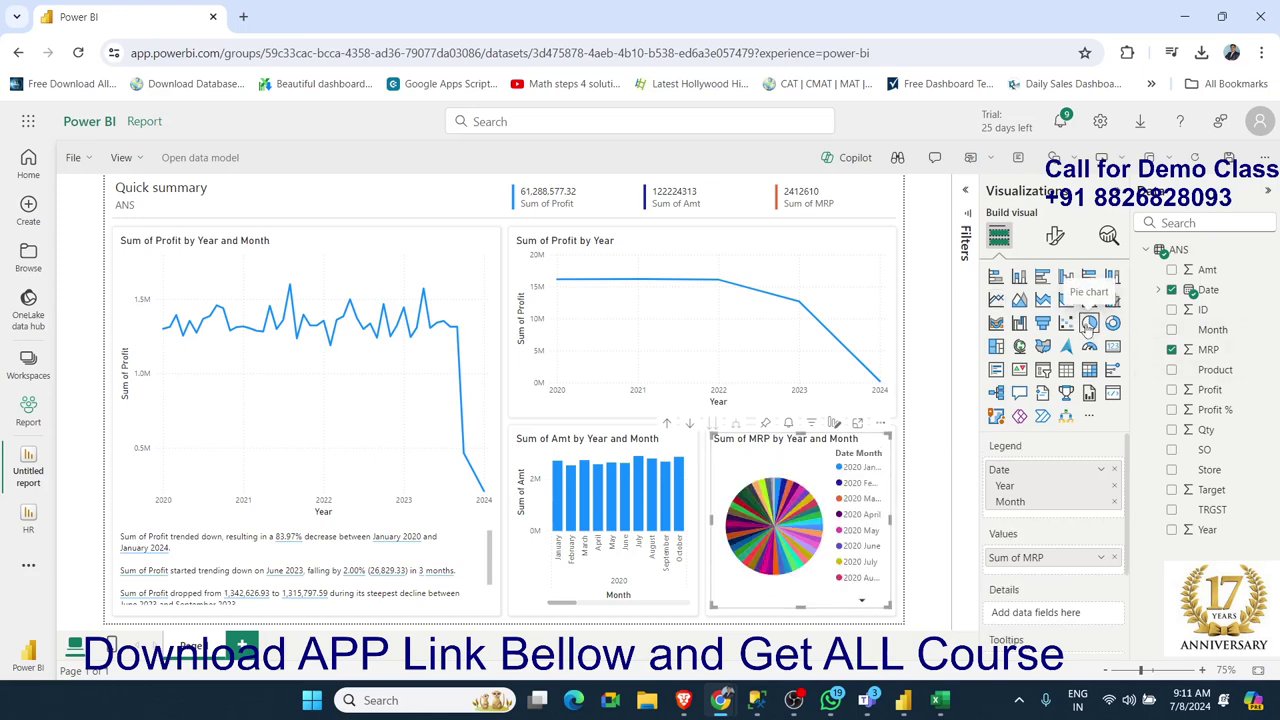
{"action": "left_click", "coordinate": [1113, 323]}
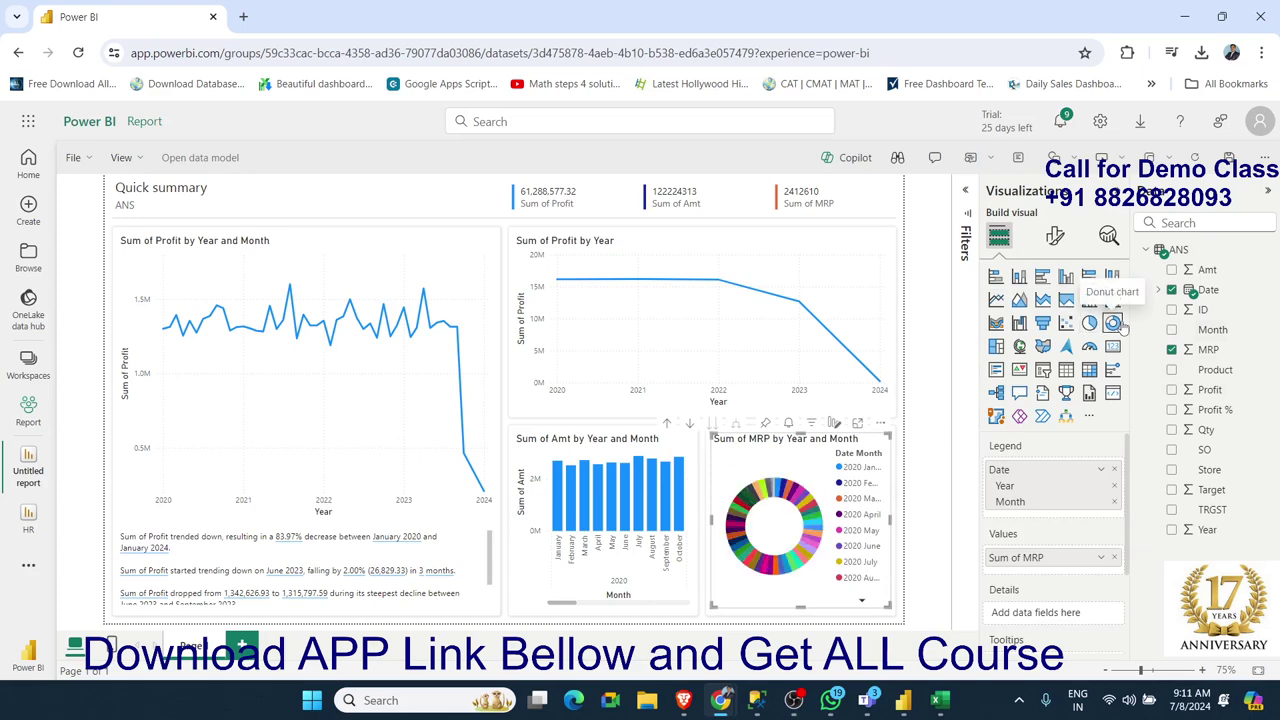
{"action": "left_click", "coordinate": [995, 300]}
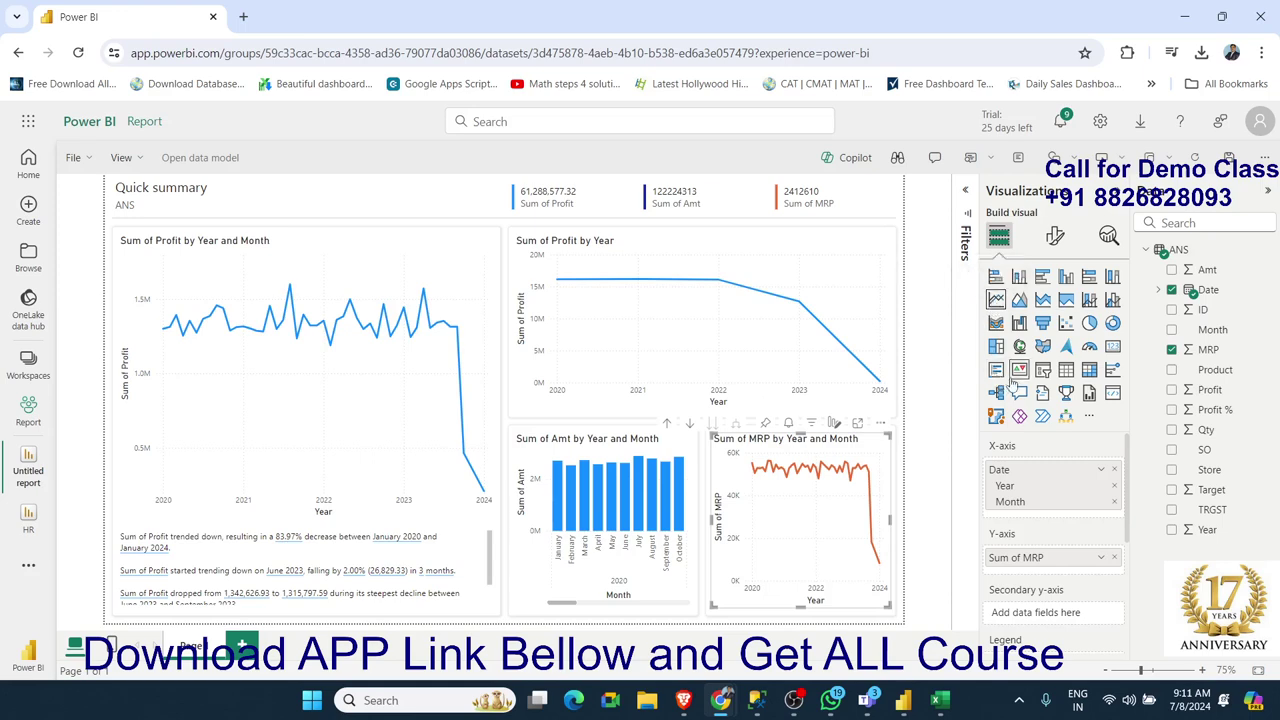
{"action": "left_click", "coordinate": [895, 260]}
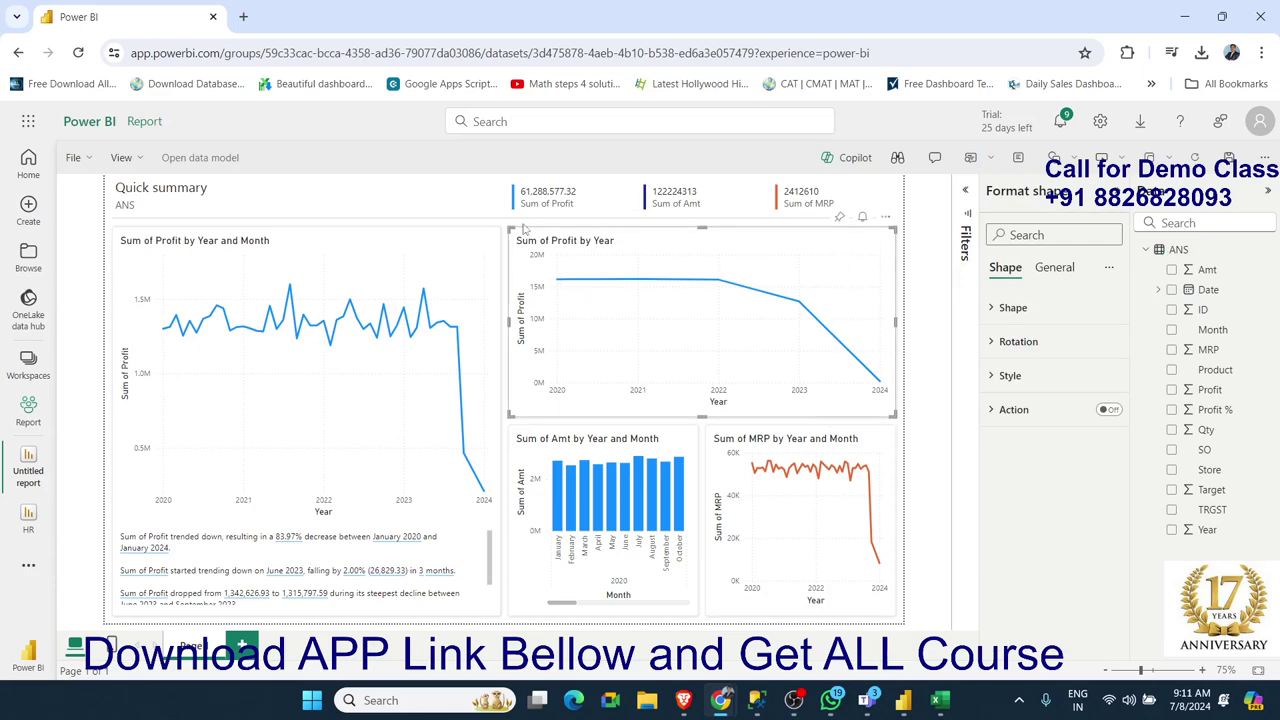
{"action": "left_click", "coordinate": [600, 280]}
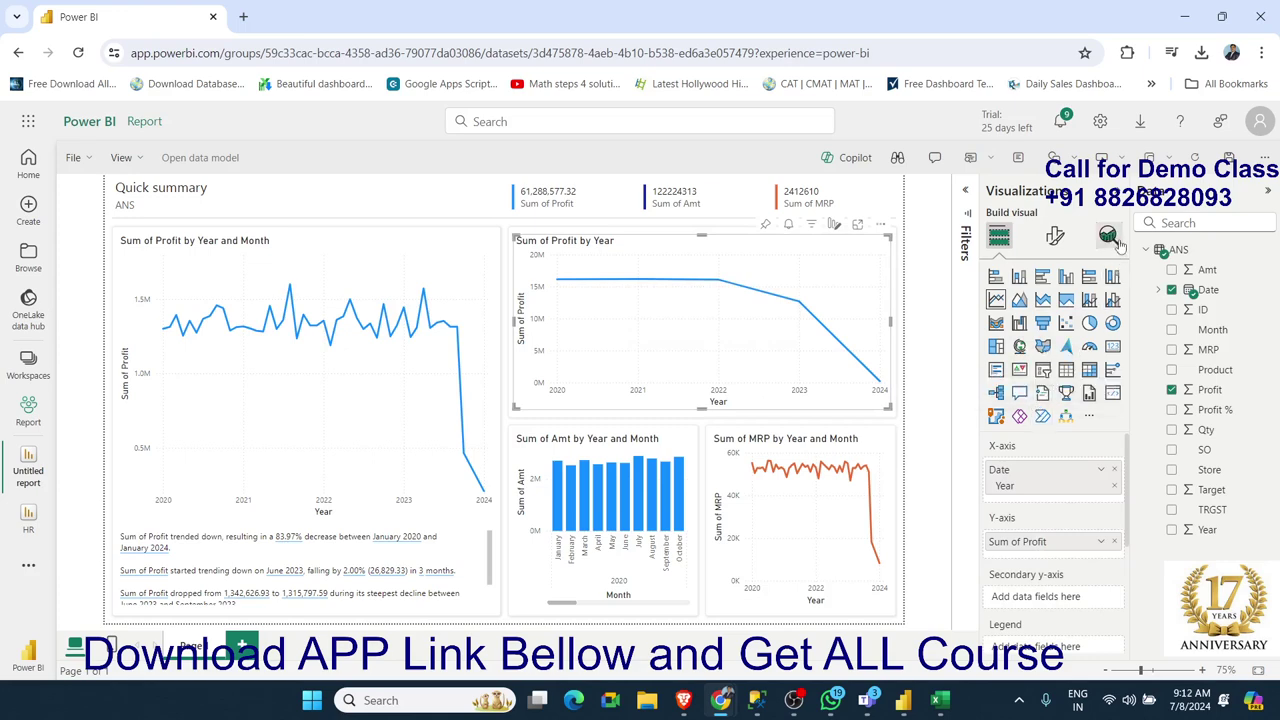
- Switch Sum of Profit by Year to a clustered column chart and colour its columns dark red
{"action": "left_click", "coordinate": [1067, 278]}
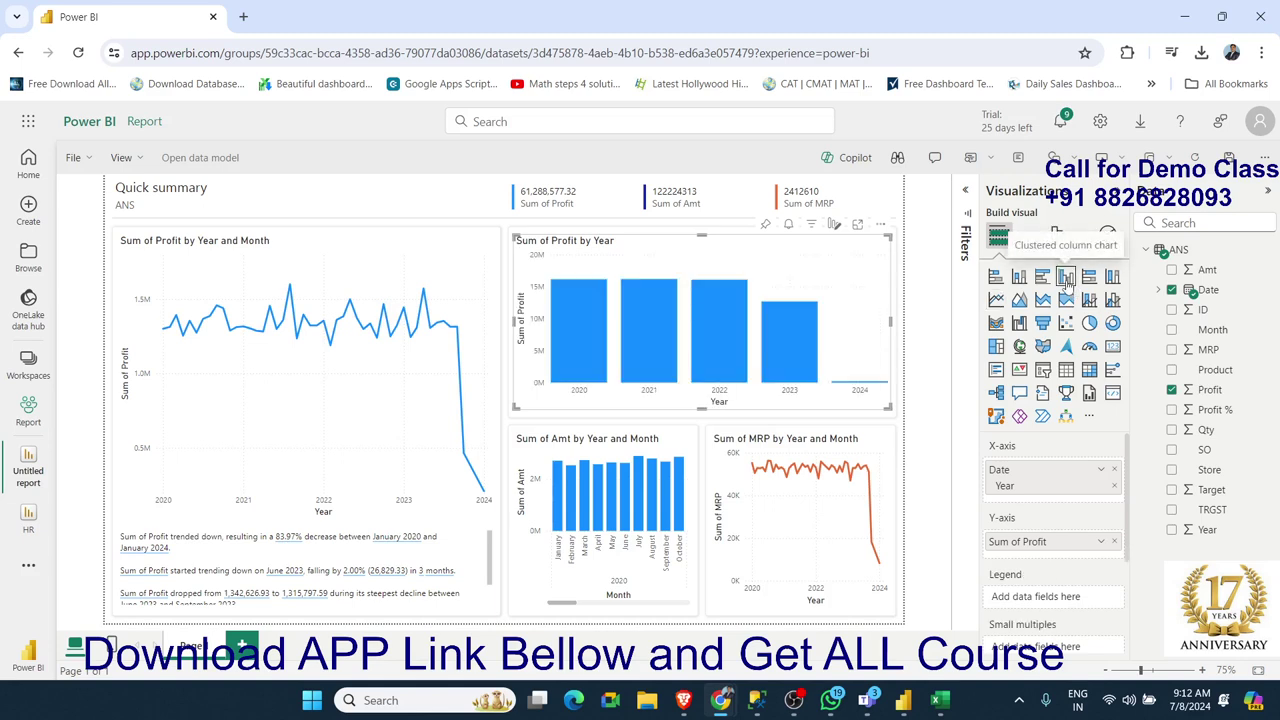
{"action": "left_click", "coordinate": [1055, 235]}
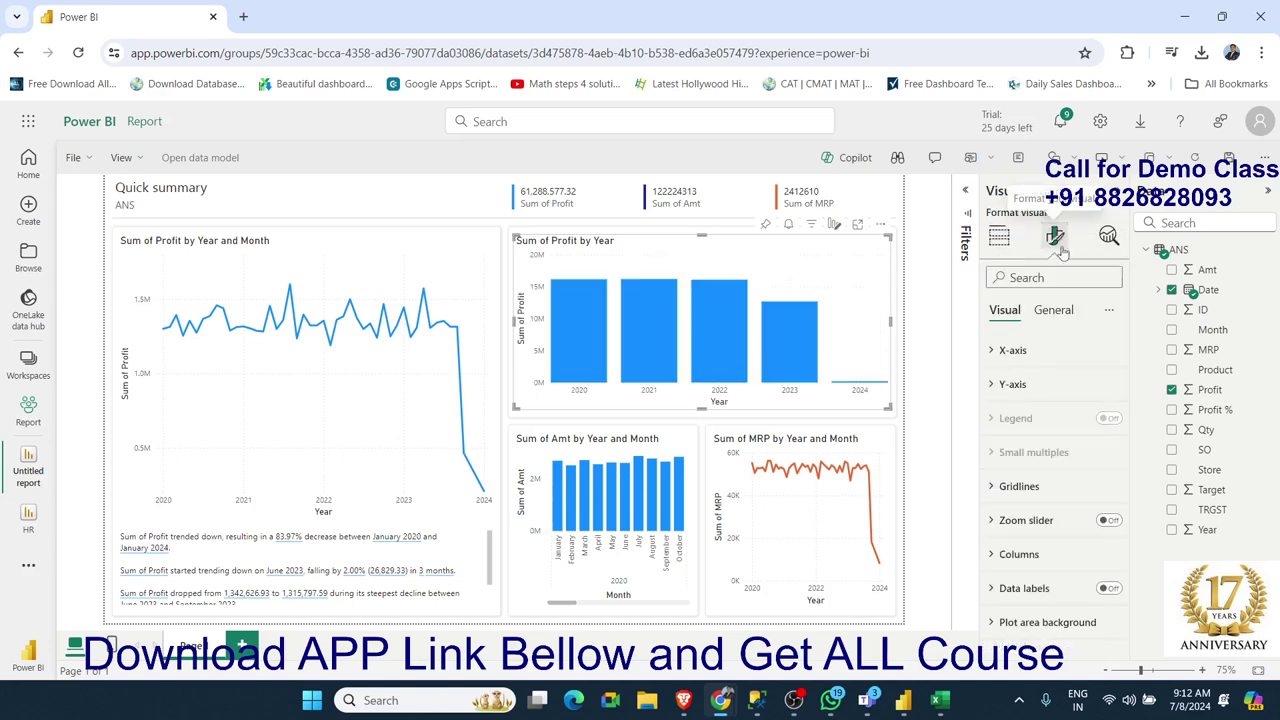
{"action": "left_click", "coordinate": [995, 557]}
{"action": "scroll", "coordinate": [1005, 555], "scroll_direction": "down", "scroll_amount": 3}
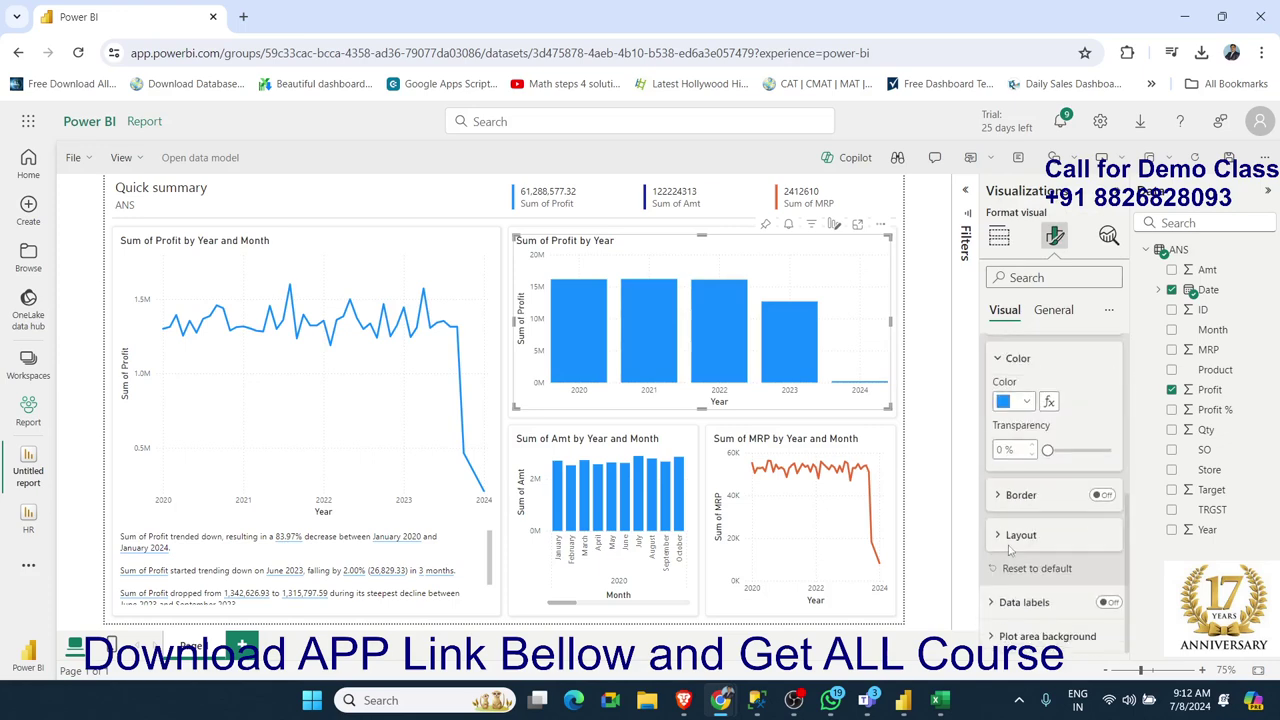
{"action": "left_click", "coordinate": [1012, 401]}
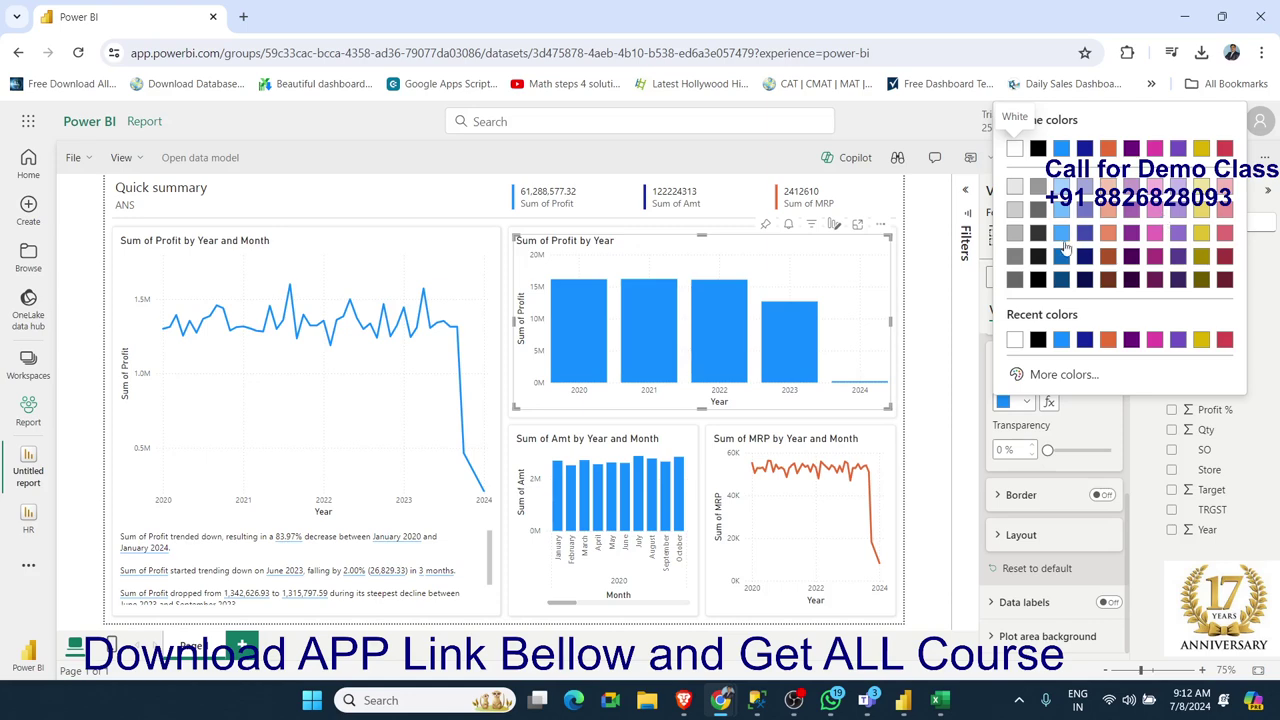
{"action": "left_click", "coordinate": [1224, 148]}
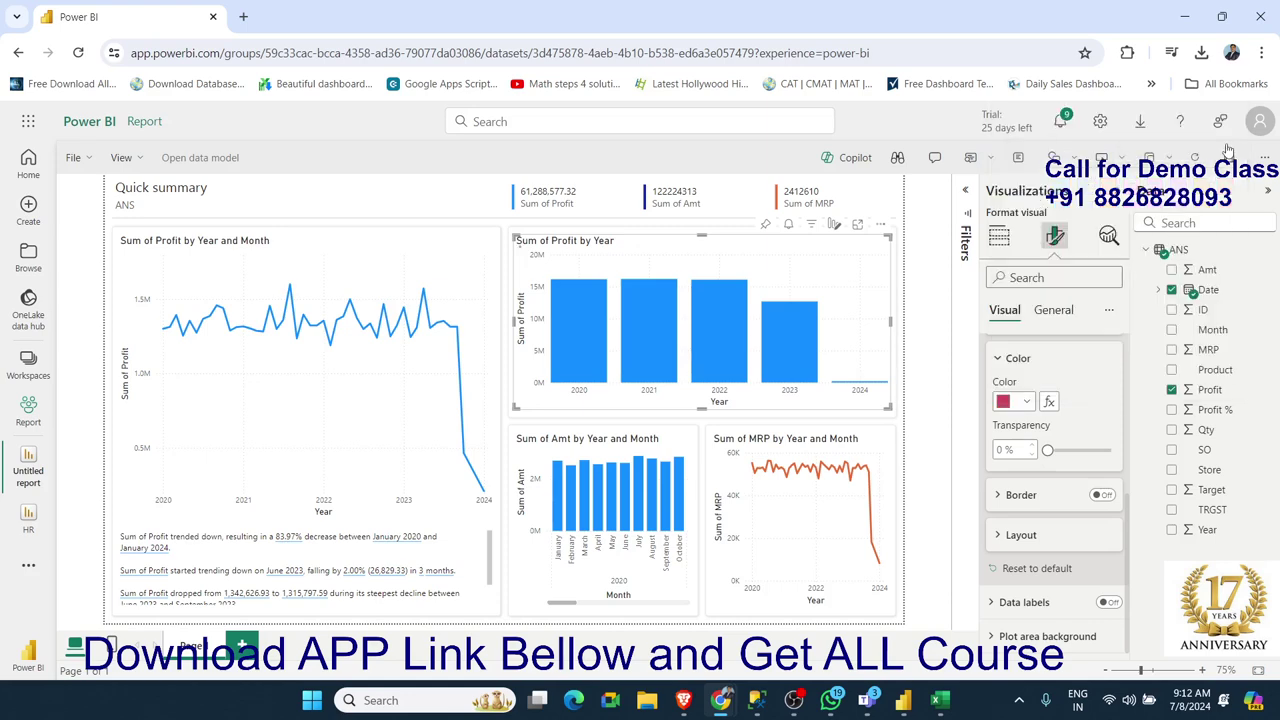